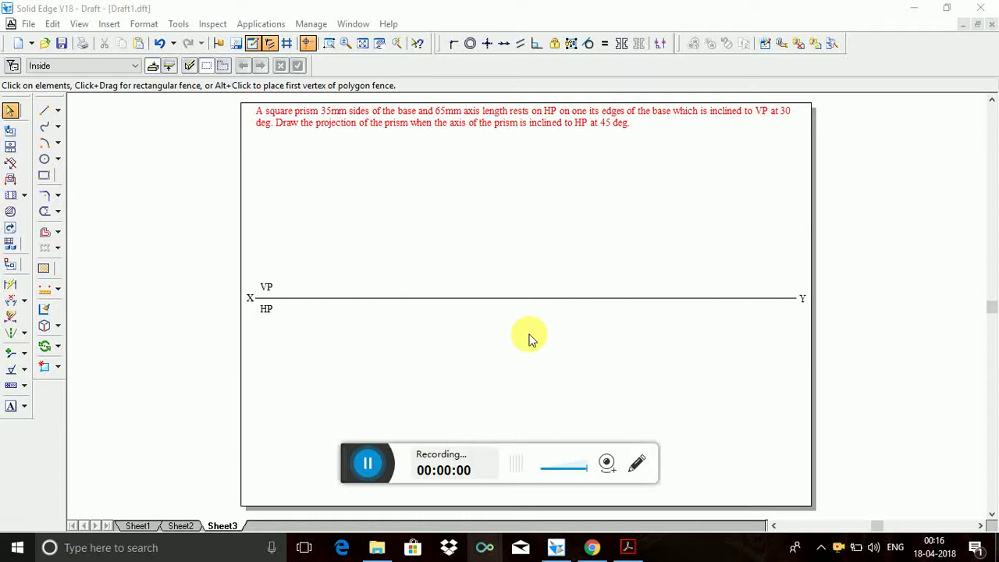
pyautogui.moveTo(353, 455); pyautogui.dragTo(383, 560)
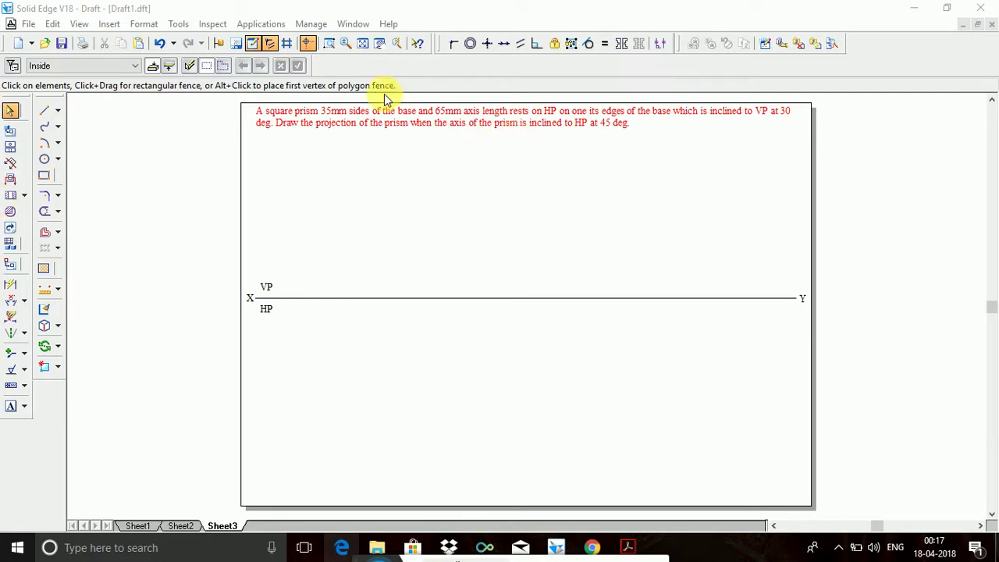
# Step: Draw a 35 mm by 35 mm square at 0 degrees below the XY line near its X end, using the Vissible line style
pyautogui.click(44, 176)
pyautogui.click(74, 65)
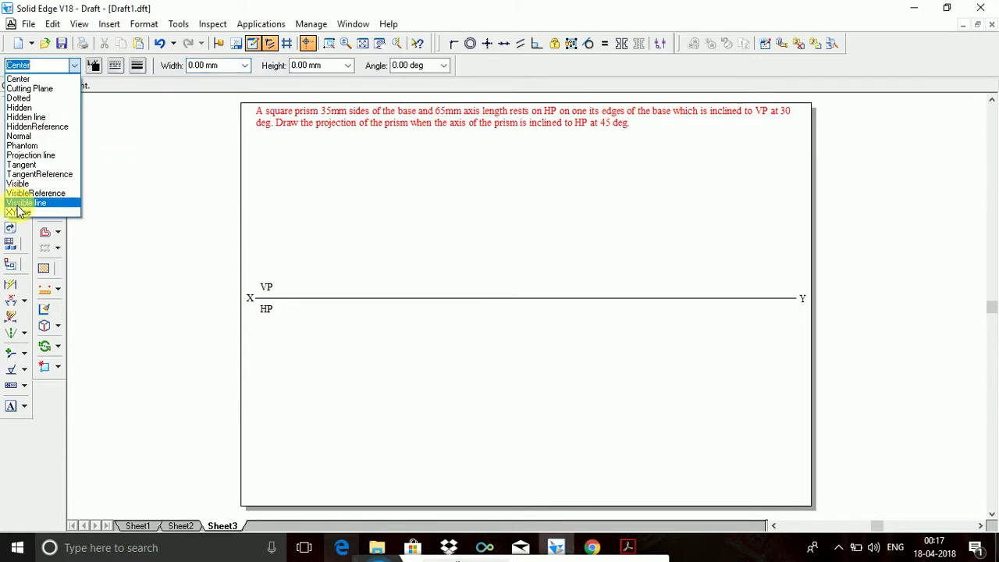
pyautogui.click(17, 201)
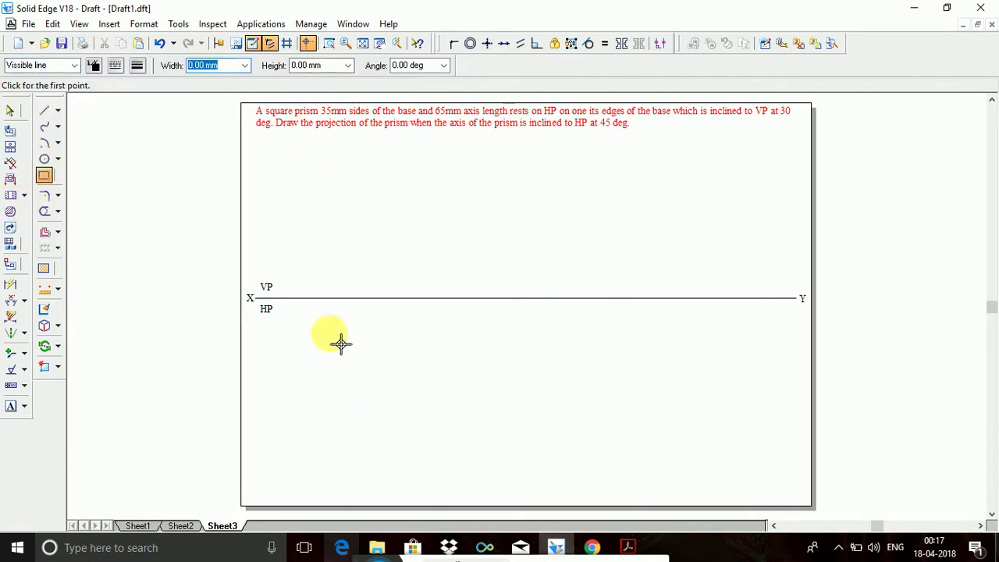
pyautogui.write('35')
pyautogui.press('Tab')
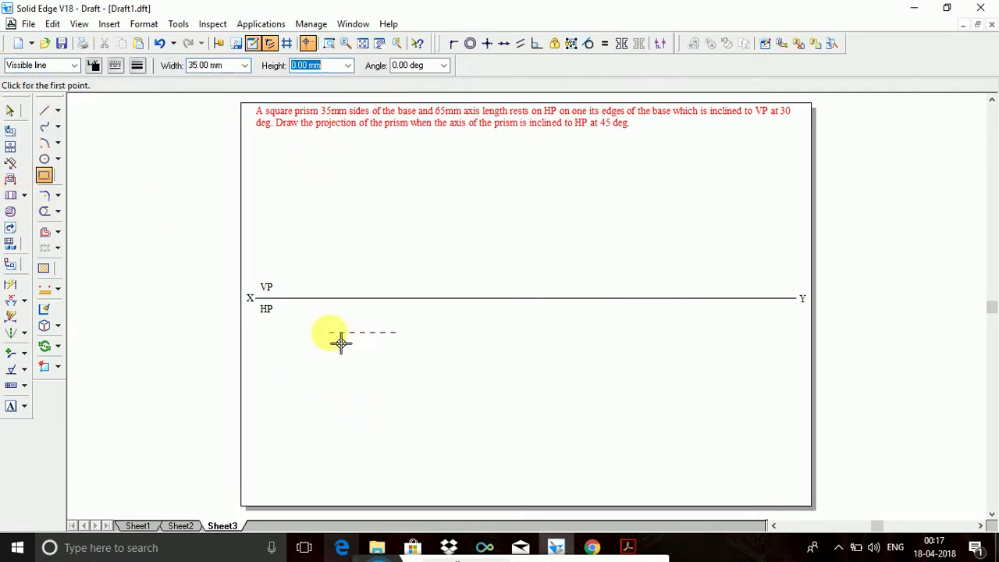
pyautogui.write('35')
pyautogui.press('Tab')
pyautogui.write('0')
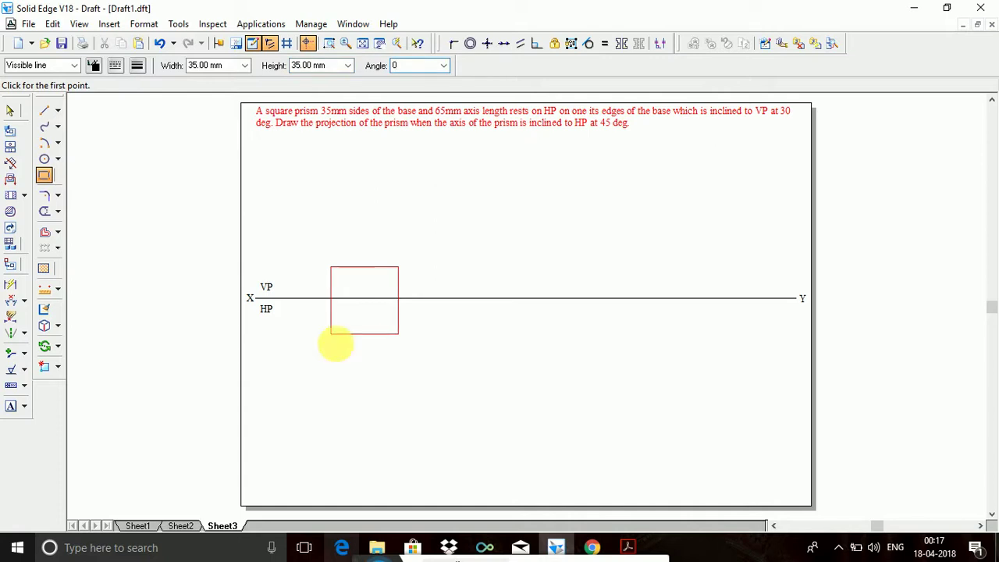
pyautogui.click(320, 404)
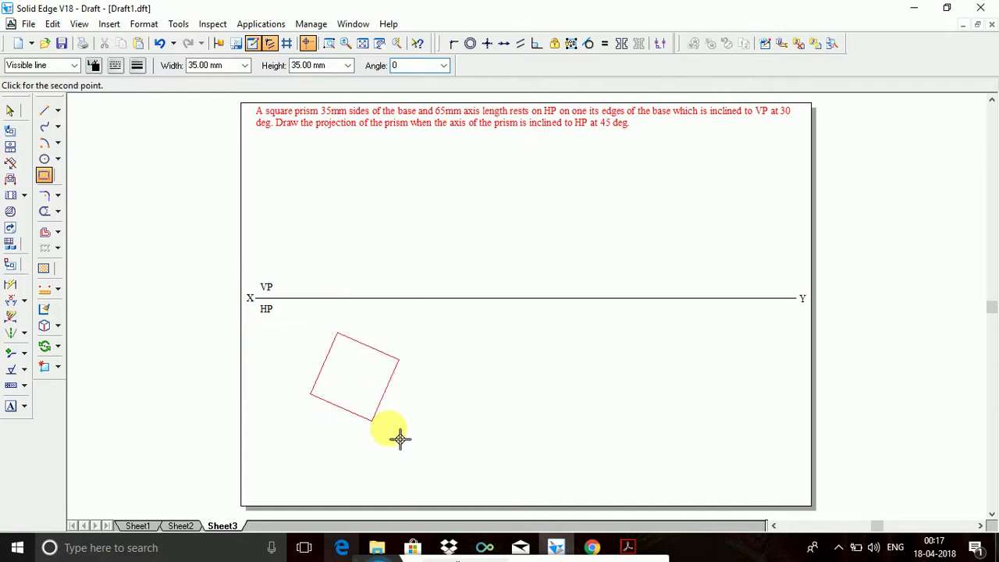
pyautogui.click(392, 404)
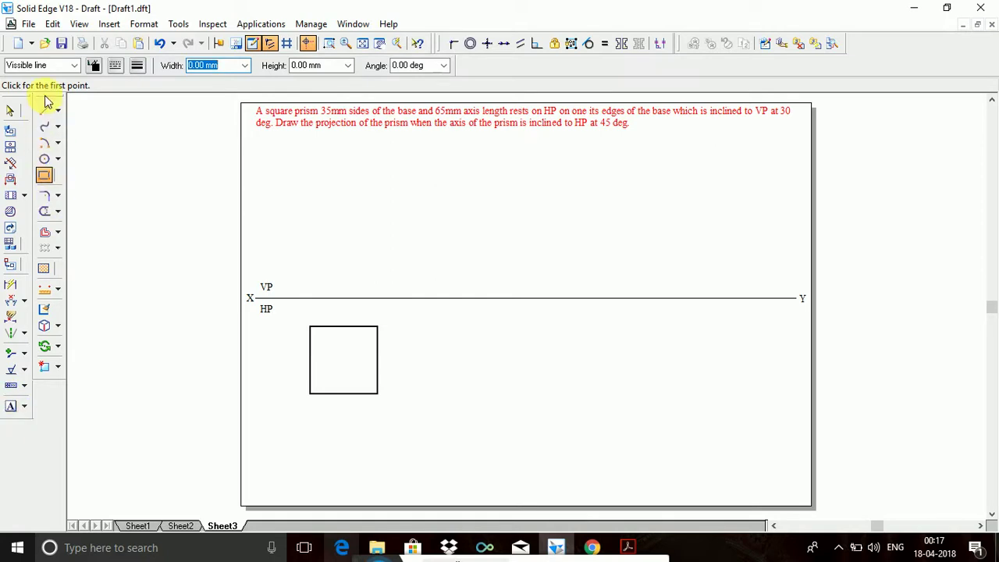
# Step: Draw both diagonals of the square corner to corner in the Projection line style
pyautogui.click(44, 110)
pyautogui.click(74, 65)
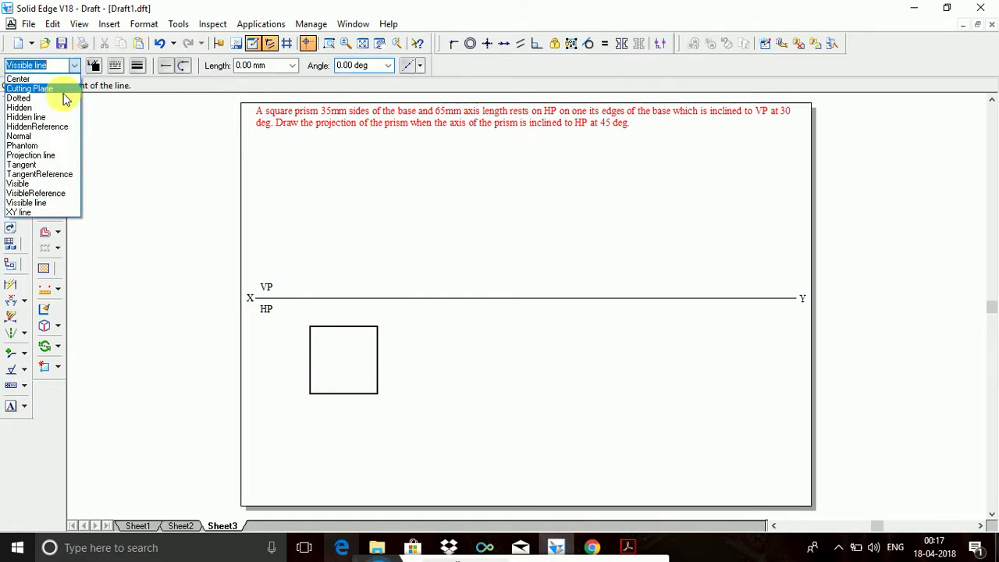
pyautogui.click(35, 149)
pyautogui.click(312, 327)
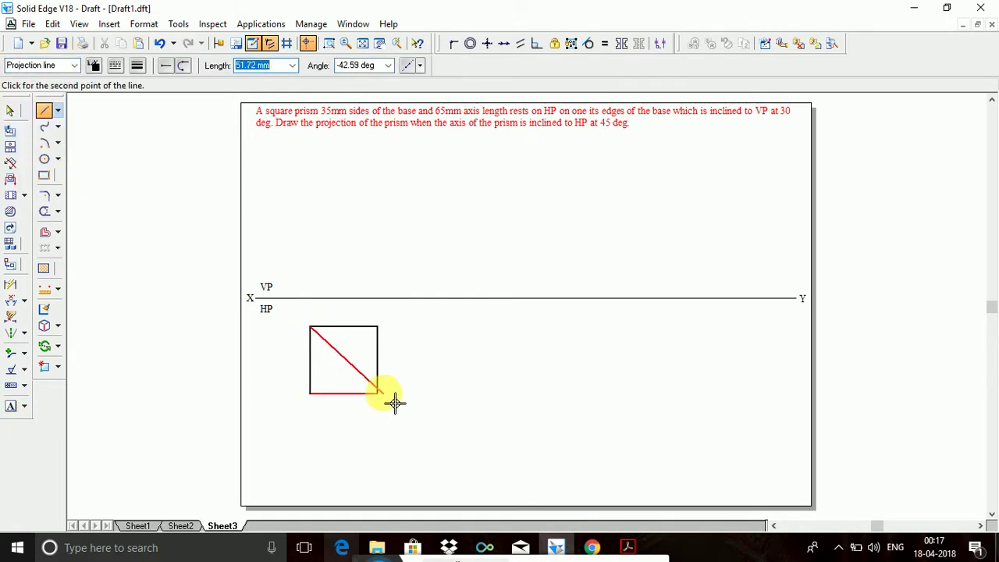
pyautogui.click(383, 396)
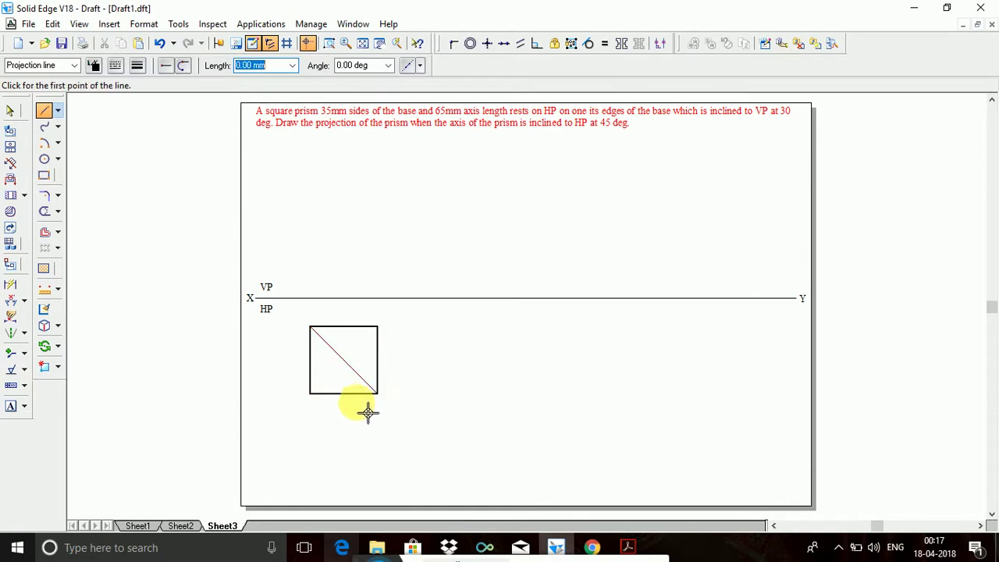
pyautogui.click(310, 393)
pyautogui.click(390, 335)
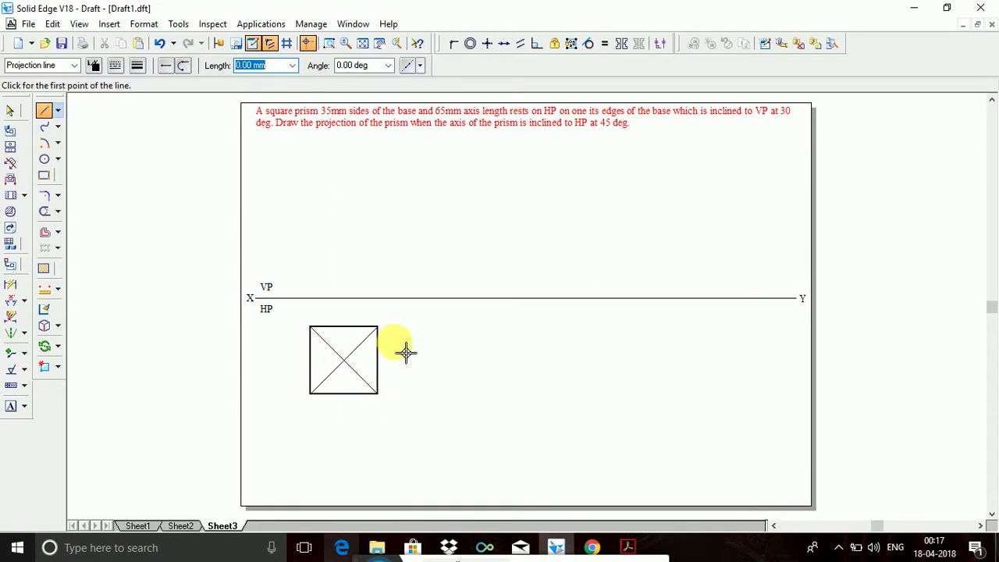
# Step: Add the text label a(a1) beside the square's lower-right corner
pyautogui.click(11, 406)
pyautogui.click(379, 400)
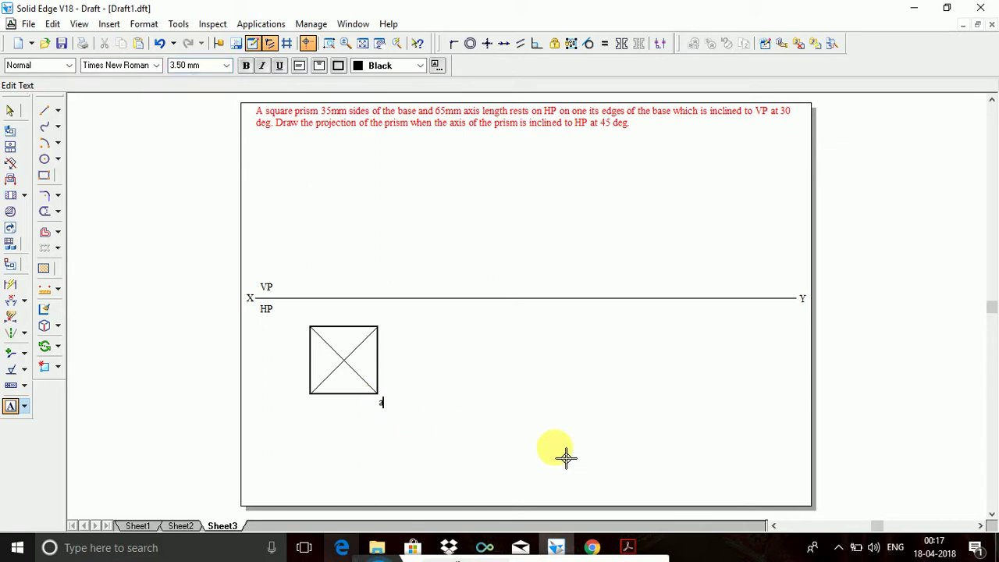
pyautogui.write('a1')
pyautogui.write('a1)')
pyautogui.click(310, 405)
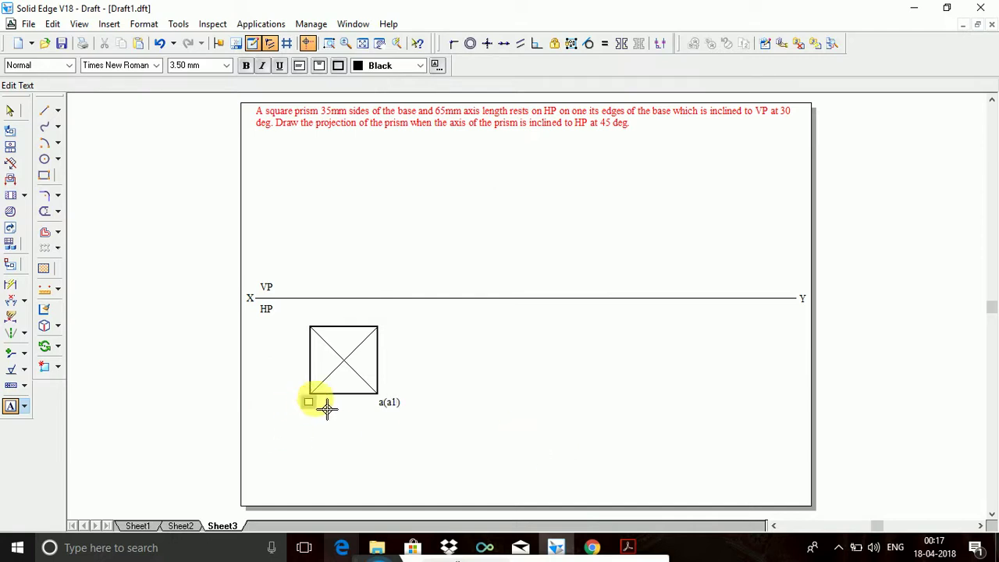
pyautogui.press('Return')
pyautogui.write('b(b1)')
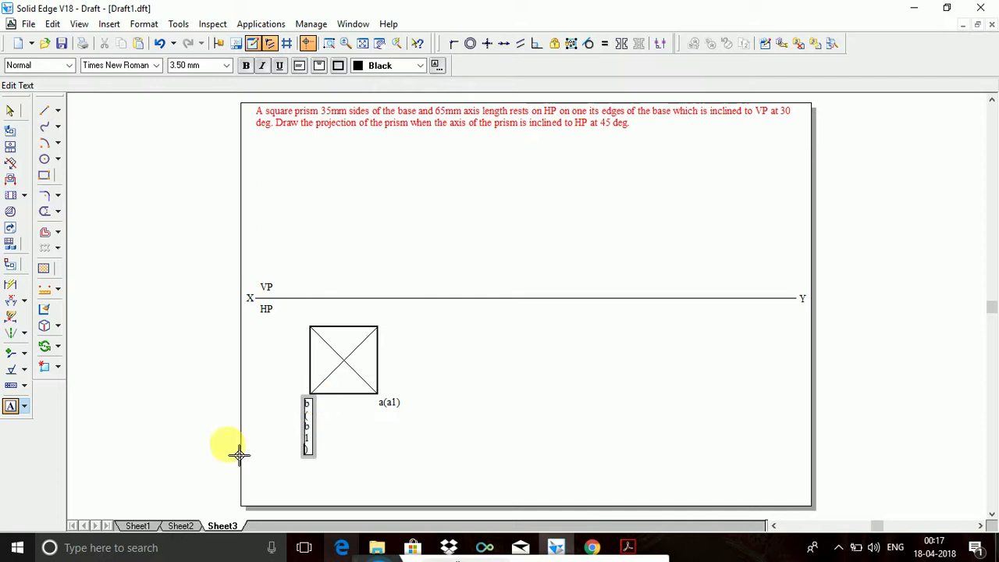
pyautogui.click(372, 490)
pyautogui.hotkey('ctrl', 'z')
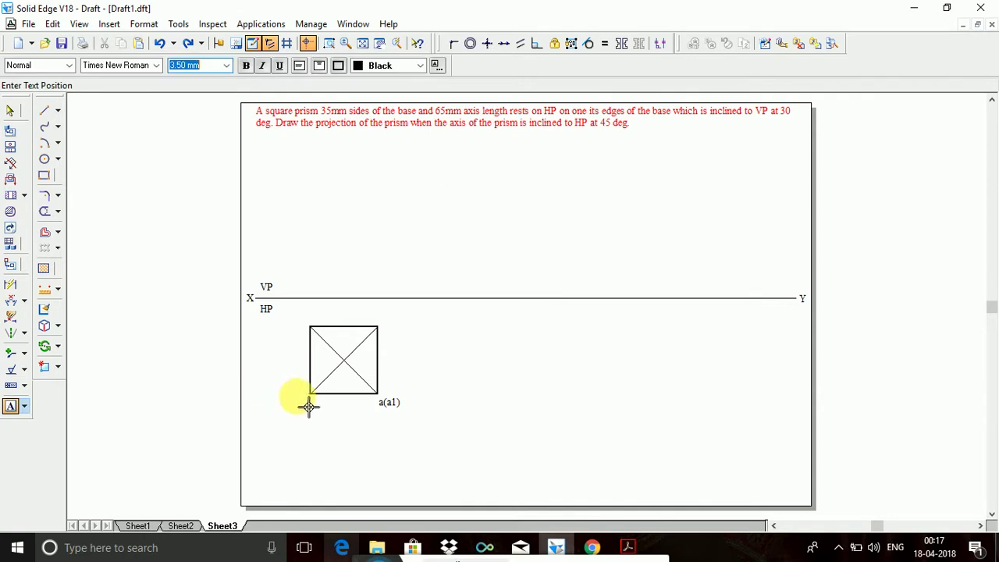
# Step: Label the square's lower-left corner b(b1) and its upper-left corner c(c1)
pyautogui.click(317, 409)
pyautogui.write('b(')
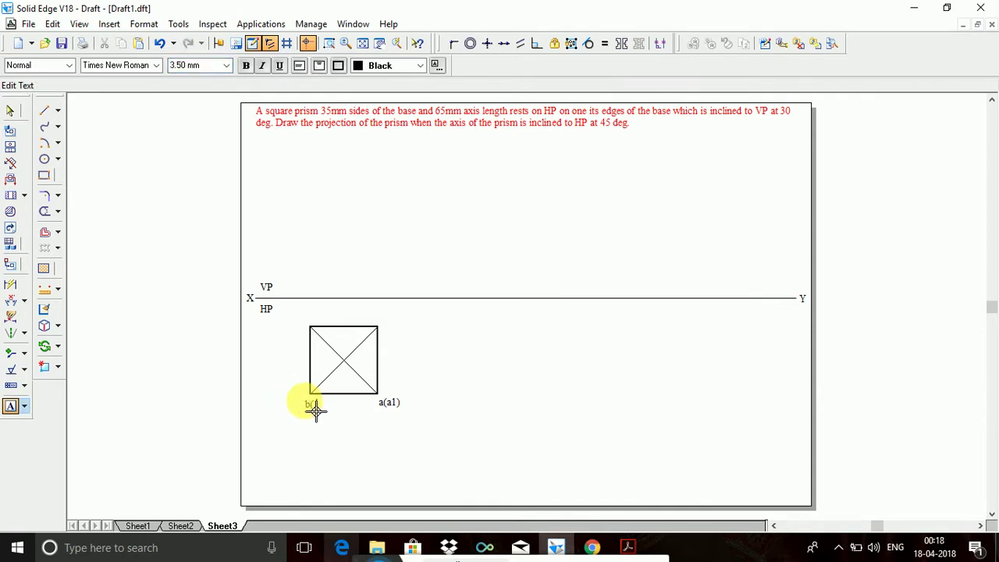
pyautogui.write('b1)')
pyautogui.click(310, 329)
pyautogui.write('c(c1)')
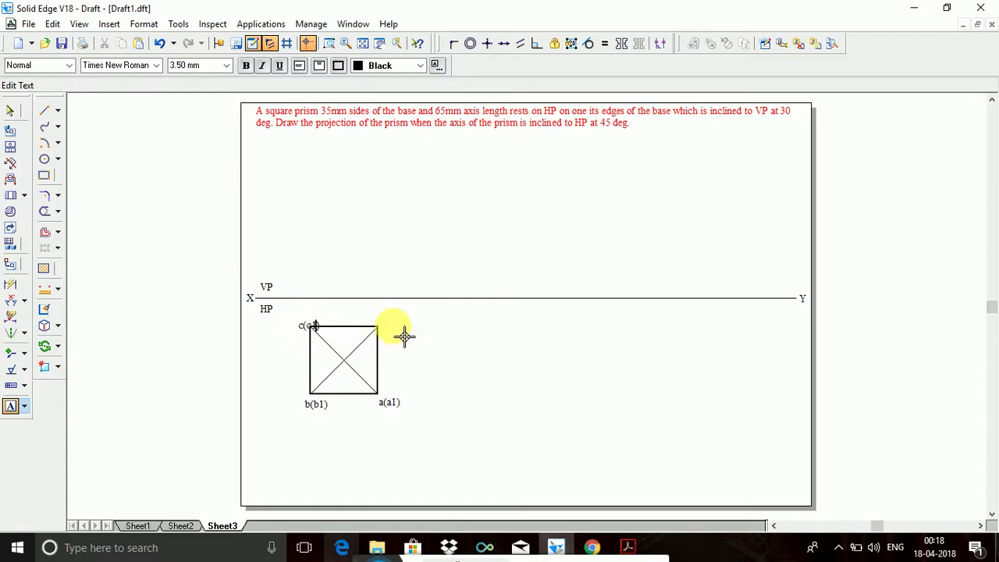
# Step: Label the square's upper-right corner d(d1) and its center point o(o1)
pyautogui.click(397, 326)
pyautogui.click(397, 326)
pyautogui.write('d')
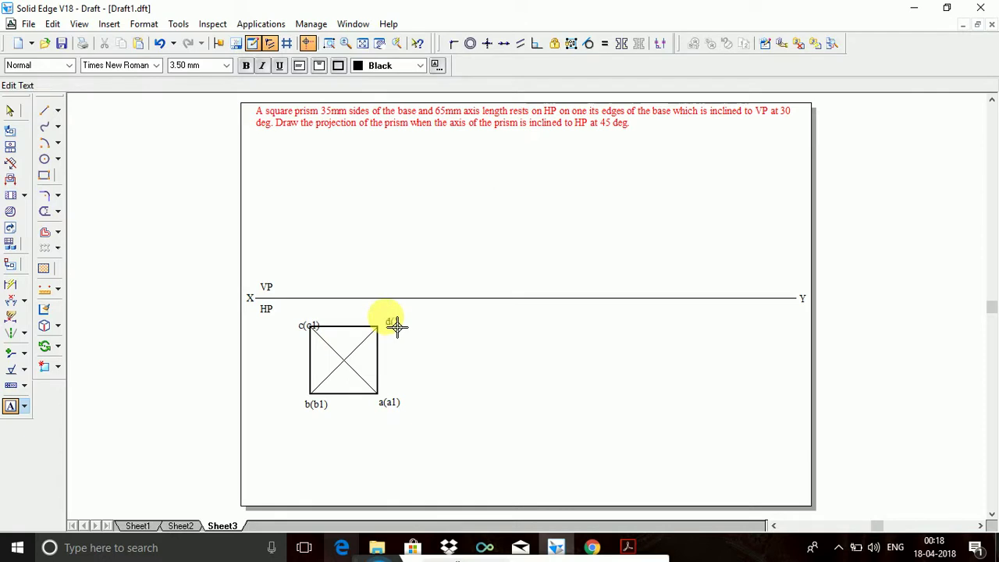
pyautogui.write('(d1)')
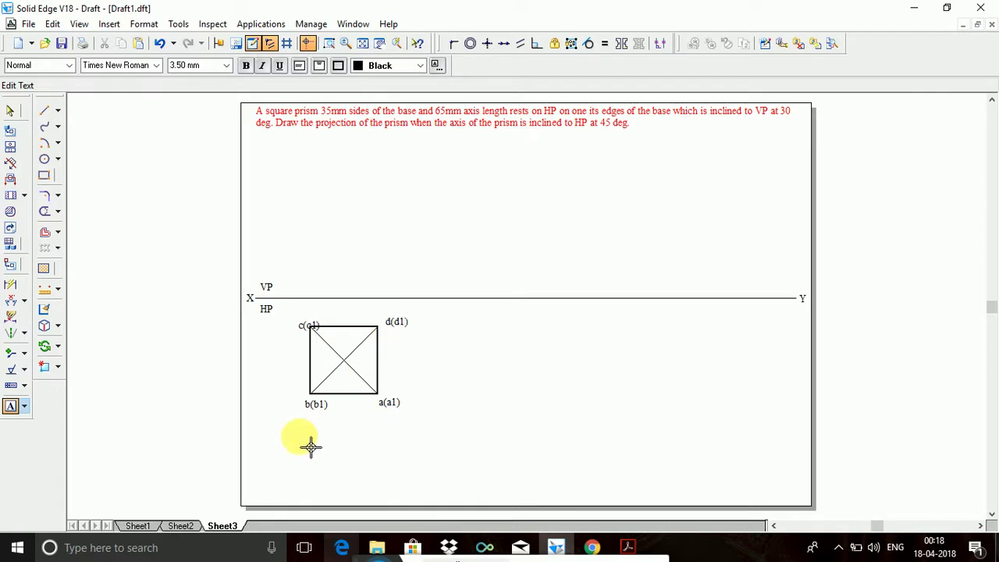
pyautogui.click(362, 369)
pyautogui.write('o(o1')
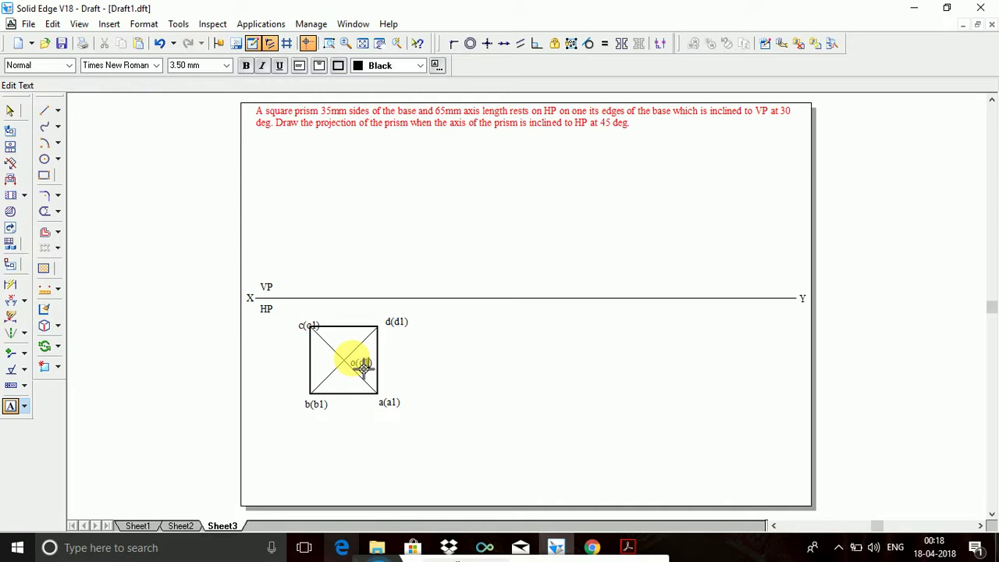
pyautogui.write(')')
# Step: Draw vertical projection lines from the square's upper-left corner, center and upper-right corner up to the XY line
pyautogui.click(44, 111)
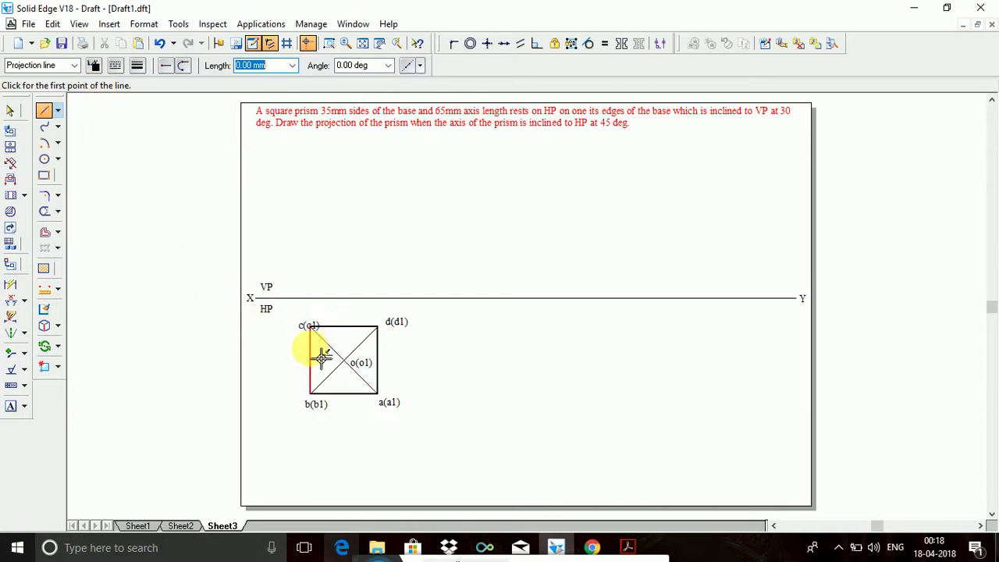
pyautogui.click(311, 327)
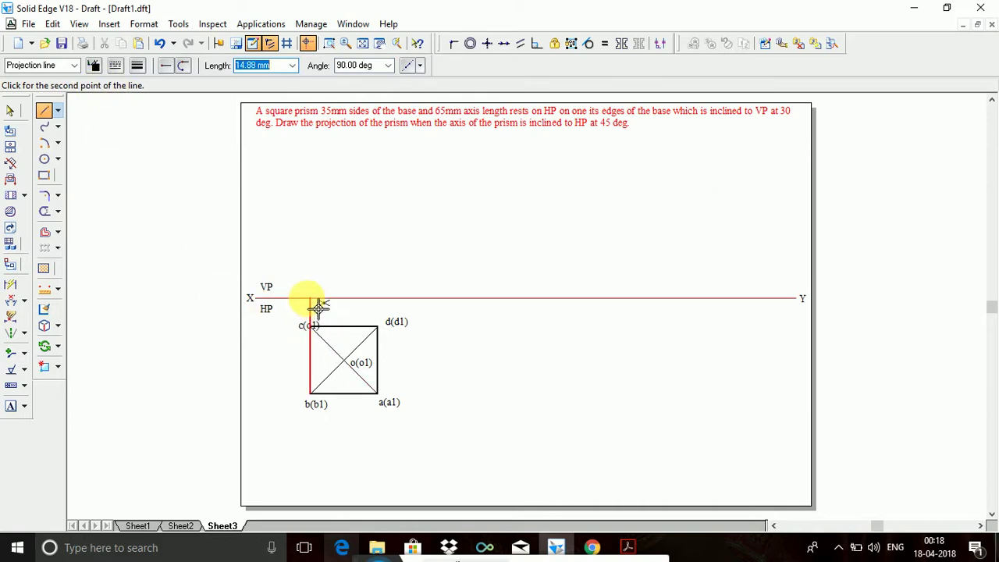
pyautogui.click(313, 299)
pyautogui.click(343, 358)
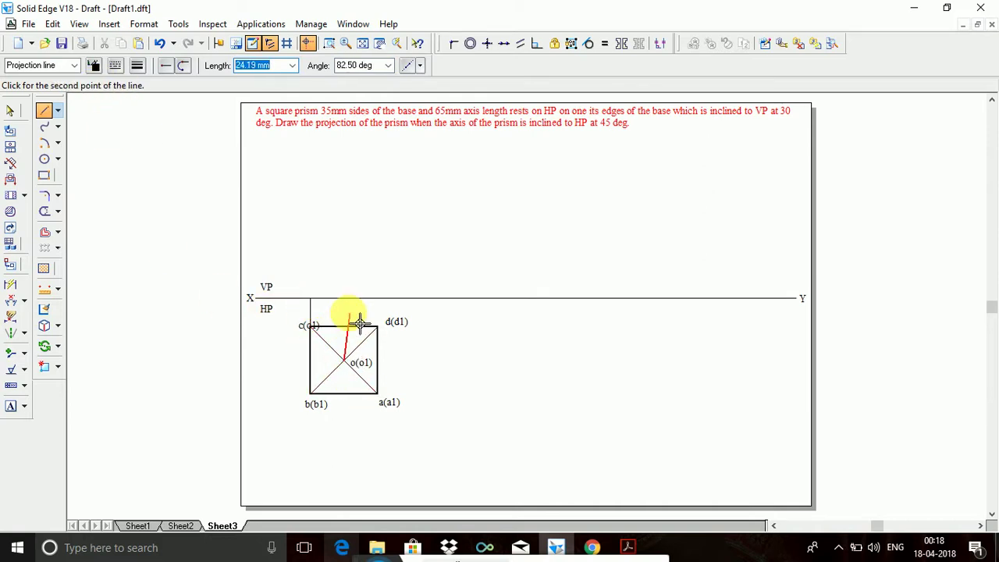
pyautogui.click(343, 299)
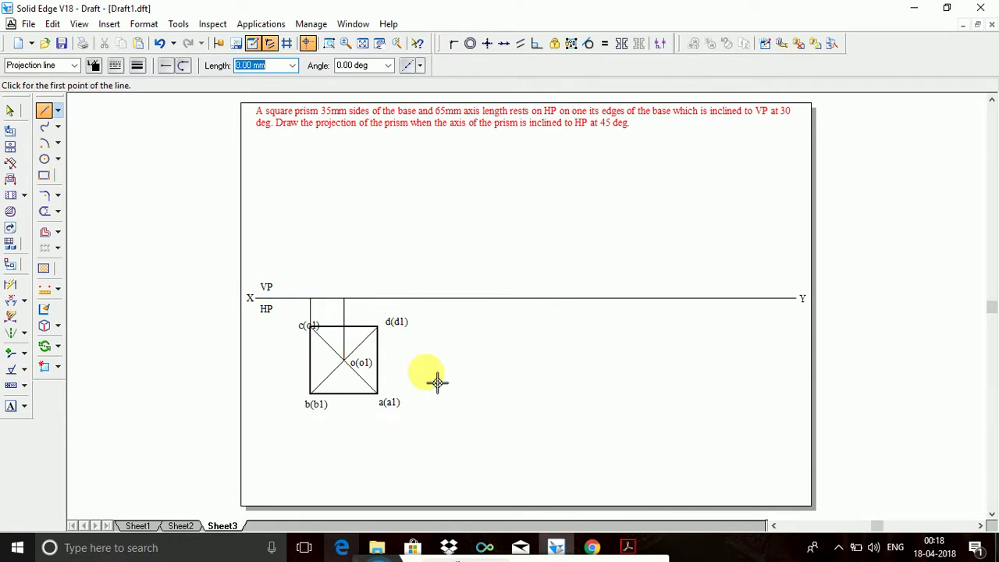
pyautogui.click(379, 326)
pyautogui.click(379, 299)
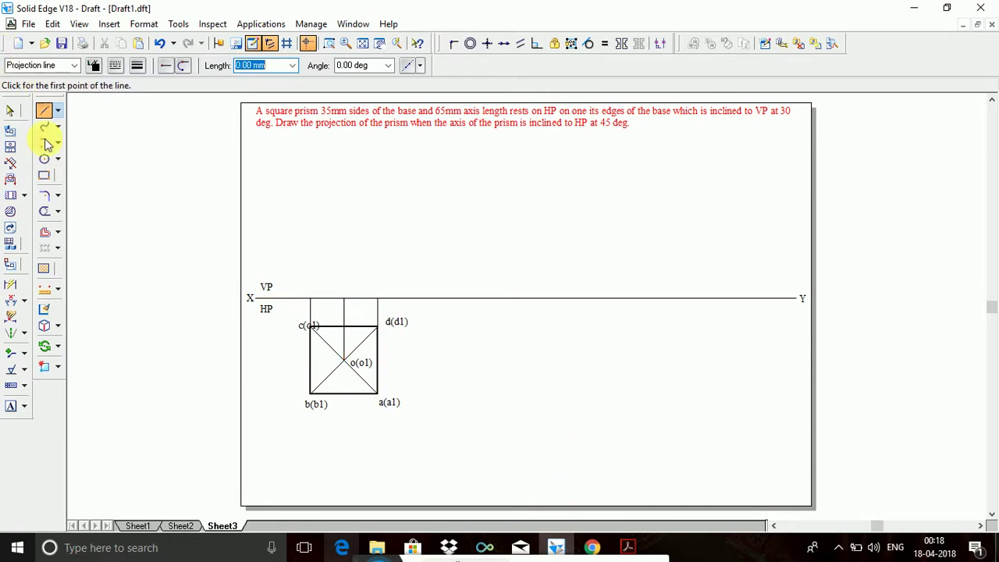
# Step: Draw a 35 mm wide, 65 mm high rectangle standing on the XY line between the two outer projection lines
pyautogui.click(44, 178)
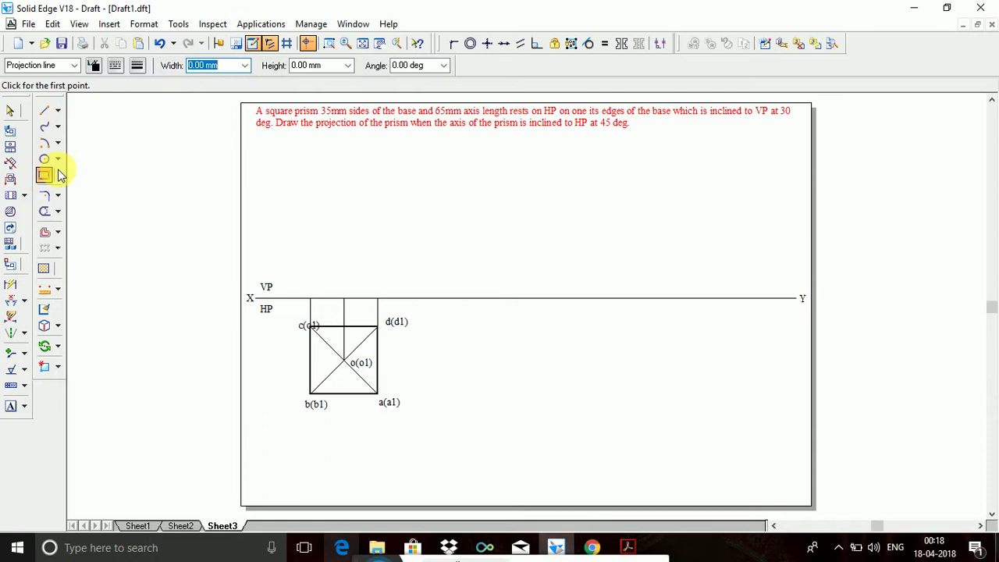
pyautogui.click(320, 309)
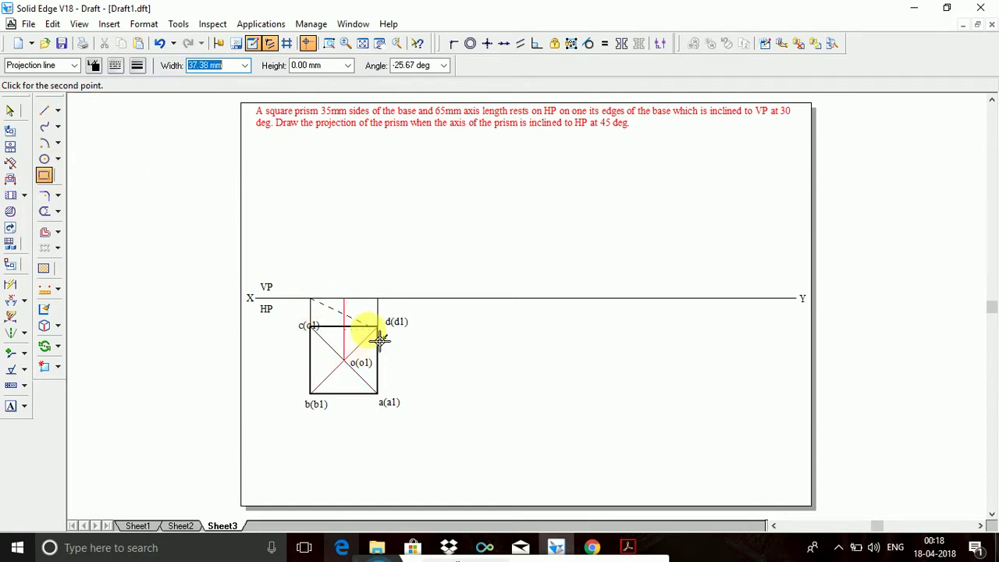
pyautogui.click(390, 309)
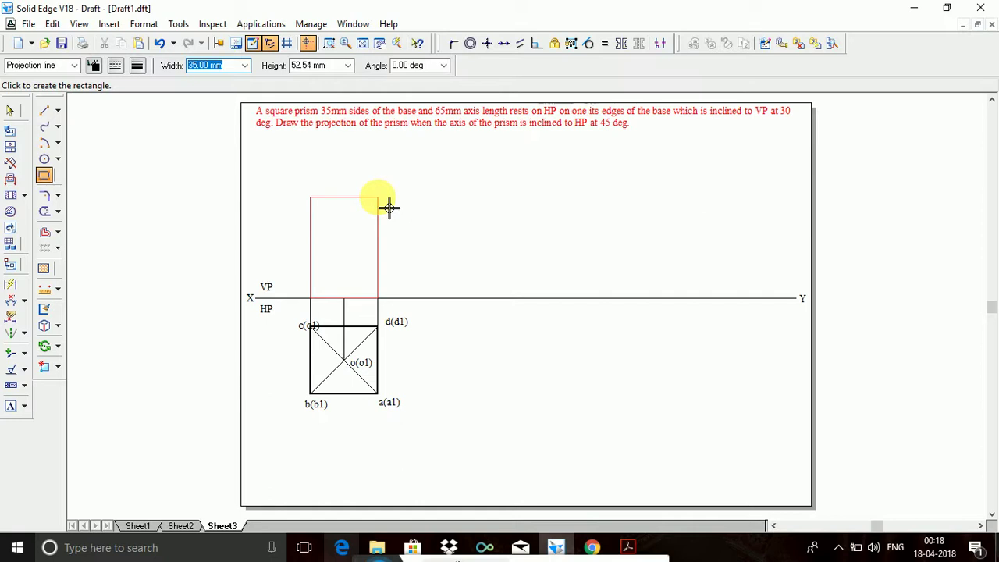
pyautogui.press('Tab')
pyautogui.write('65')
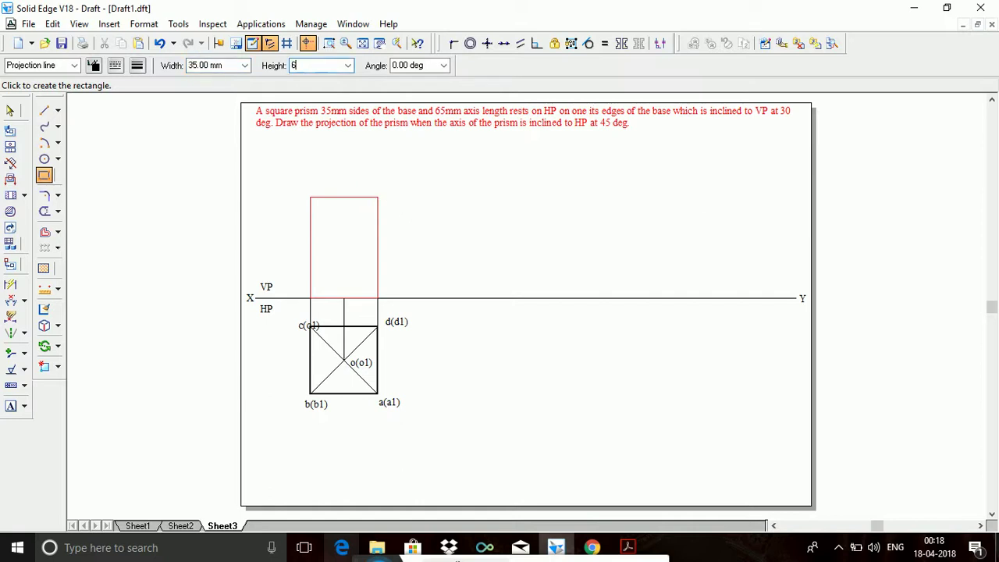
pyautogui.press('Return')
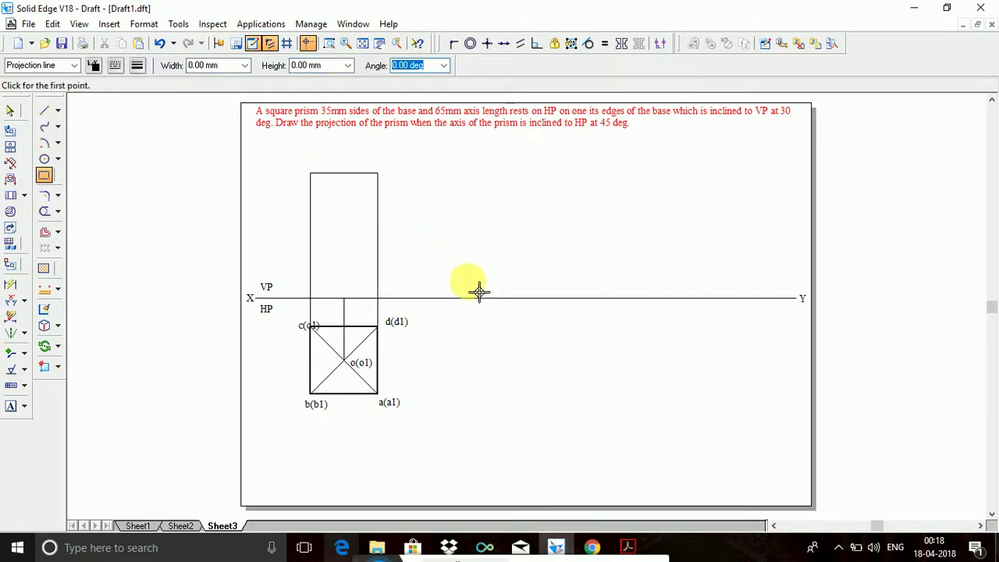
# Step: Change all four edges of the rectangle above the XY line to the Vissible line style
pyautogui.click(11, 111)
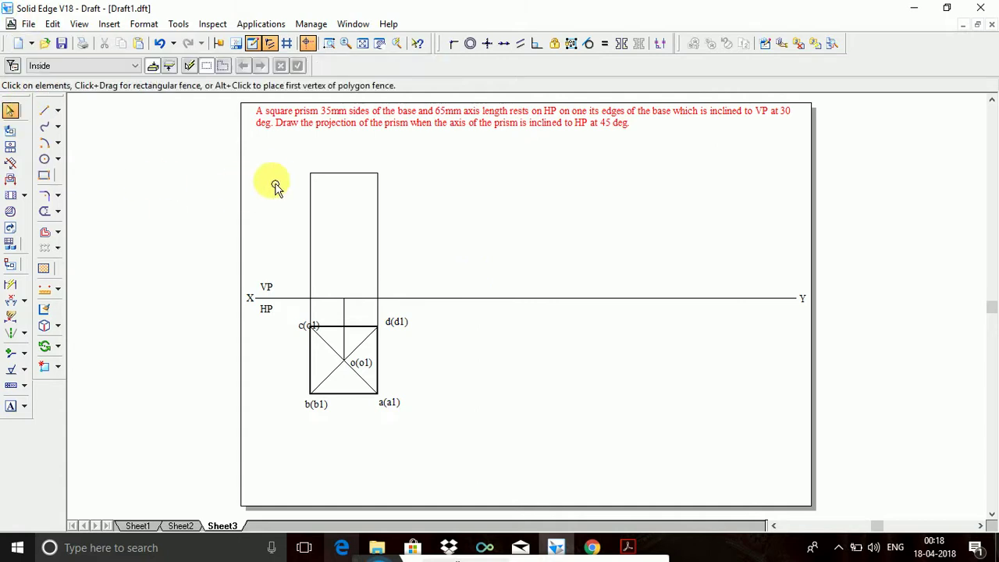
pyautogui.moveTo(287, 153); pyautogui.dragTo(409, 307)
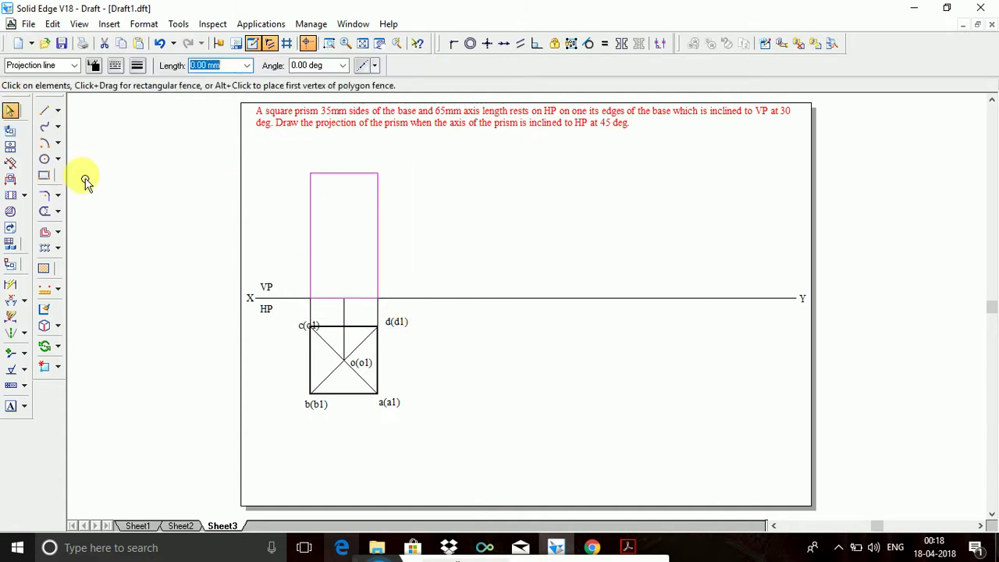
pyautogui.click(75, 65)
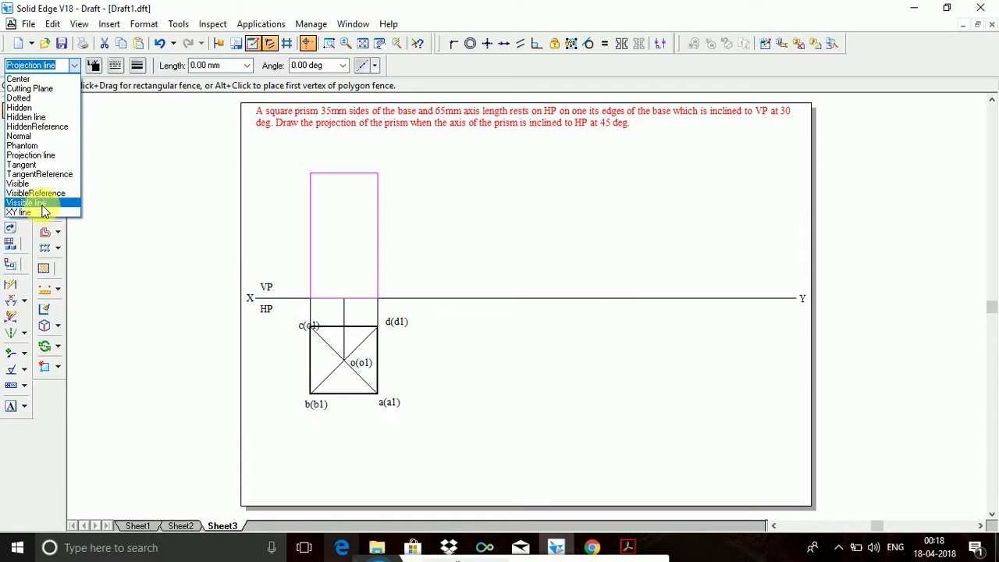
pyautogui.click(18, 208)
pyautogui.click(548, 217)
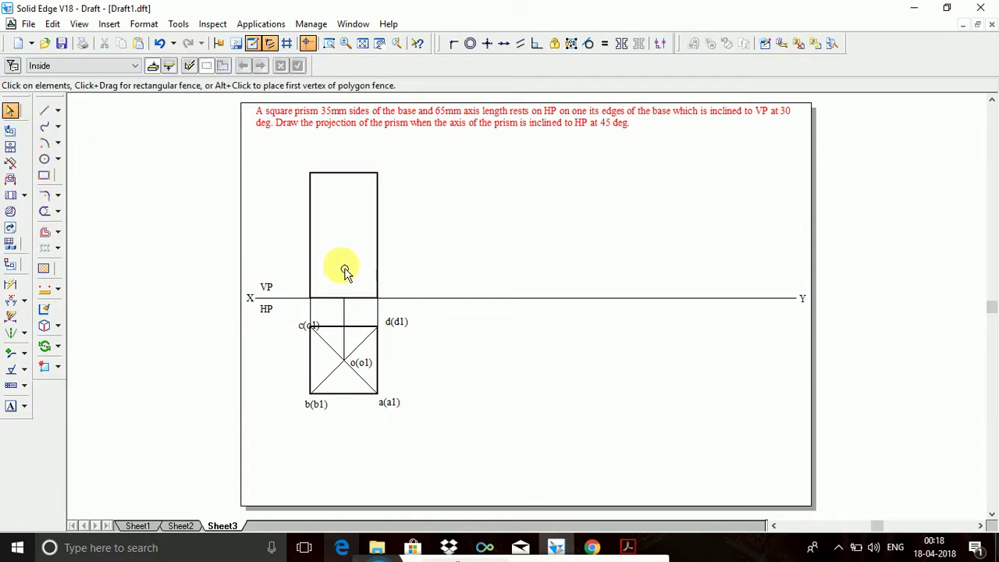
# Step: Label the rectangle's lower corners b1'(c1') and a1'(d1'), and the midpoint of its base o1', just above the XY line
pyautogui.click(11, 407)
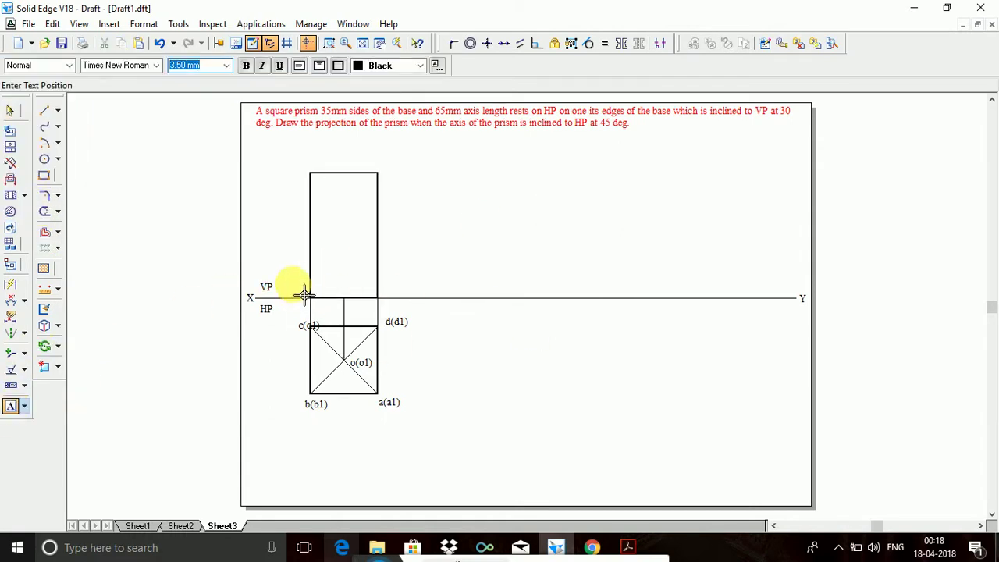
pyautogui.click(584, 376)
pyautogui.write("b1'(")
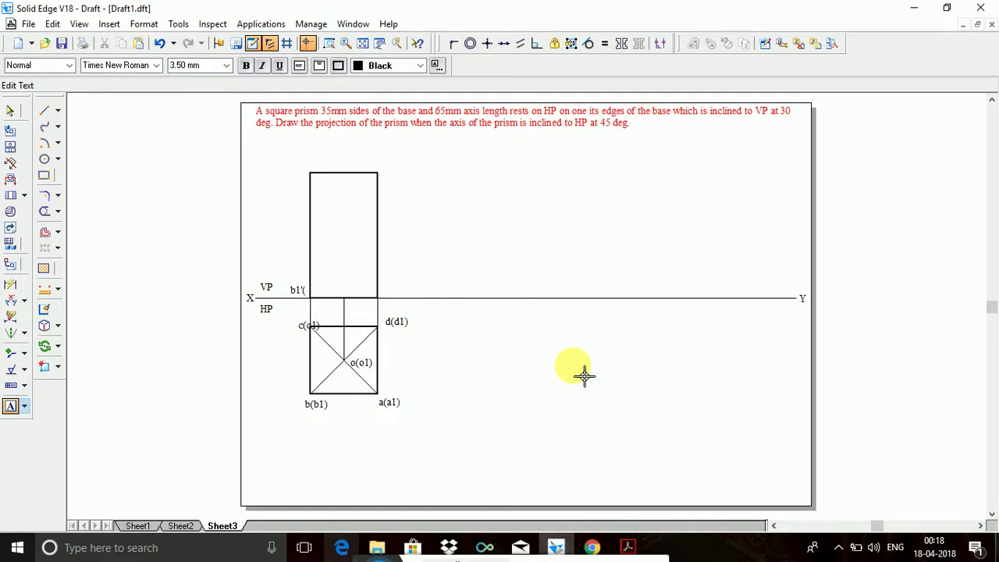
pyautogui.write("d1)'")
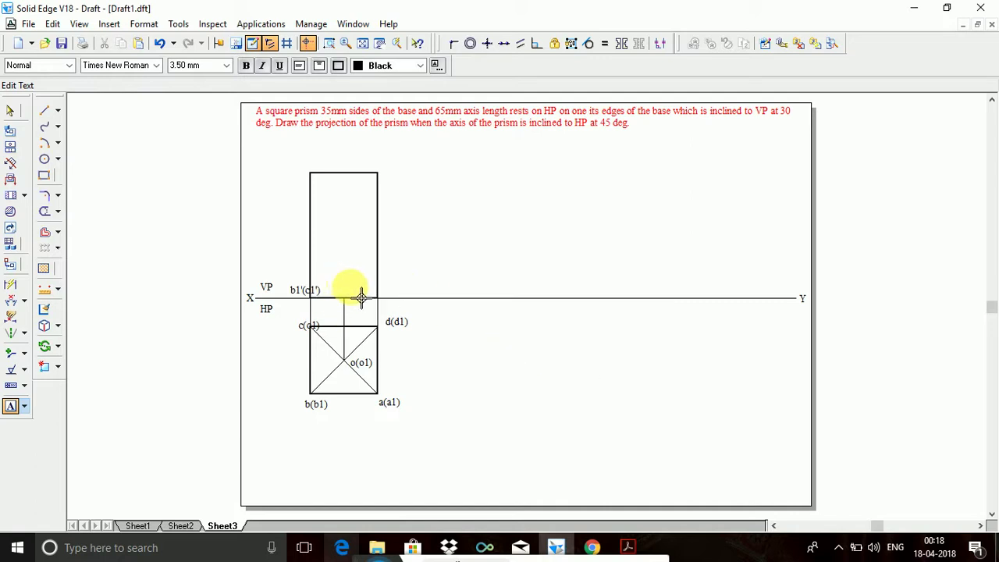
pyautogui.write("1'")
pyautogui.click(398, 293)
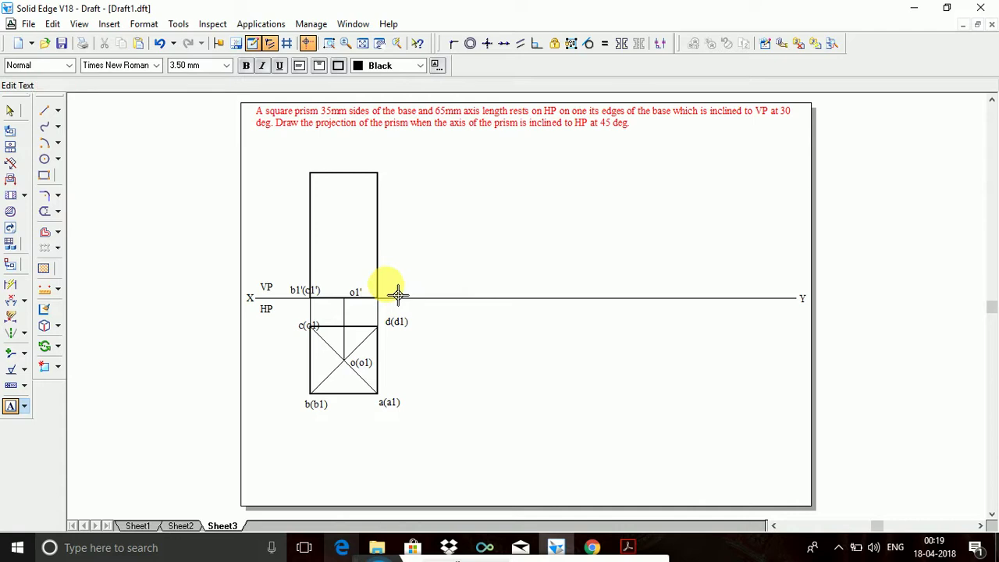
pyautogui.write("a1'(d1')")
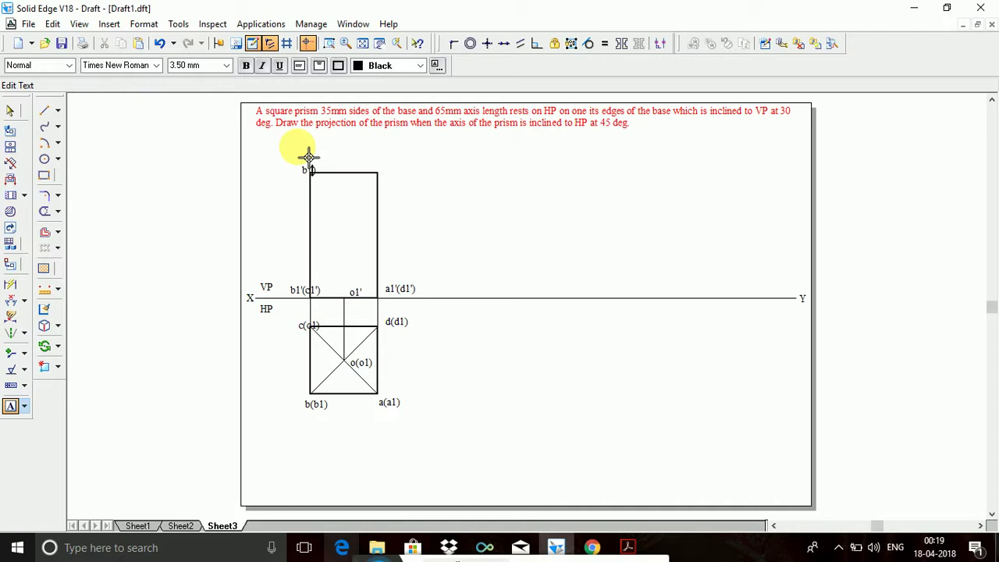
# Step: Label the rectangle's upper-left corner b'(c') and its upper-right corner a'(d')
pyautogui.write("(c')")
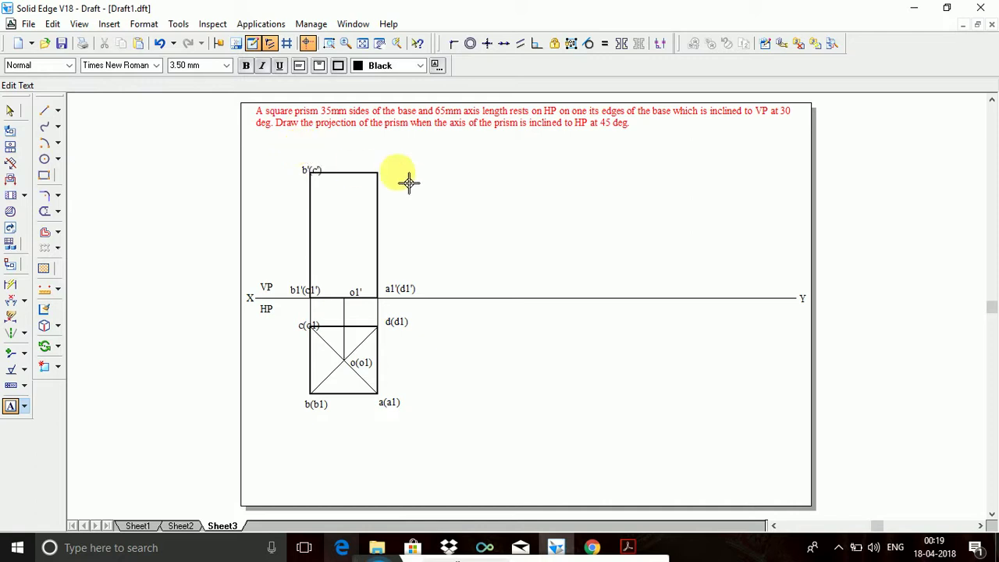
pyautogui.click(392, 177)
pyautogui.click(392, 176)
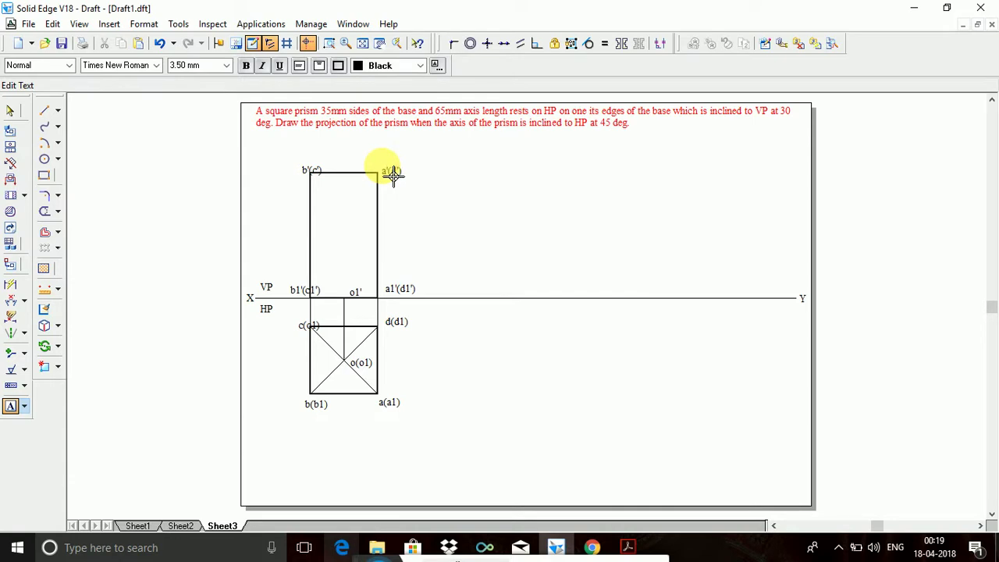
# Step: Draw the prism's vertical axis in the Center line style from o1' up to the midpoint of the rectangle's top edge
pyautogui.click(44, 110)
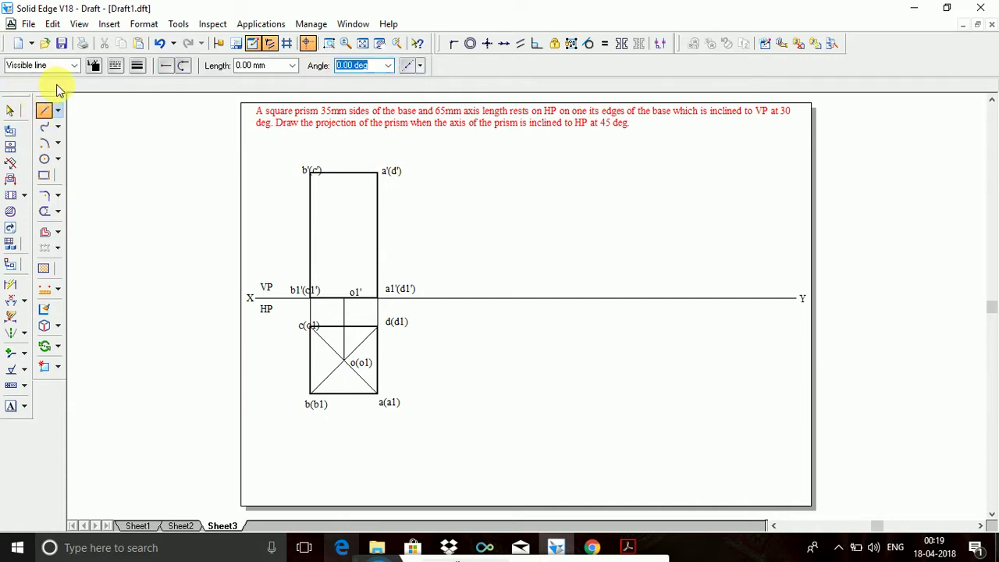
pyautogui.click(74, 65)
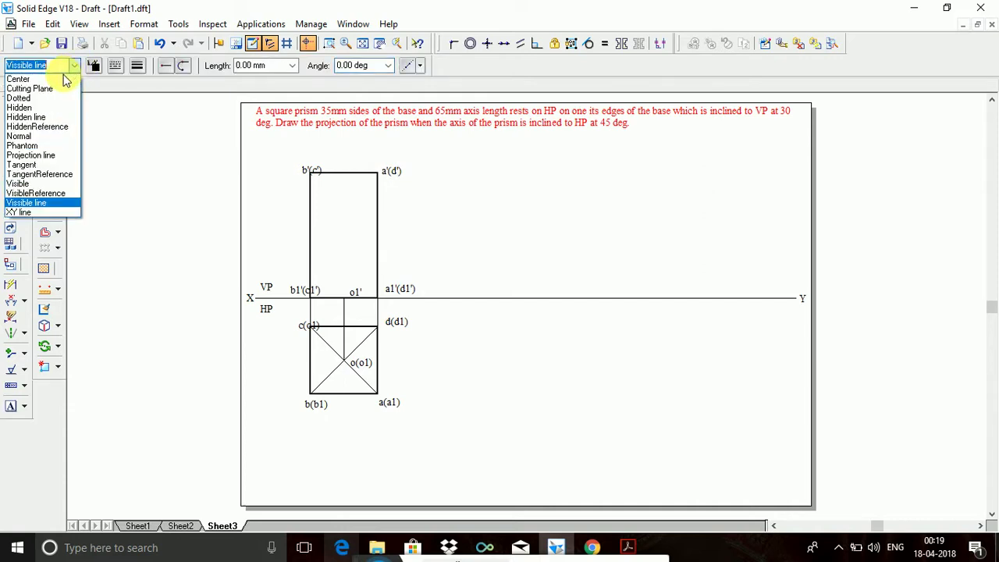
pyautogui.click(344, 298)
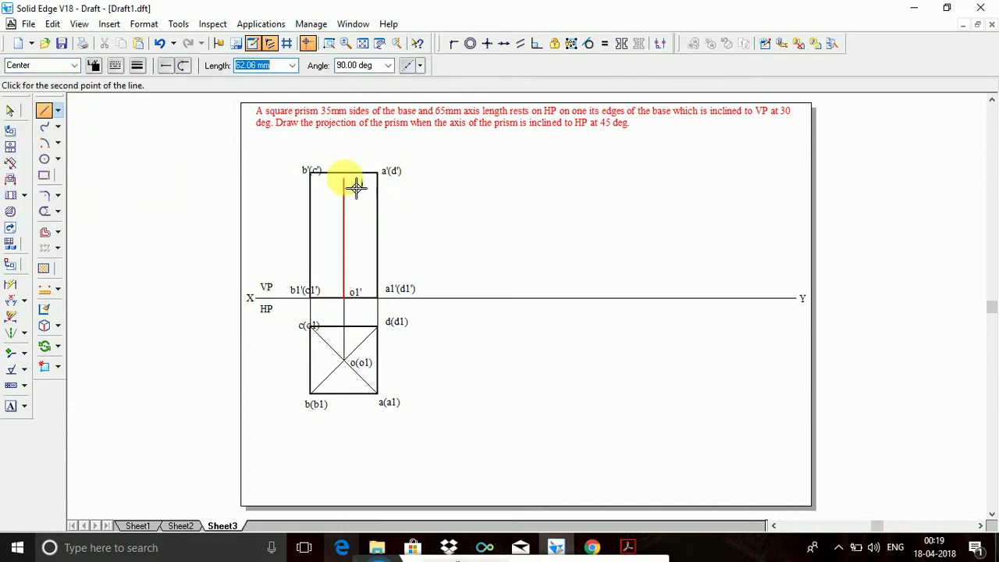
pyautogui.click(355, 184)
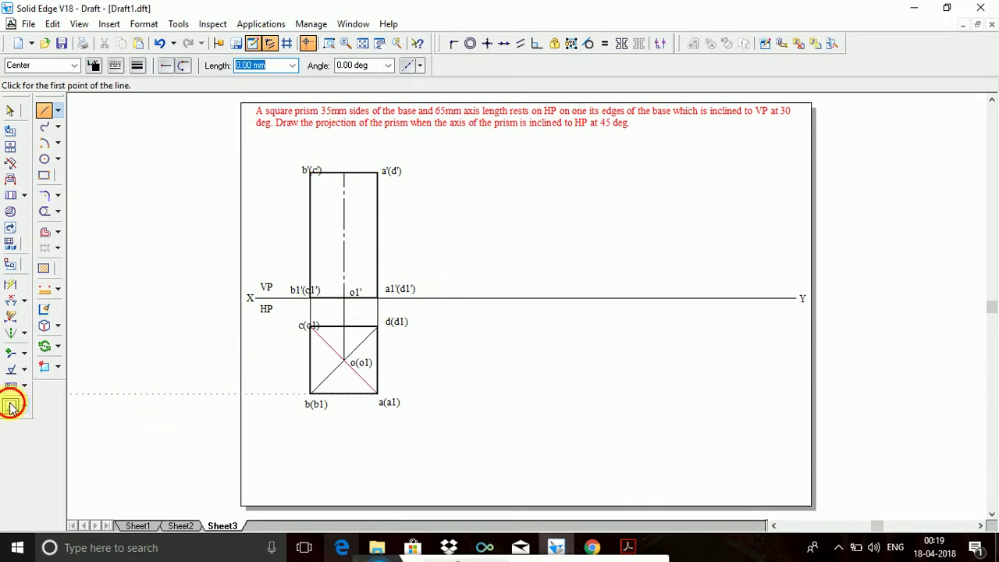
# Step: Label the upper end of the axis, above the rectangle's top edge, as o'
pyautogui.click(11, 406)
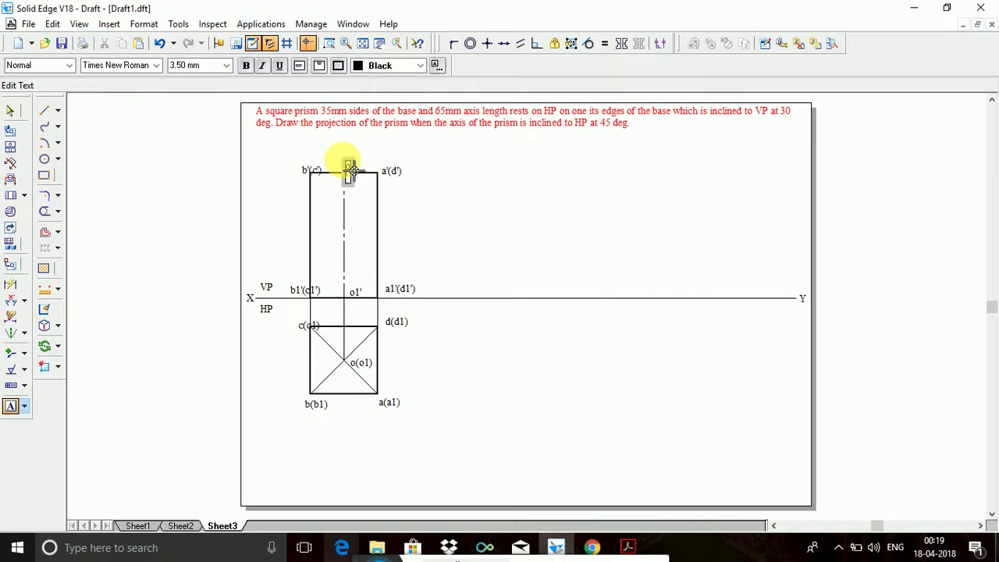
pyautogui.click(350, 168)
pyautogui.write('o')
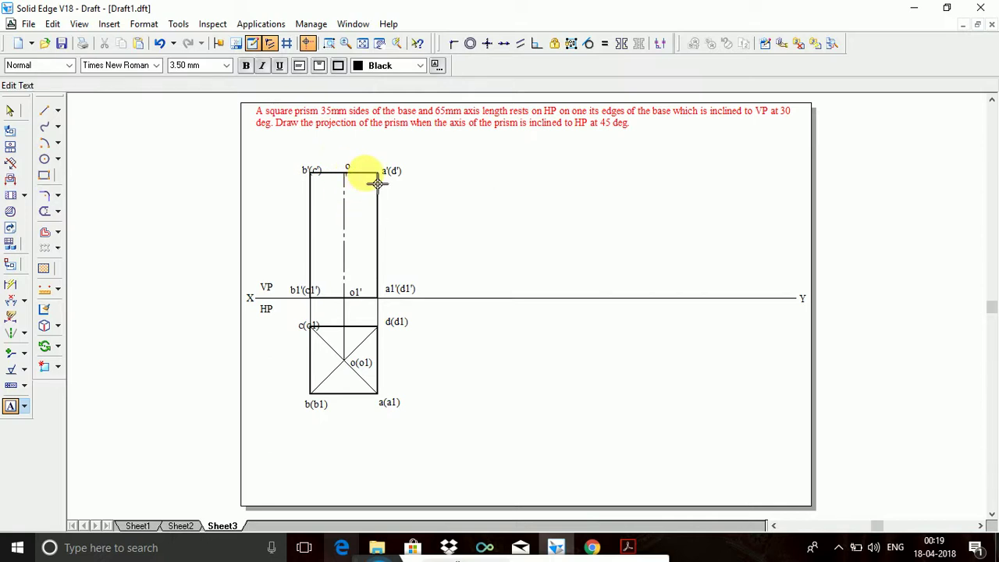
pyautogui.press('Escape')
pyautogui.click(11, 406)
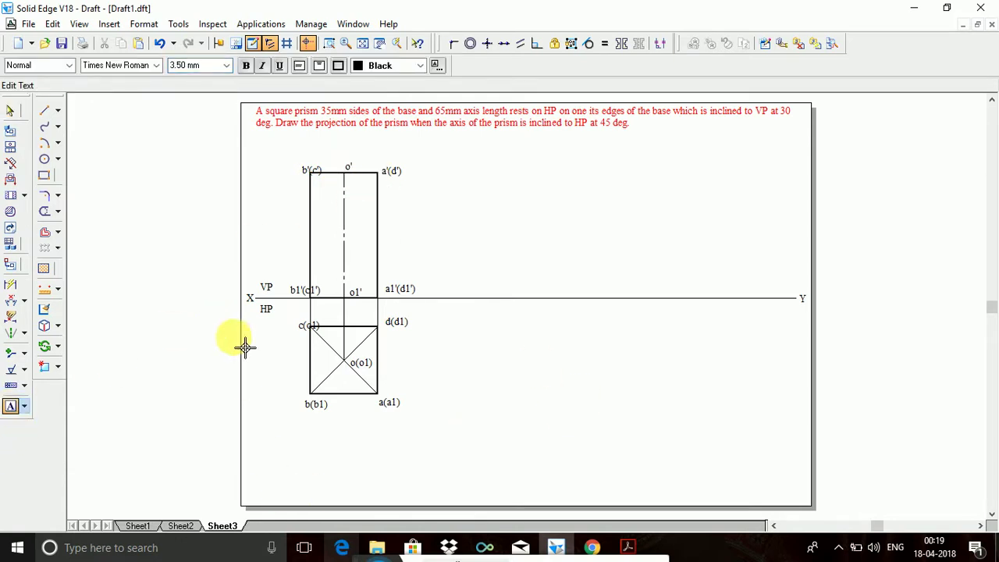
# Step: Dimension the rectangle's left edge and the square's left side, placing both dimensions left of the views
pyautogui.click(11, 284)
pyautogui.click(321, 240)
pyautogui.click(286, 234)
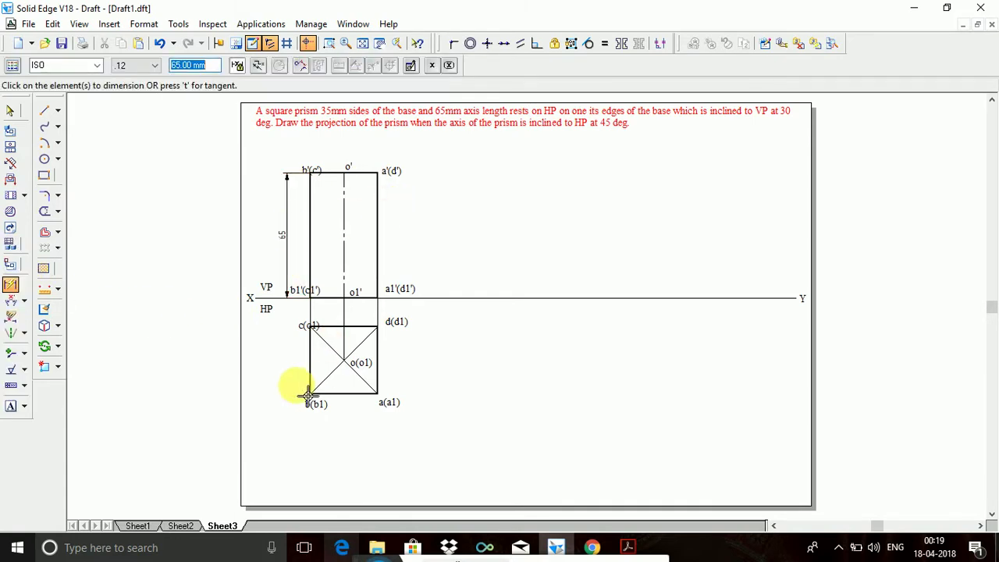
pyautogui.click(310, 371)
pyautogui.click(283, 367)
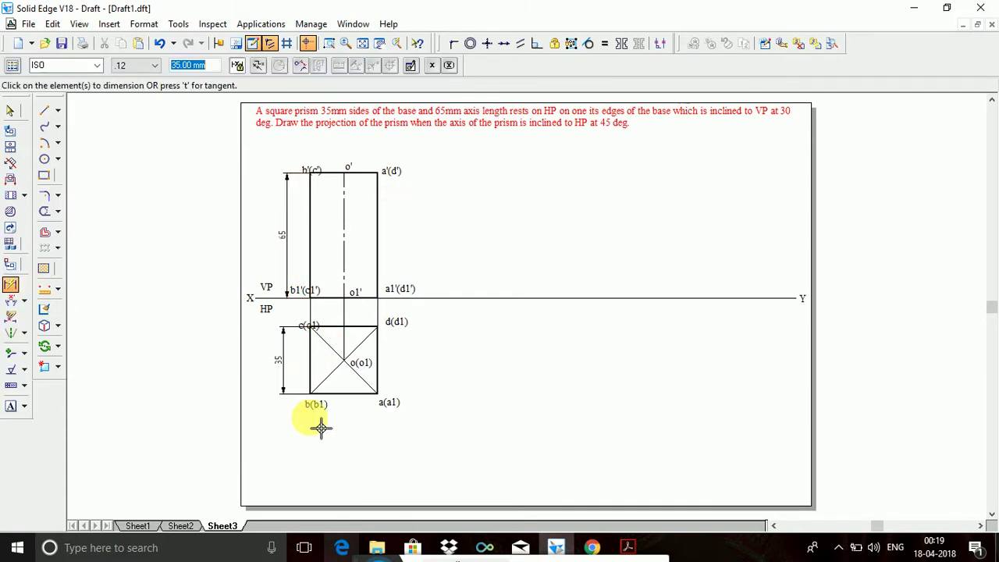
# Step: Copy the front-view rectangle with its axis and point labels about 62 mm to the right along the XY line
pyautogui.click(11, 110)
pyautogui.moveTo(277, 156); pyautogui.dragTo(439, 312)
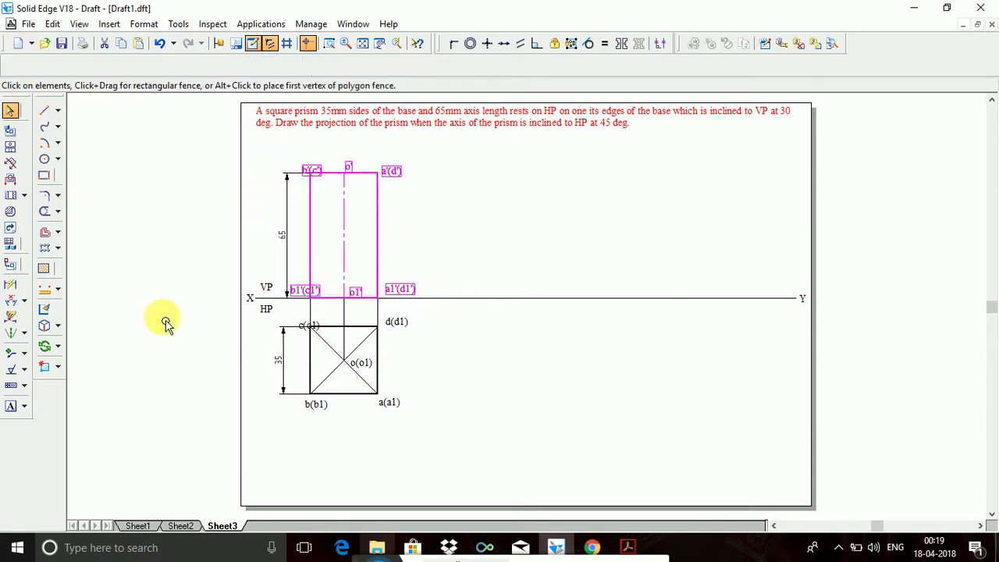
pyautogui.click(57, 351)
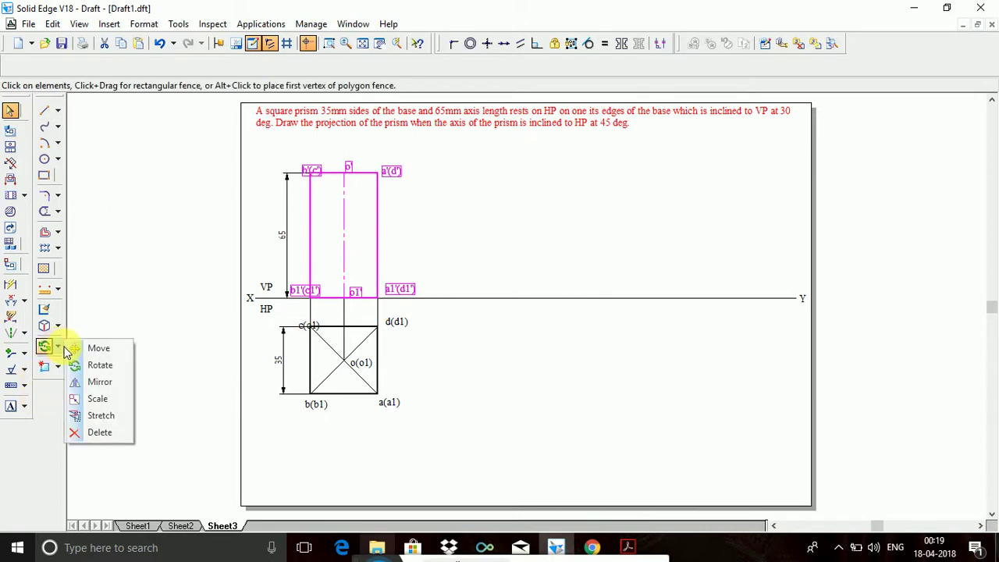
pyautogui.click(70, 348)
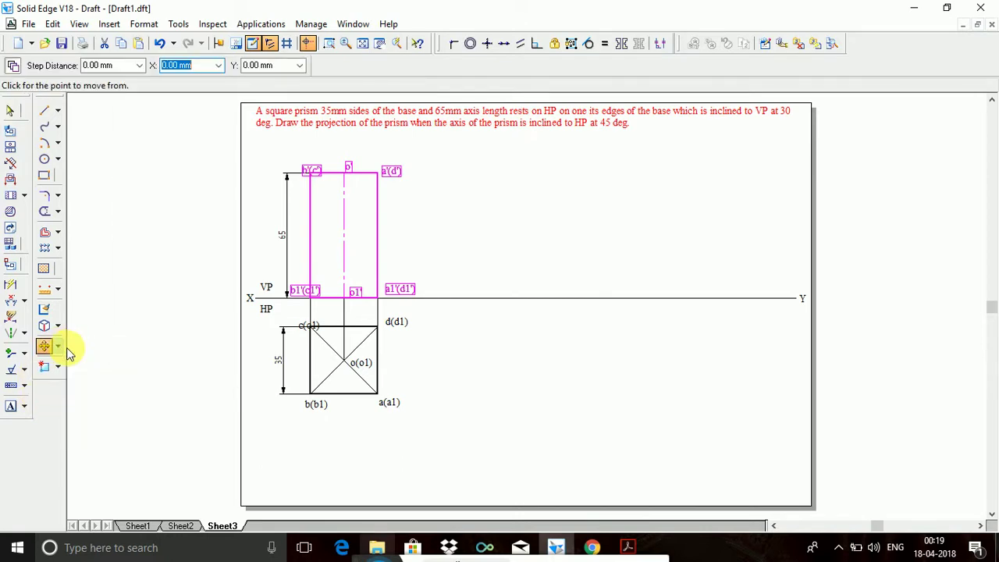
pyautogui.click(14, 71)
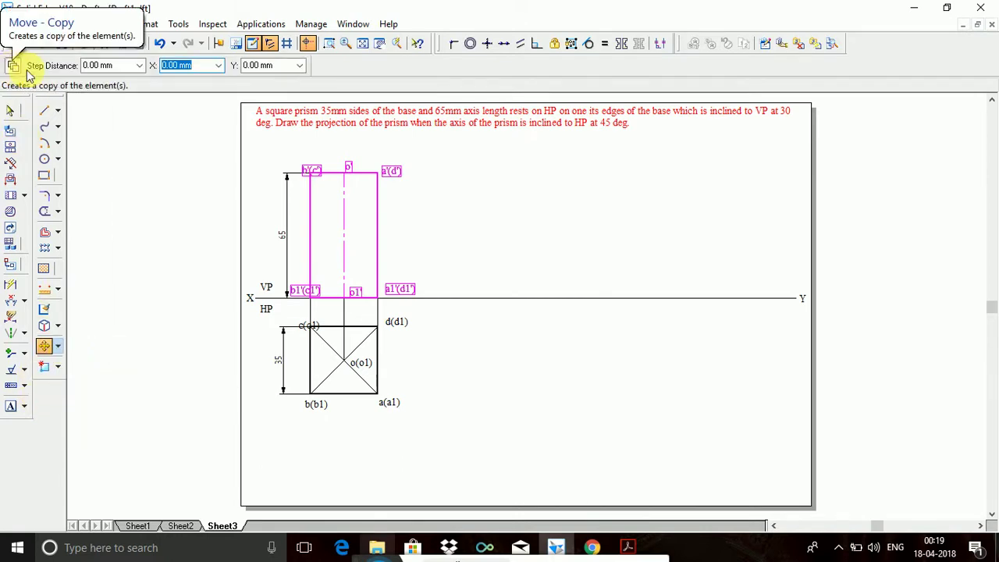
pyautogui.click(390, 308)
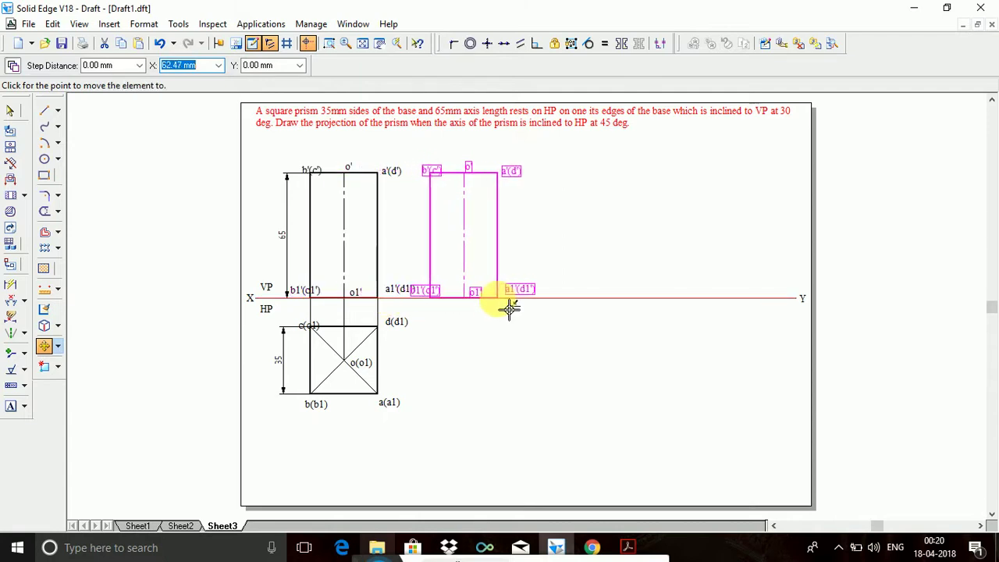
pyautogui.click(509, 308)
# Step: Rotate the copied rectangle with its axis and labels clockwise by 45 degrees about its lower-right corner on the XY line
pyautogui.click(57, 345)
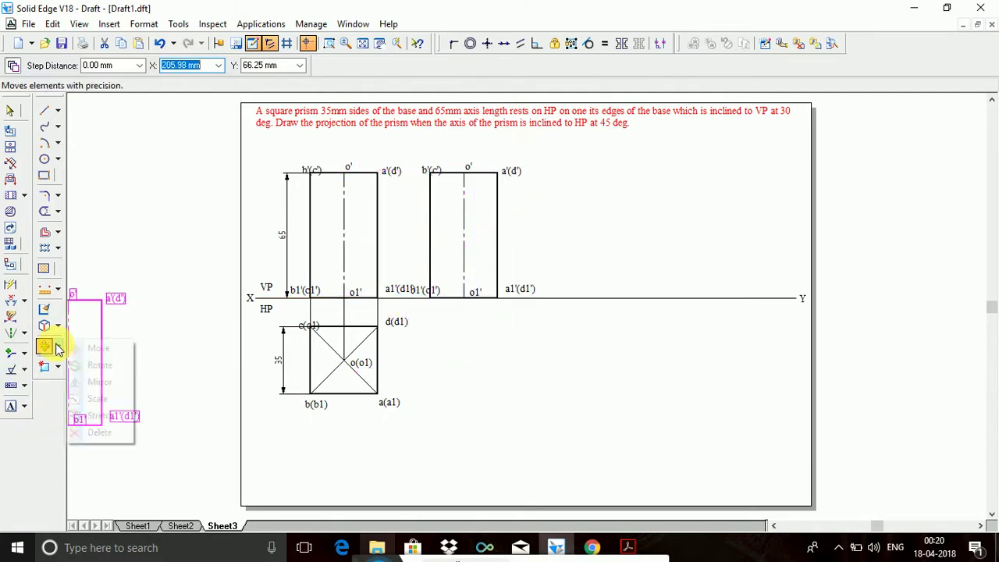
pyautogui.click(100, 382)
pyautogui.click(59, 348)
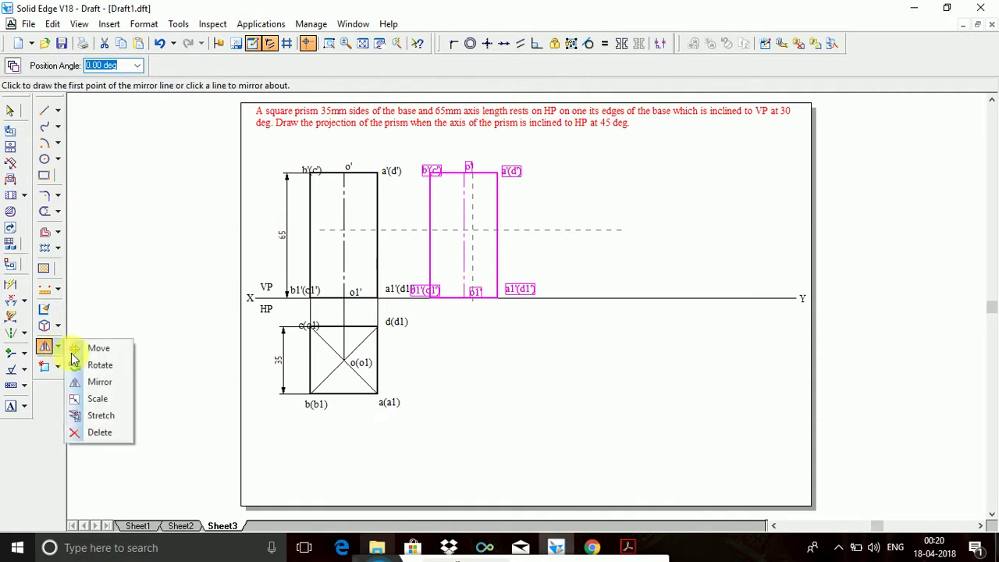
pyautogui.click(99, 363)
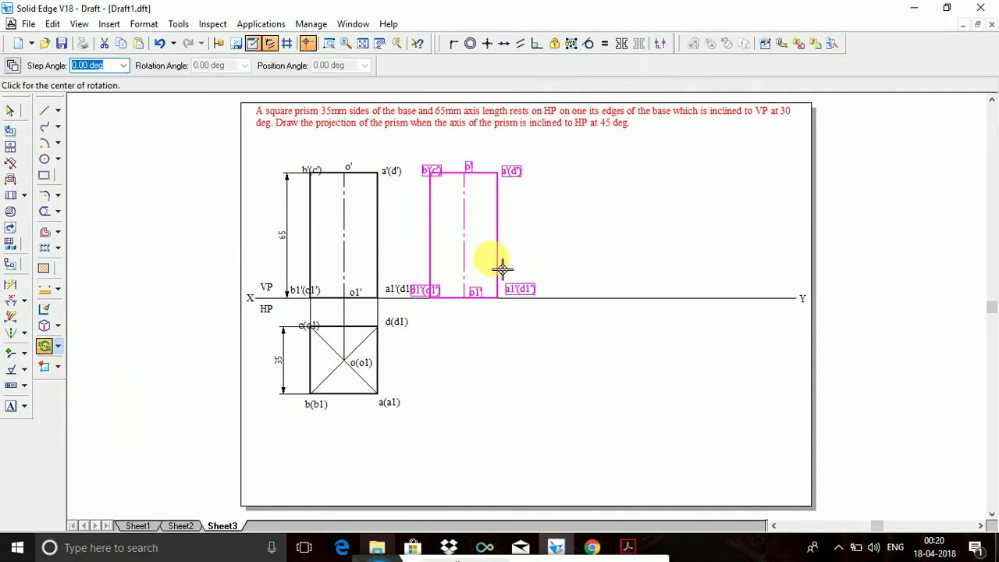
pyautogui.click(507, 306)
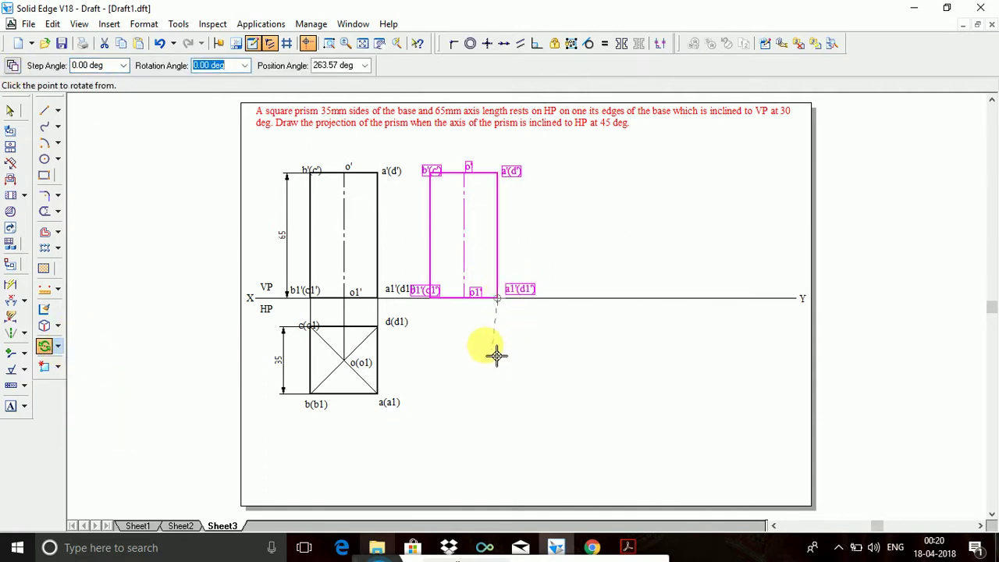
pyautogui.click(442, 309)
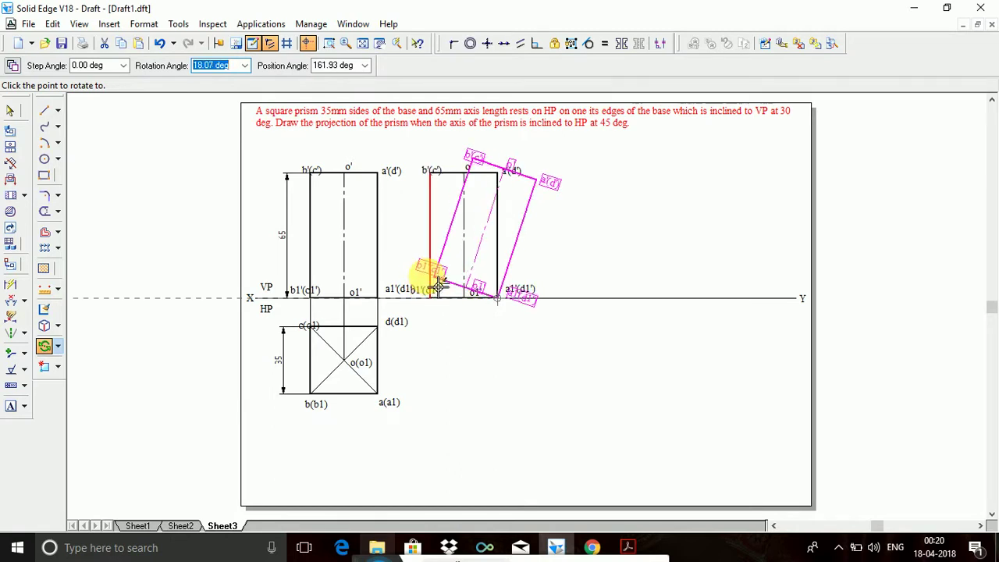
pyautogui.write('45')
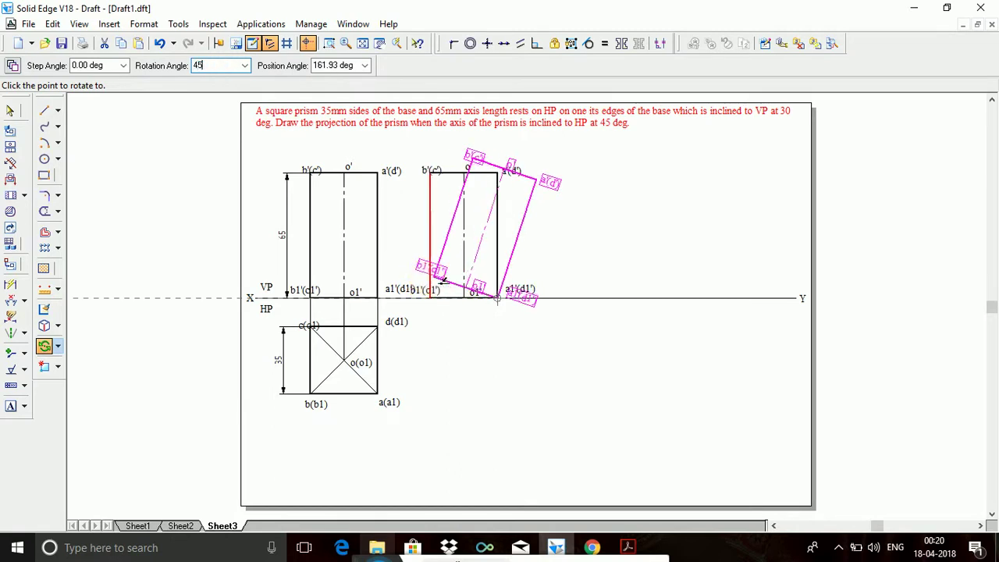
pyautogui.press('Tab')
pyautogui.click(497, 251)
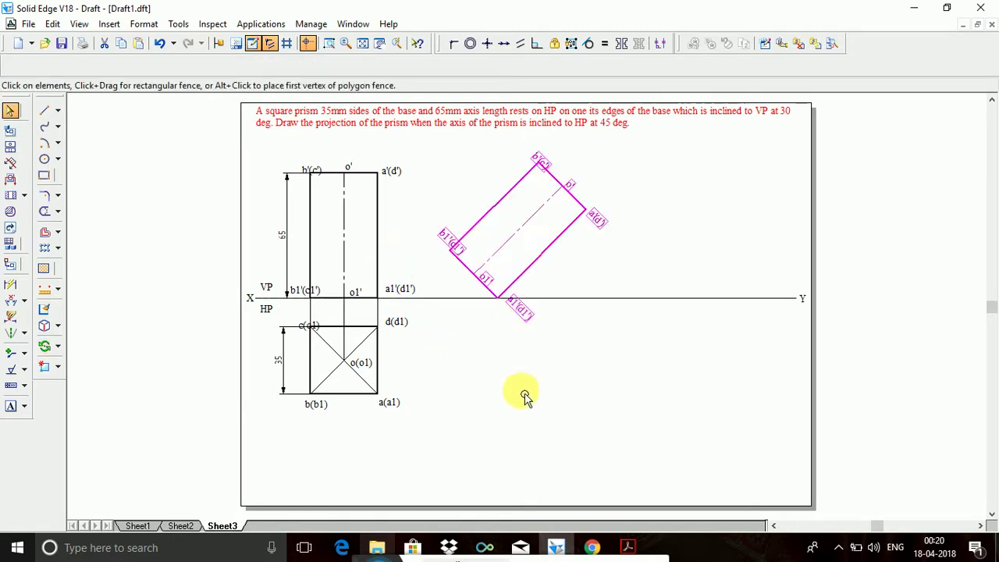
pyautogui.press('Escape')
# Step: Dimension the angle between the XY line and the tilted rectangle's axis
pyautogui.click(10, 303)
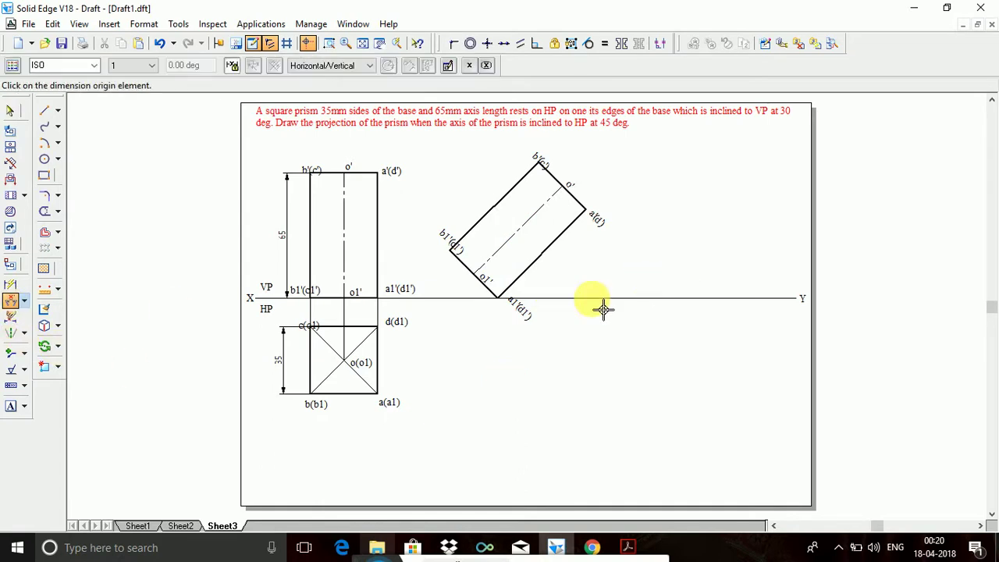
pyautogui.click(554, 311)
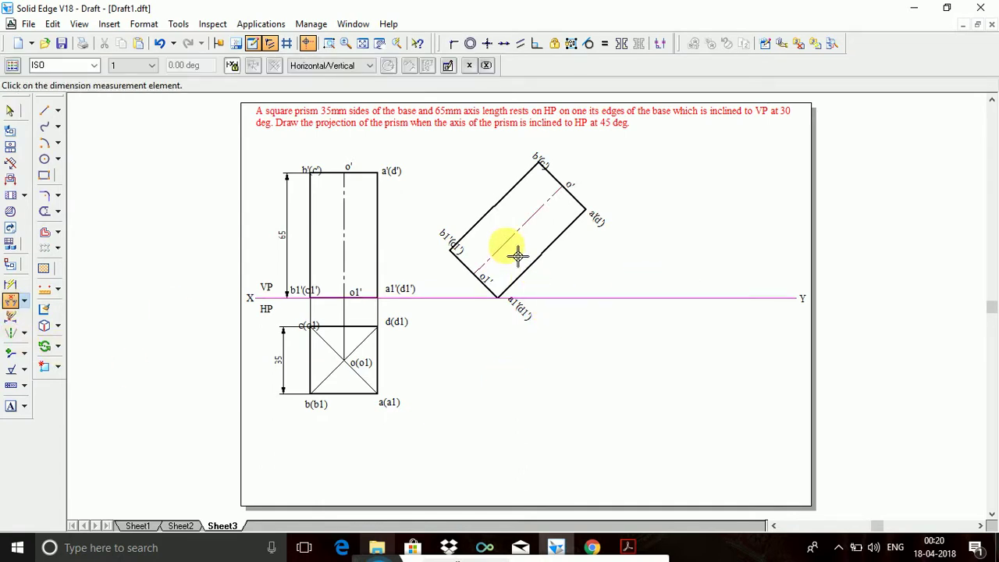
pyautogui.click(517, 255)
pyautogui.click(484, 298)
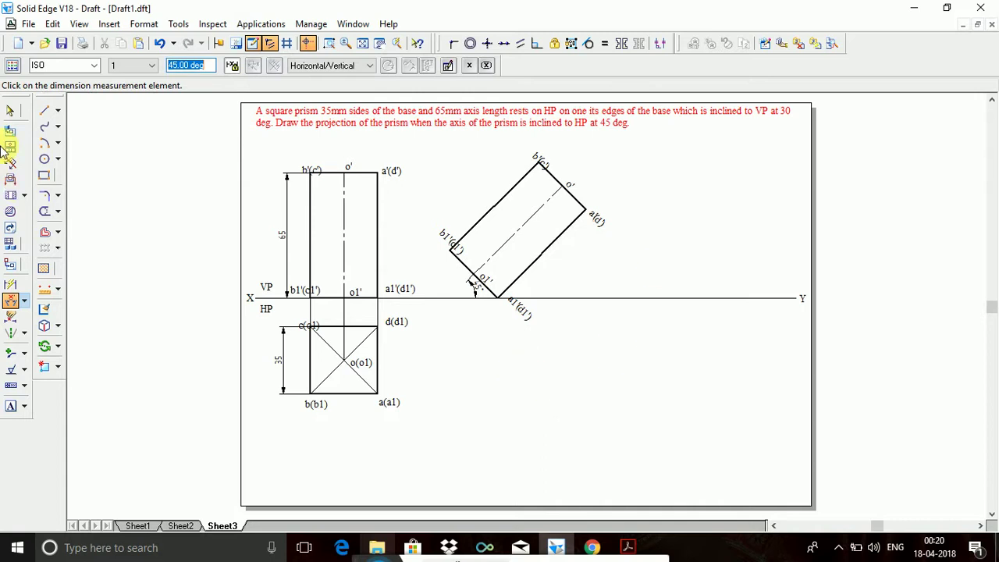
# Step: Draw lines in the Projection line style down from the tilted rectangle's leftmost corner and across from the square's horizontal edges, labelling their upper intersection c1
pyautogui.click(44, 110)
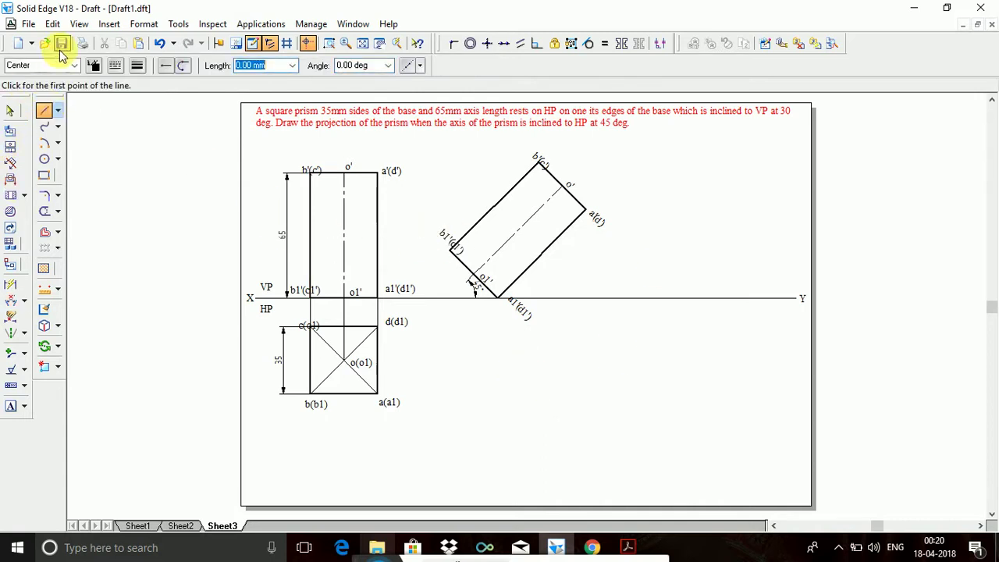
pyautogui.click(76, 65)
pyautogui.click(39, 156)
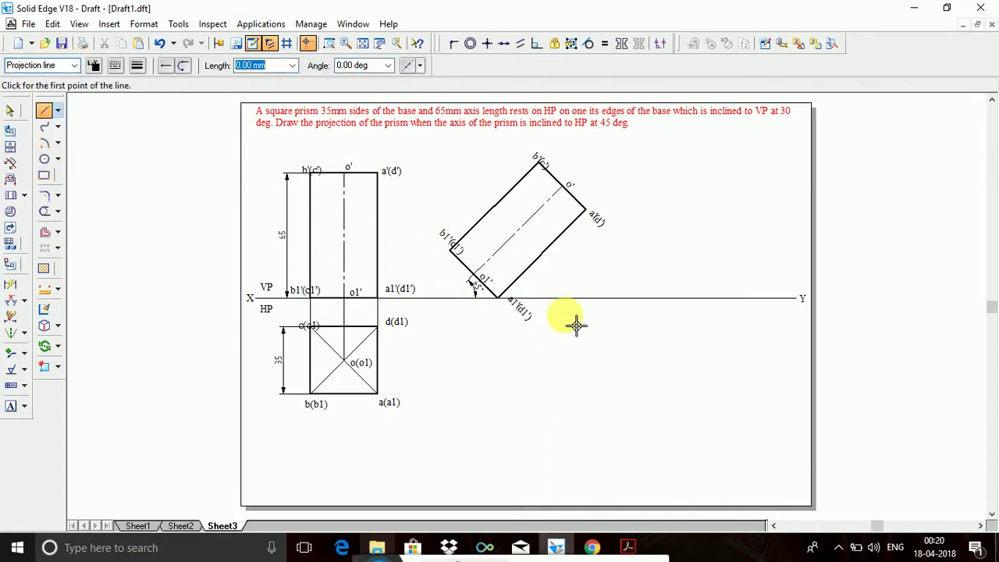
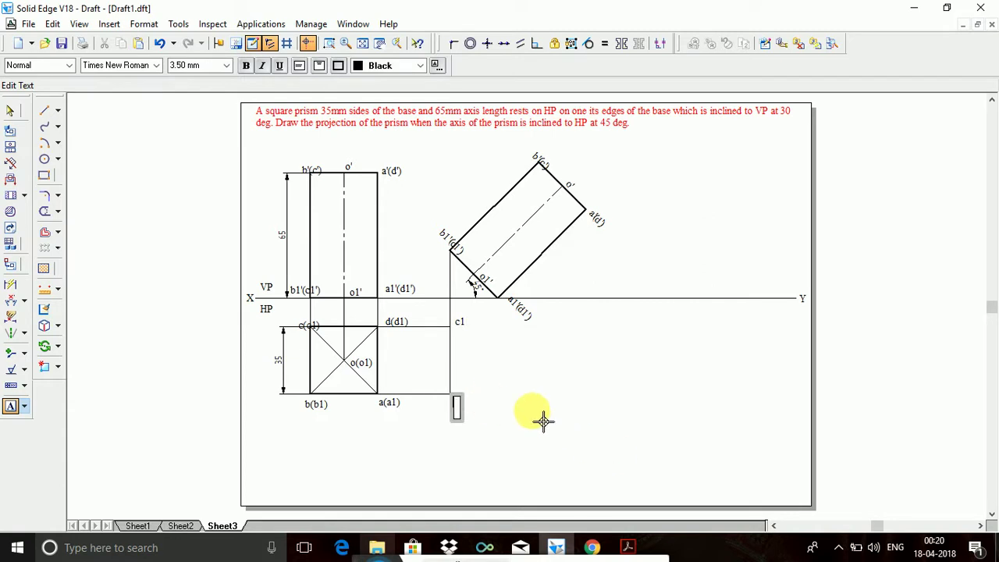
pyautogui.press('Escape')
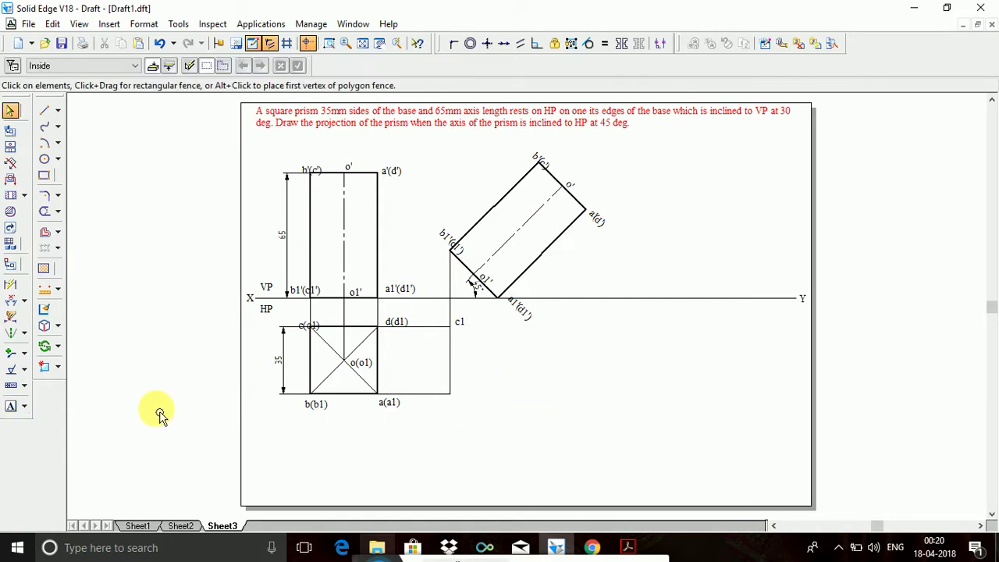
# Step: Label the lower intersection b1, then draw projection lines down from the tilted rectangle's corner on XY and across to b1 and c1
pyautogui.click(10, 406)
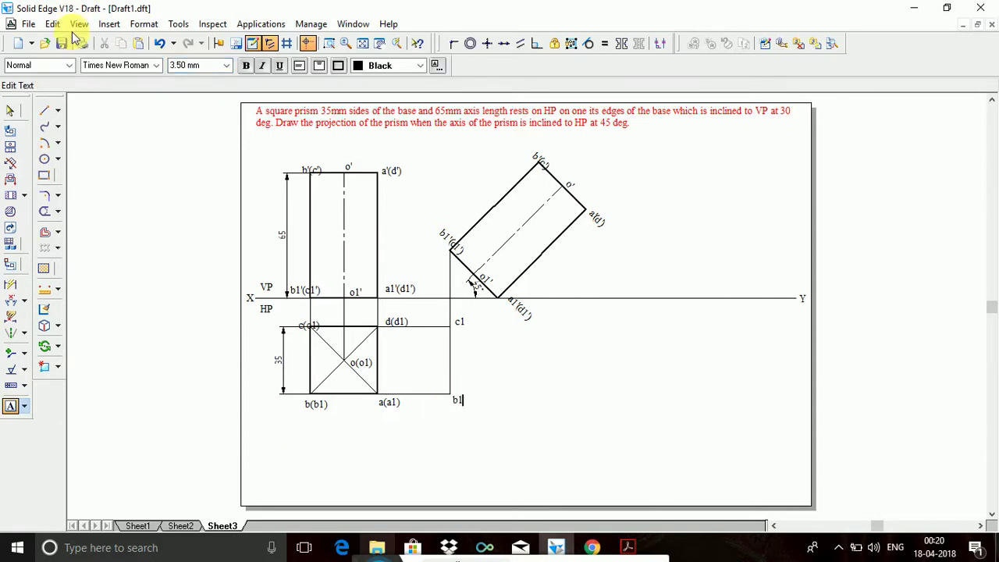
pyautogui.click(43, 110)
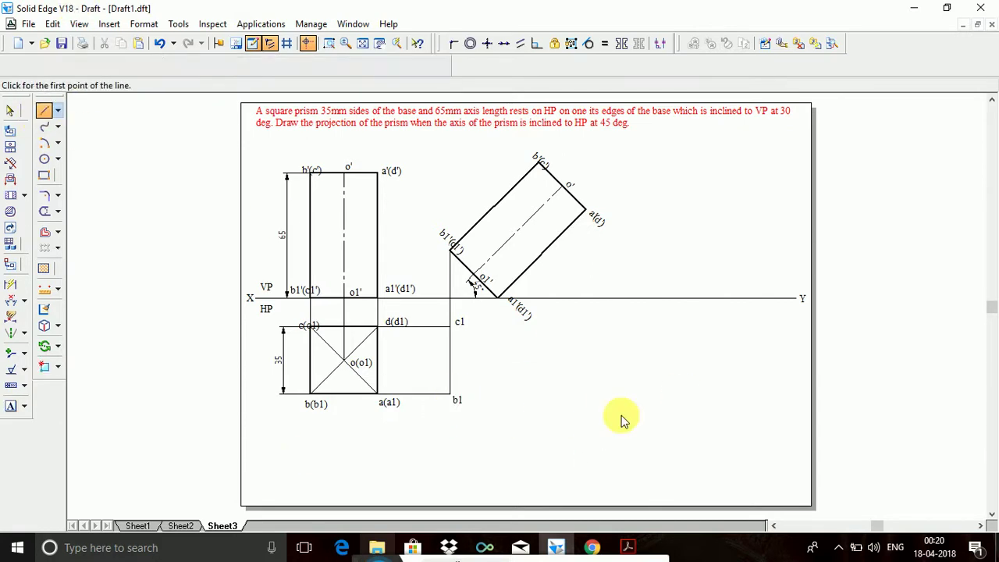
pyautogui.click(498, 297)
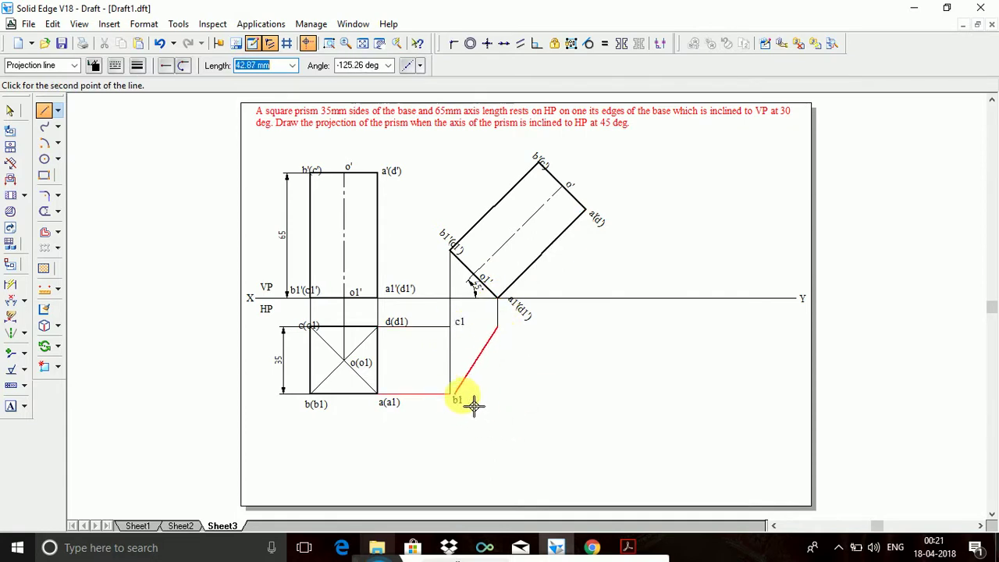
pyautogui.click(498, 398)
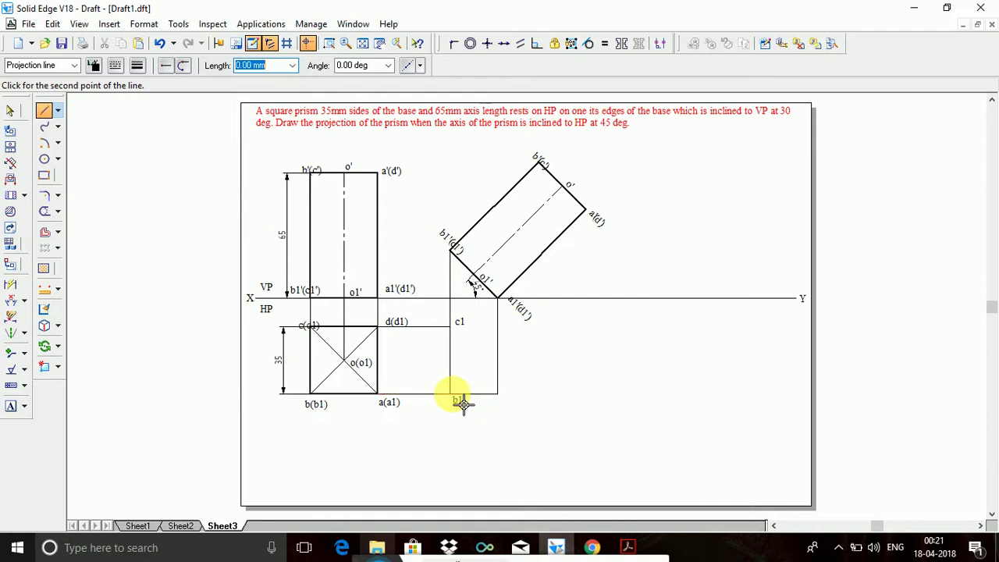
pyautogui.click(462, 402)
pyautogui.click(457, 329)
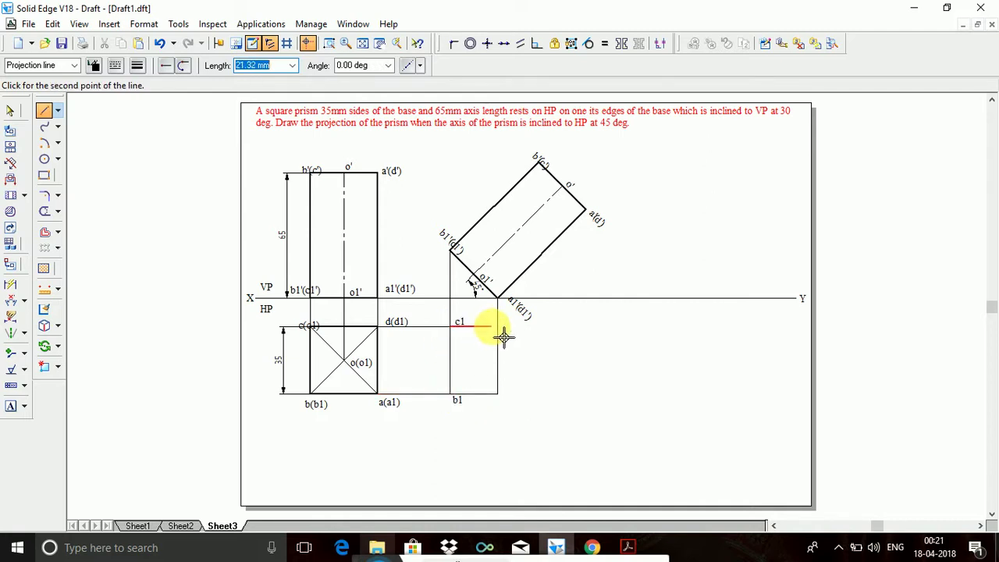
pyautogui.click(507, 335)
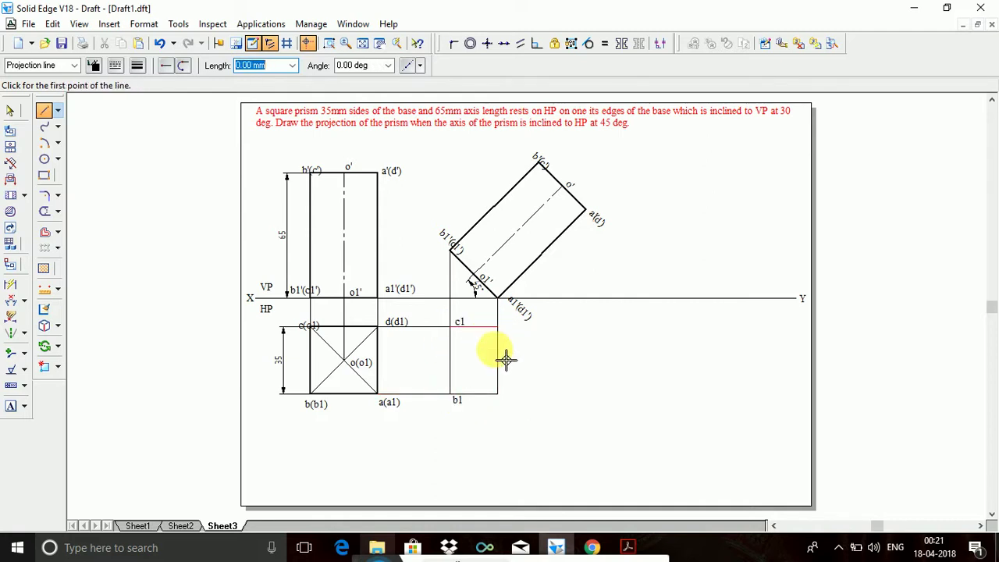
# Step: Label the intersections below the tilted rectangle's lowest corner d1 on the upper horizontal and a1 on the lower one
pyautogui.click(11, 405)
pyautogui.click(537, 371)
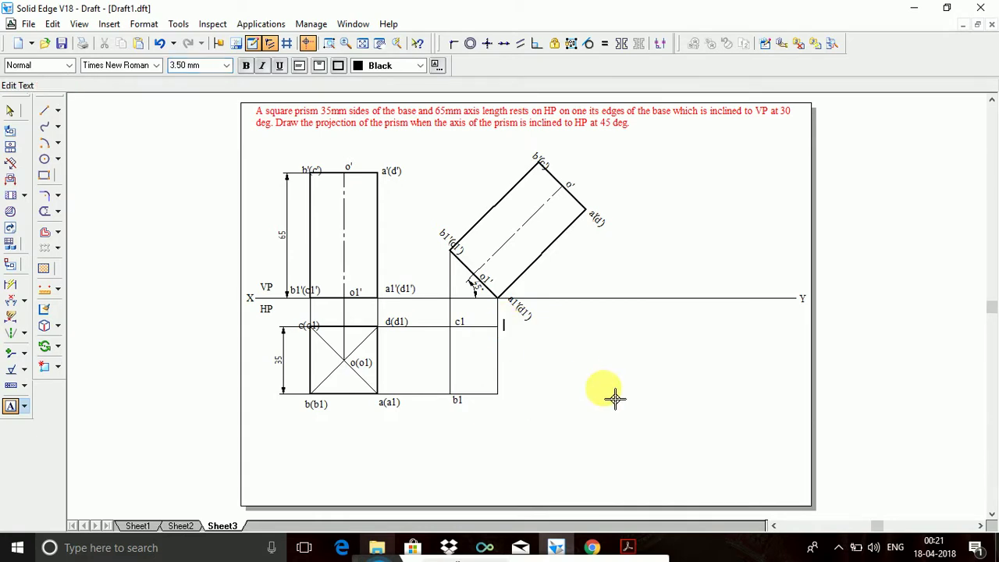
pyautogui.write('d1')
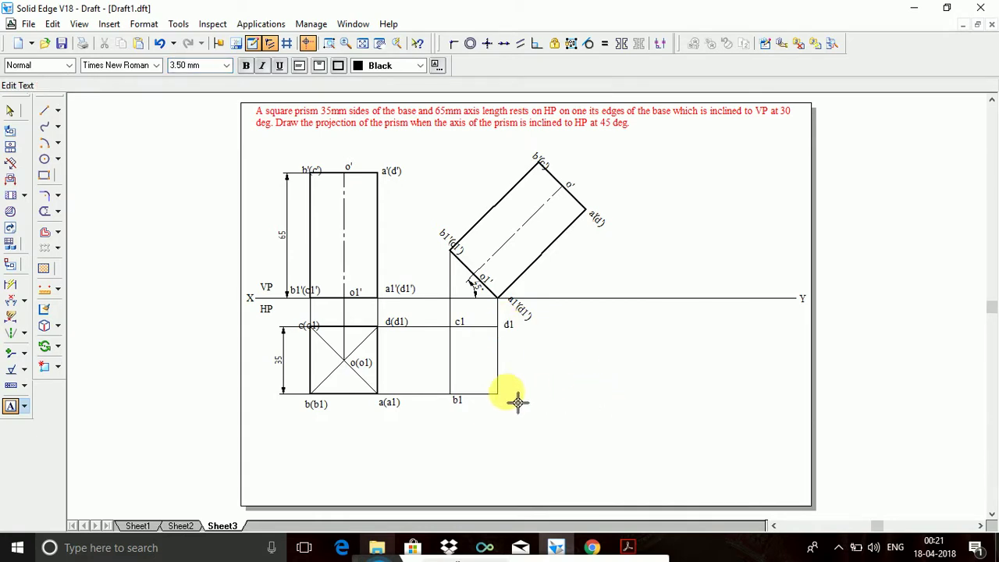
pyautogui.write('a')
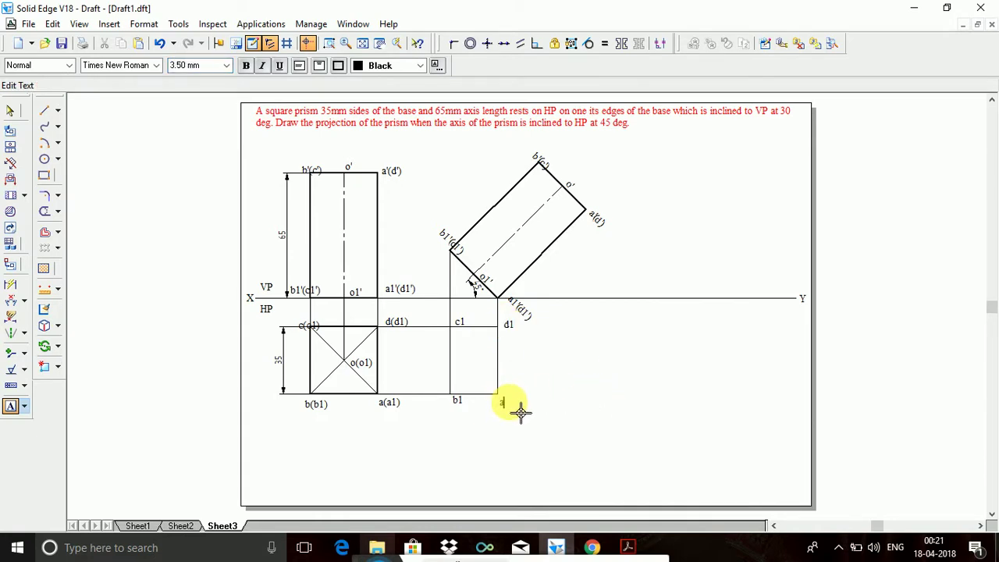
pyautogui.write('1')
# Step: Draw projection lines from o1' down and across to the square's centre, and label their intersection o1
pyautogui.click(45, 111)
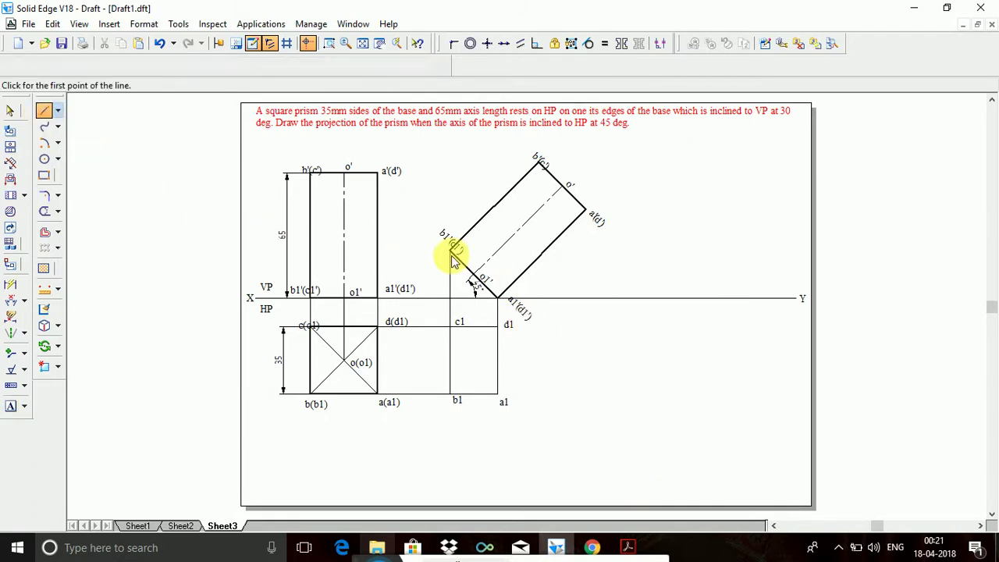
pyautogui.click(473, 279)
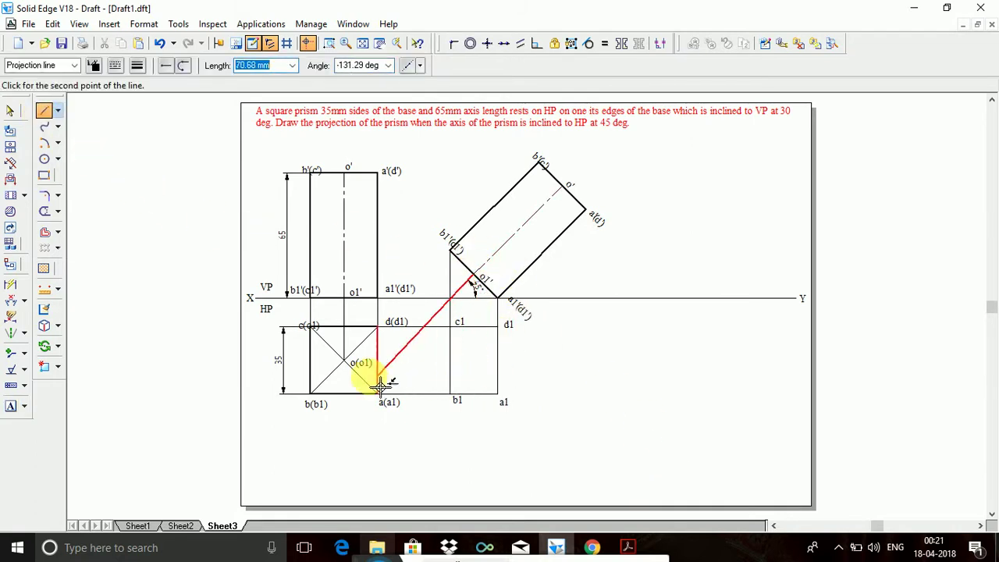
pyautogui.click(474, 361)
pyautogui.click(343, 361)
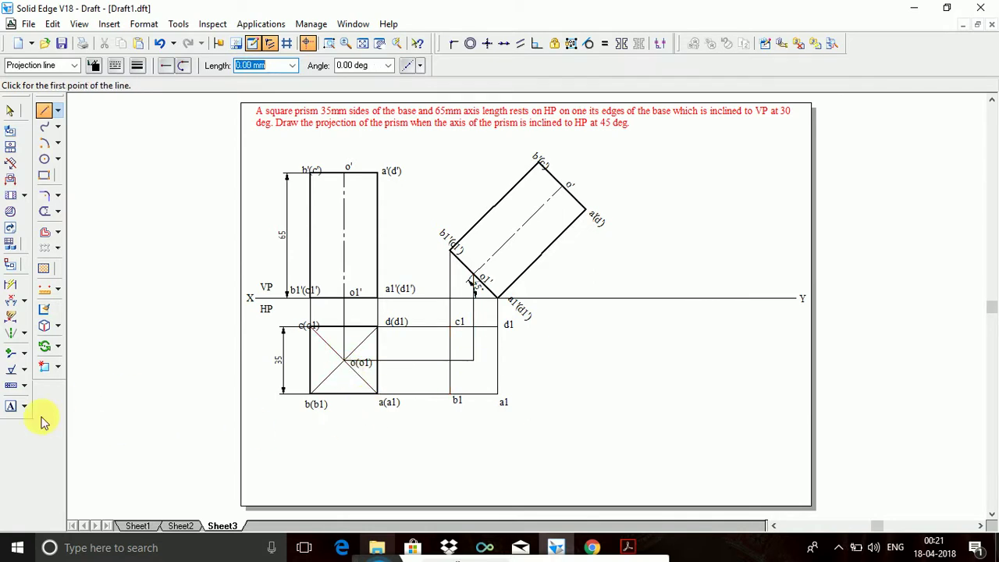
pyautogui.click(10, 408)
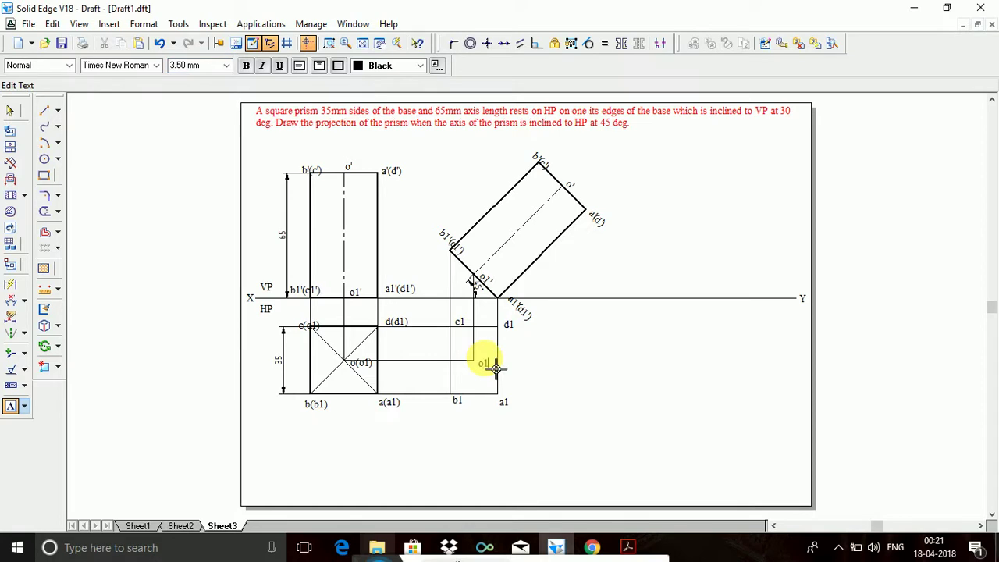
# Step: Draw projection lines from the tilted rectangle's corner b'(c') down to the lower horizontal and across to d1 and a1
pyautogui.click(44, 114)
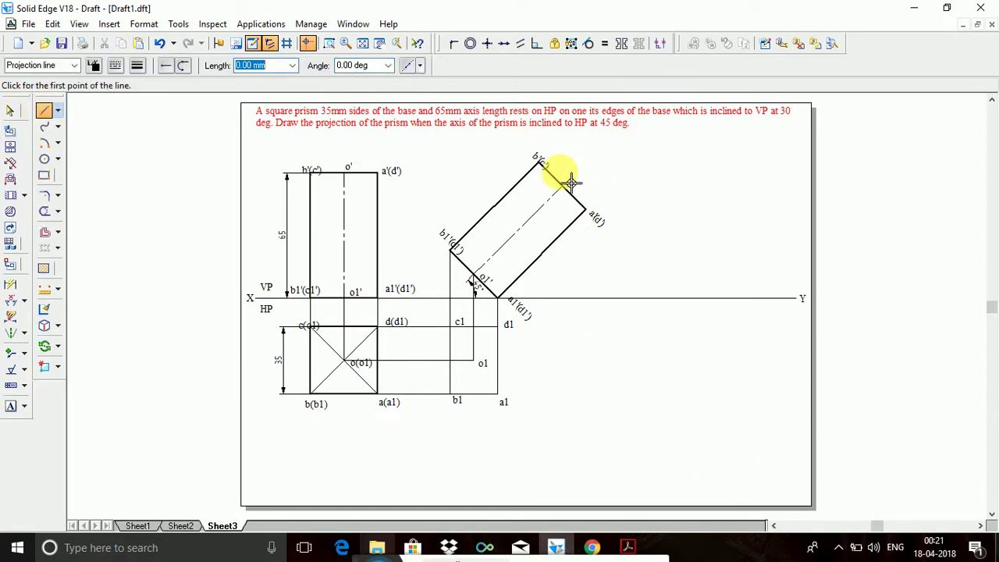
pyautogui.click(540, 162)
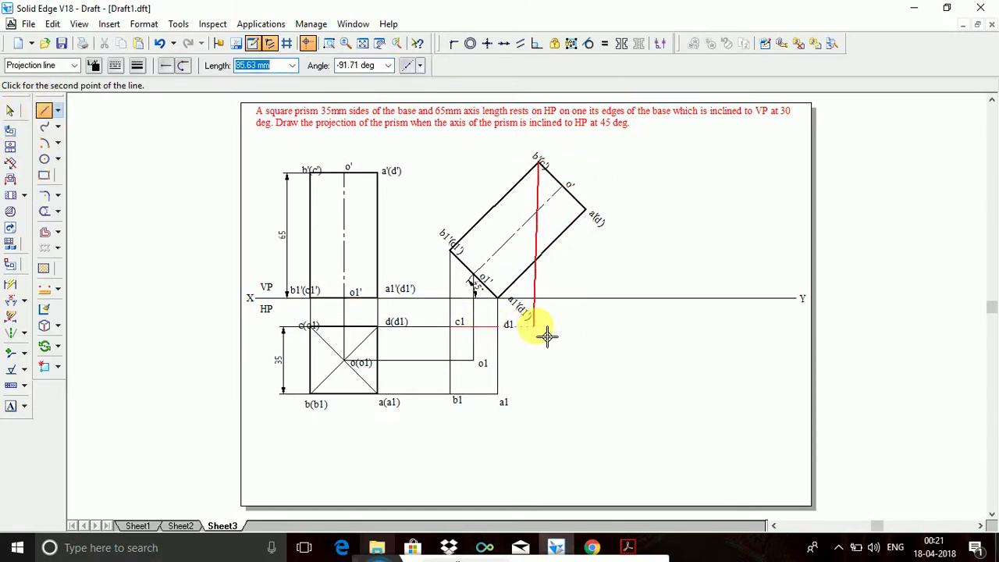
pyautogui.click(539, 327)
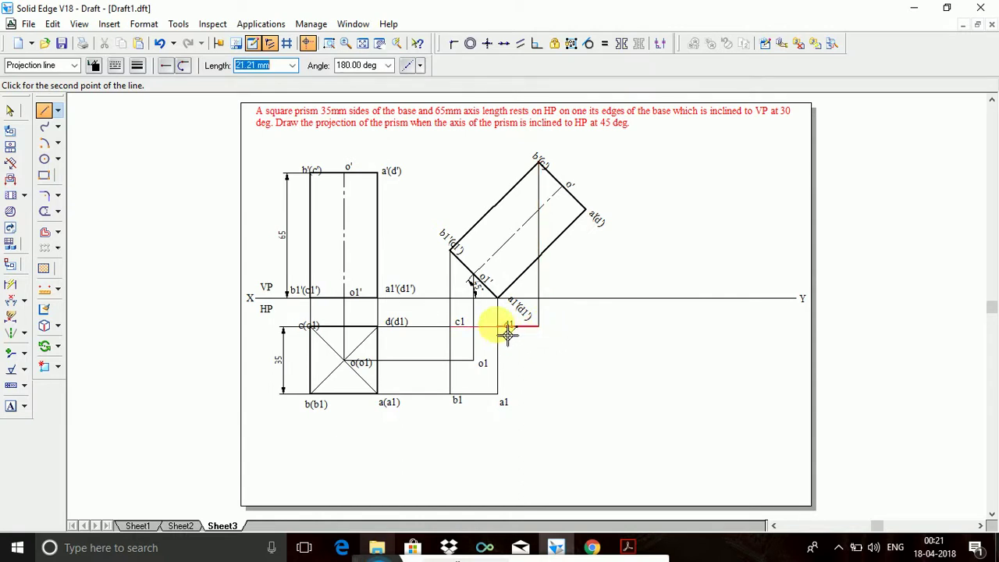
pyautogui.rightClick(551, 335)
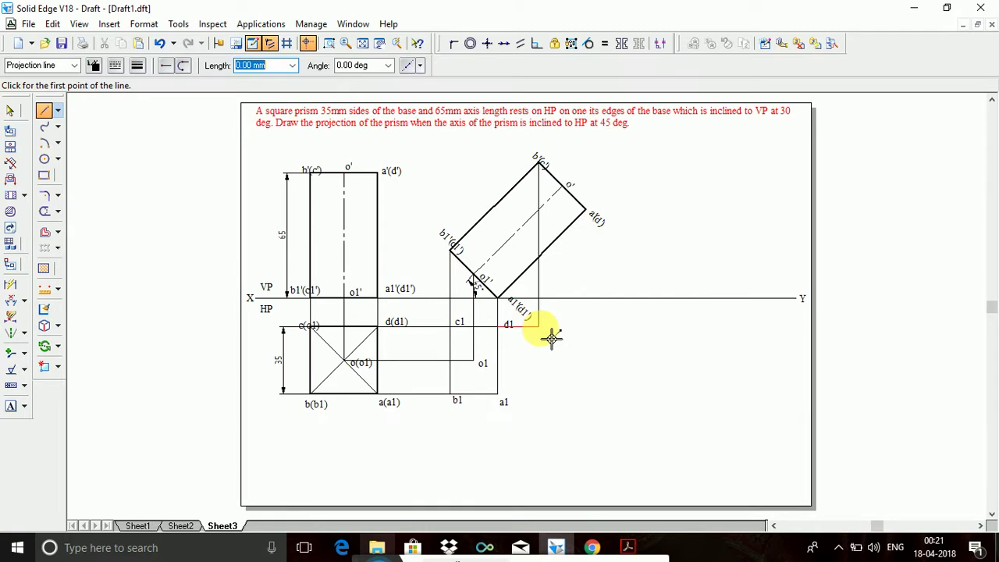
pyautogui.click(540, 328)
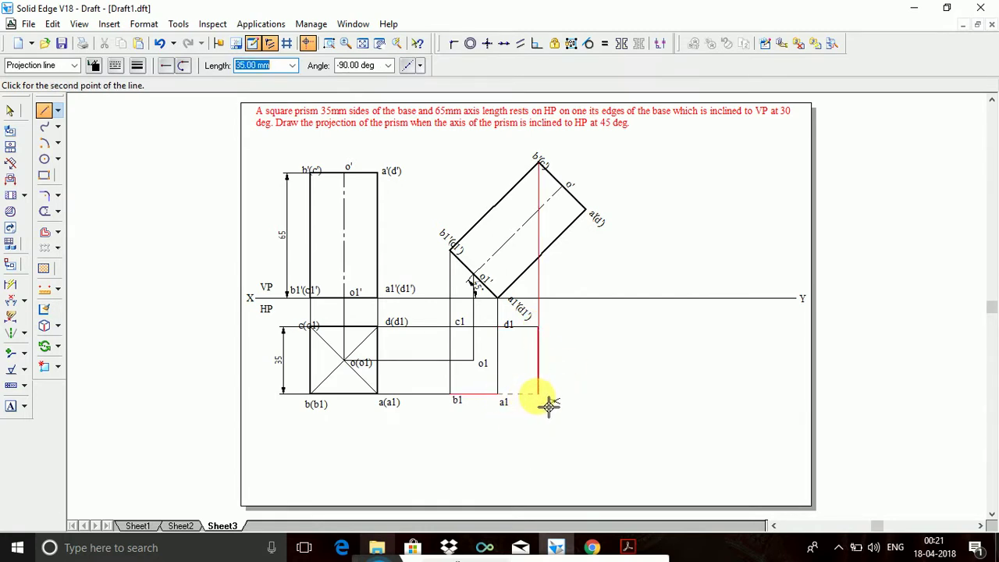
pyautogui.click(539, 394)
pyautogui.click(499, 394)
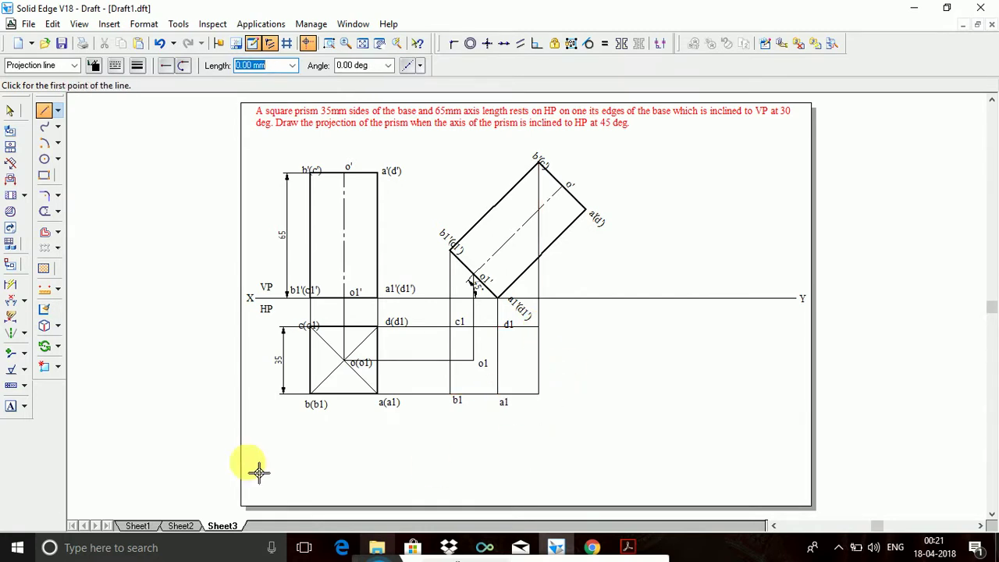
# Step: Label the intersections below b'(c') as c on the upper horizontal and b on the lower one
pyautogui.click(10, 406)
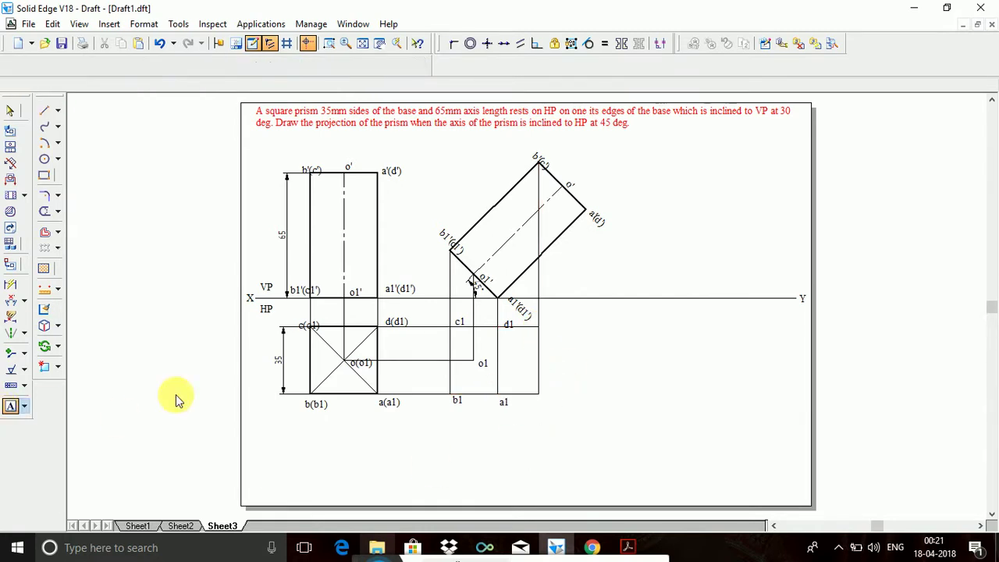
pyautogui.click(554, 326)
pyautogui.write('c')
pyautogui.click(553, 413)
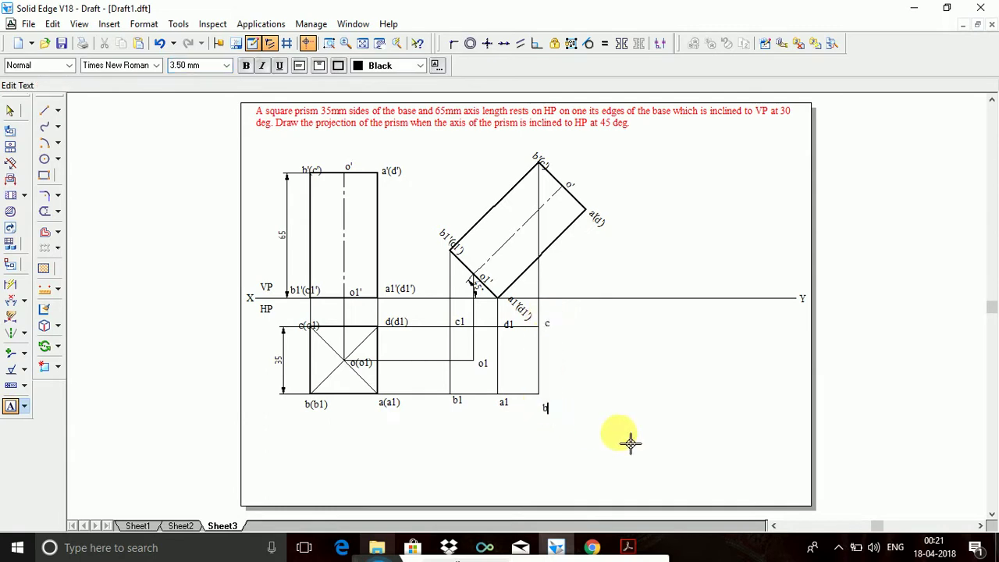
pyautogui.write('b')
# Step: Draw projection lines from the tilted rectangle's corner a'(d') down to the lower horizontal and across to c and b
pyautogui.click(44, 112)
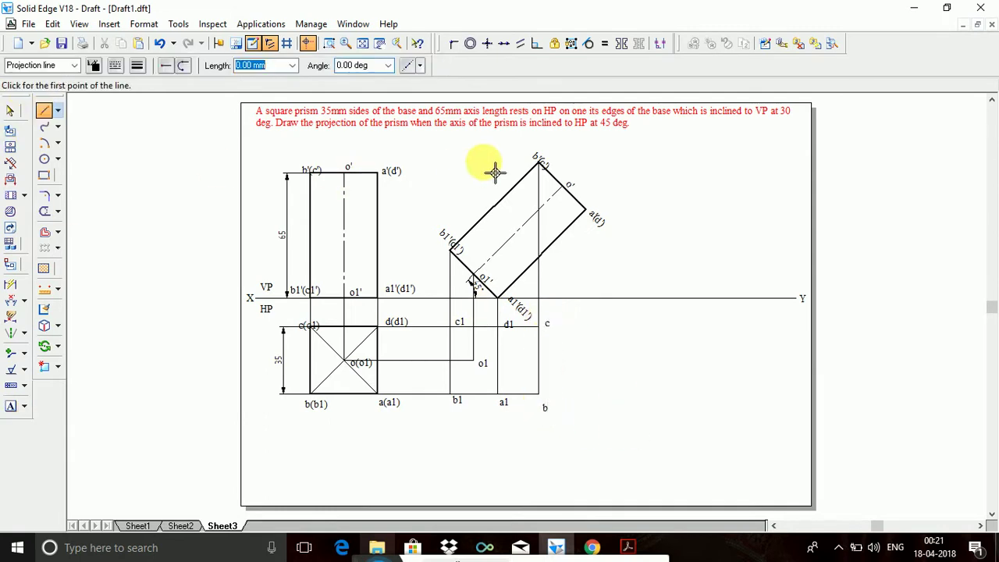
pyautogui.click(587, 210)
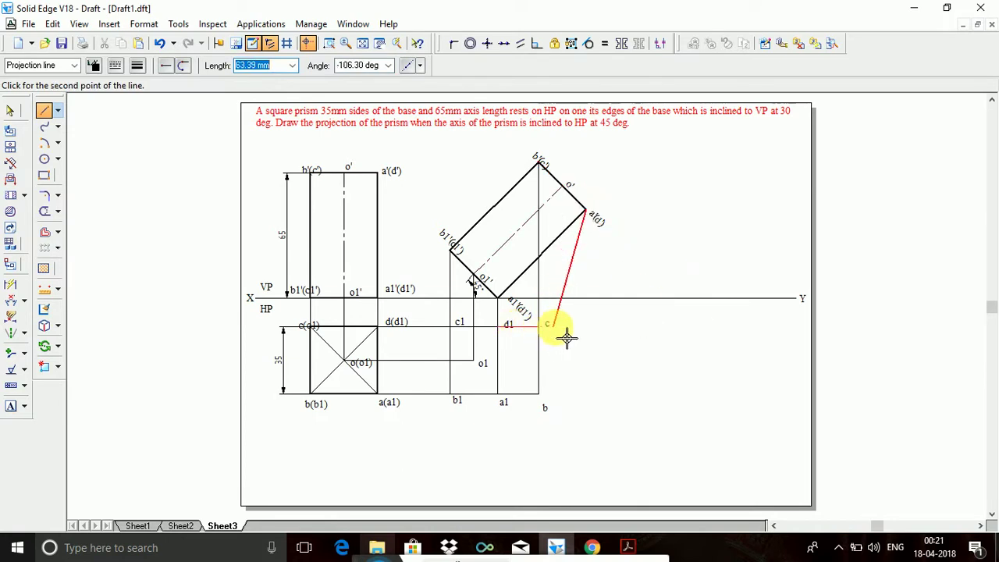
pyautogui.click(587, 326)
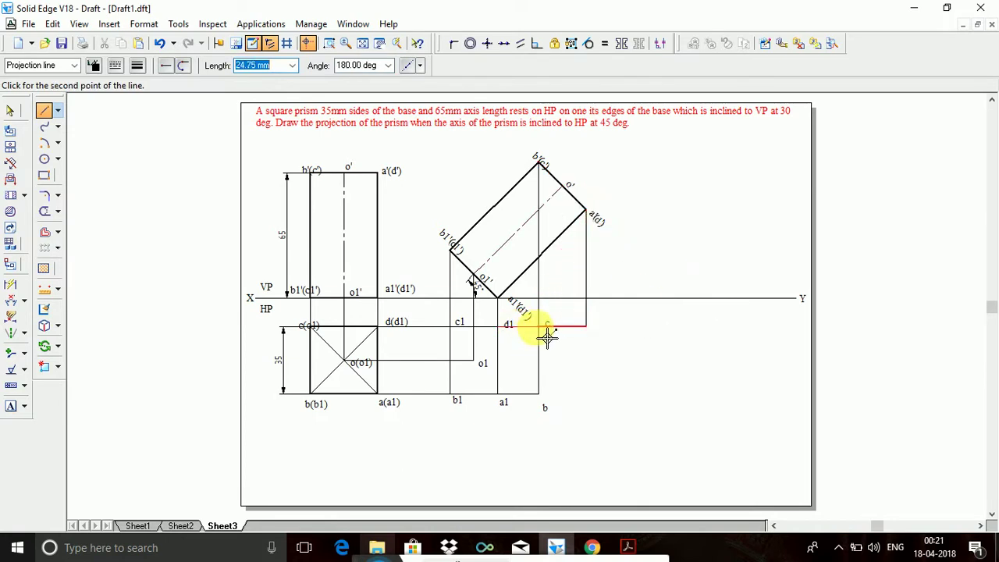
pyautogui.click(538, 326)
pyautogui.rightClick(562, 355)
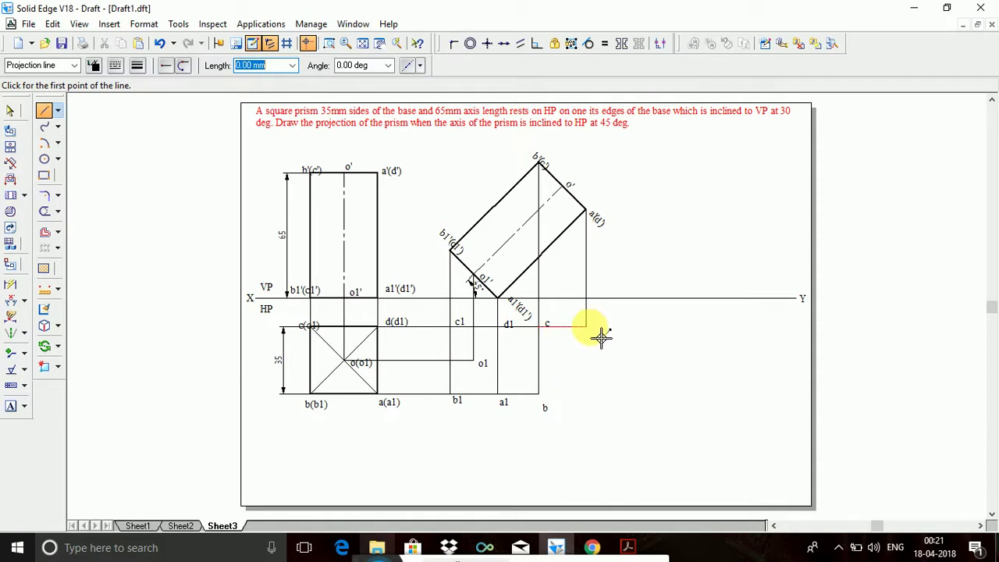
pyautogui.click(587, 327)
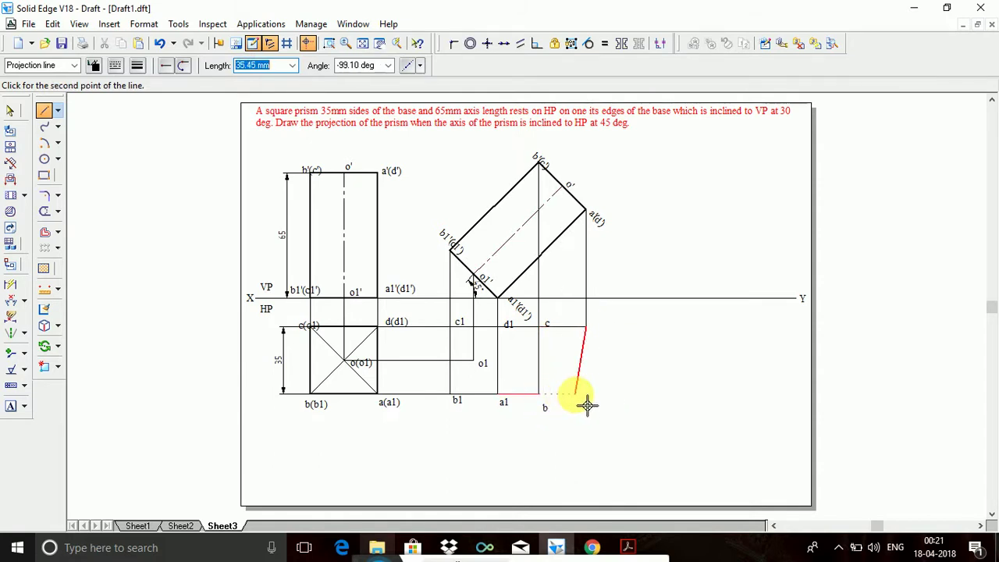
pyautogui.click(586, 393)
pyautogui.click(539, 393)
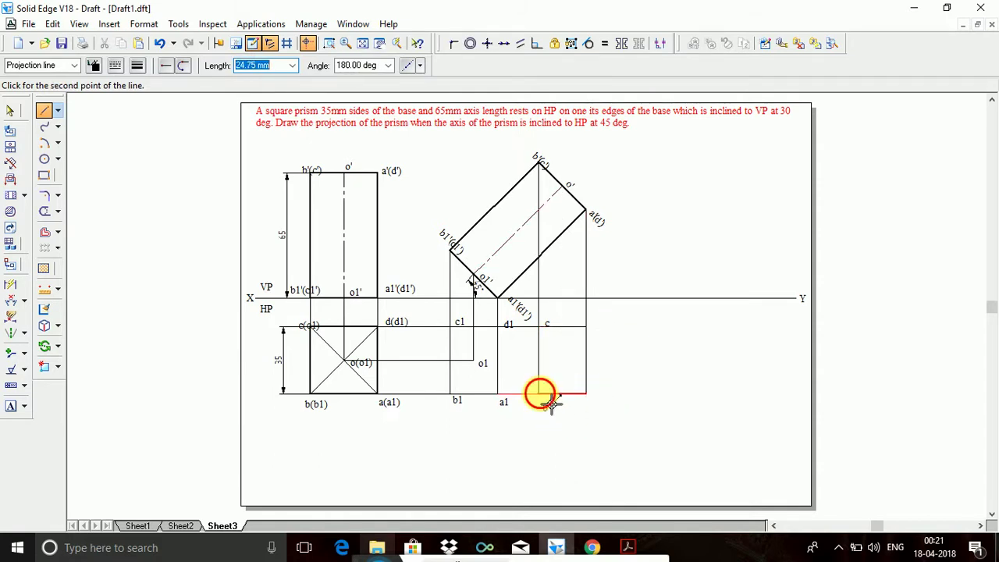
pyautogui.rightClick(538, 393)
# Step: Label the intersections below a'(d') as d on the upper horizontal and a on the lower one
pyautogui.click(10, 408)
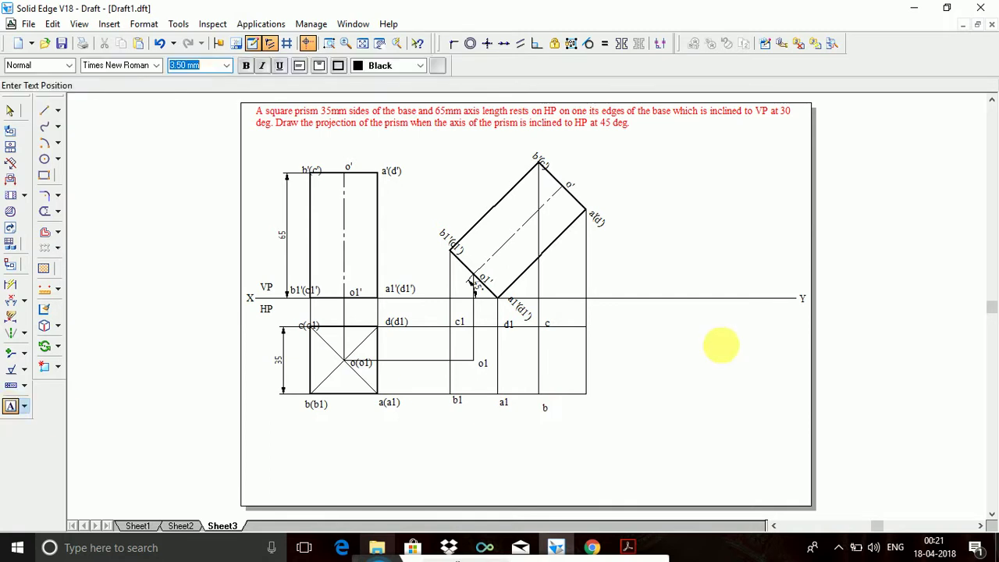
pyautogui.click(600, 326)
pyautogui.write('d')
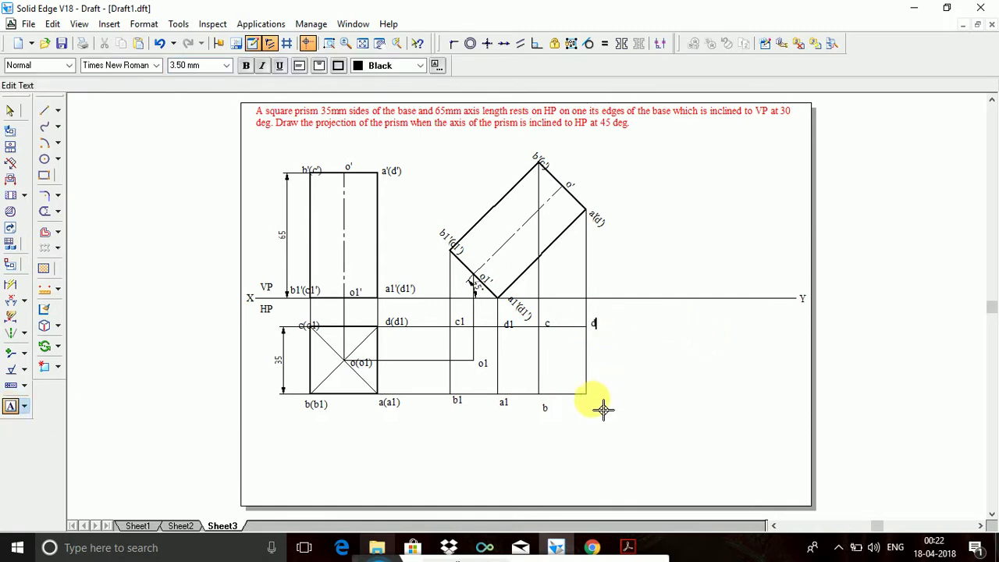
pyautogui.click(604, 408)
pyautogui.write('a')
# Step: Draw projection lines from o' down and across to o1, and label their intersection o
pyautogui.click(44, 110)
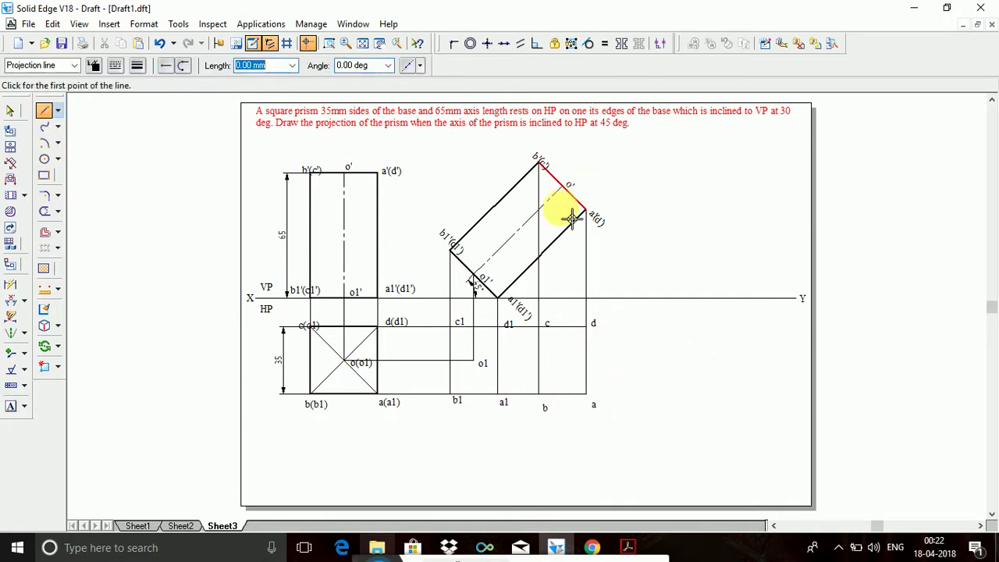
pyautogui.click(562, 188)
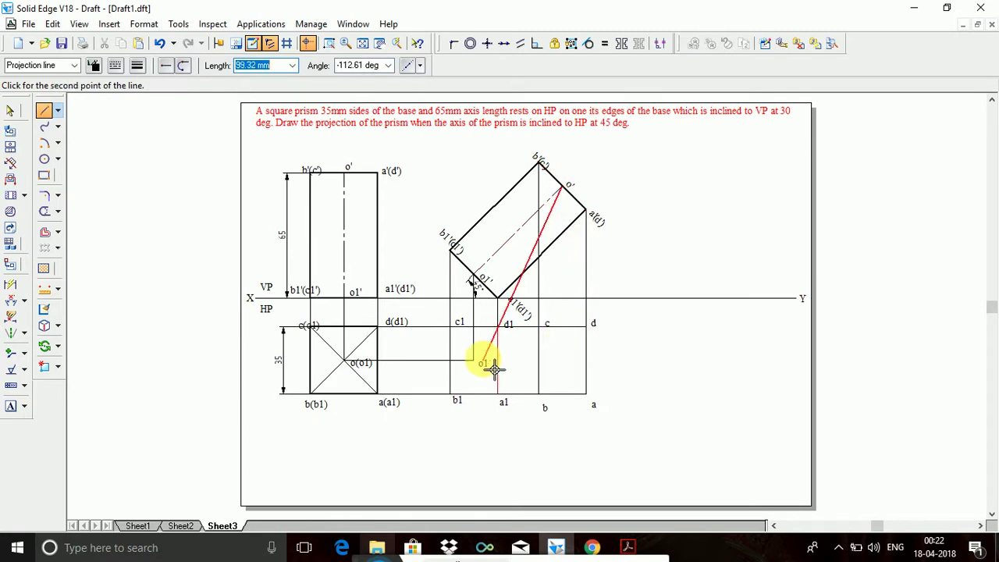
pyautogui.click(562, 360)
pyautogui.click(473, 360)
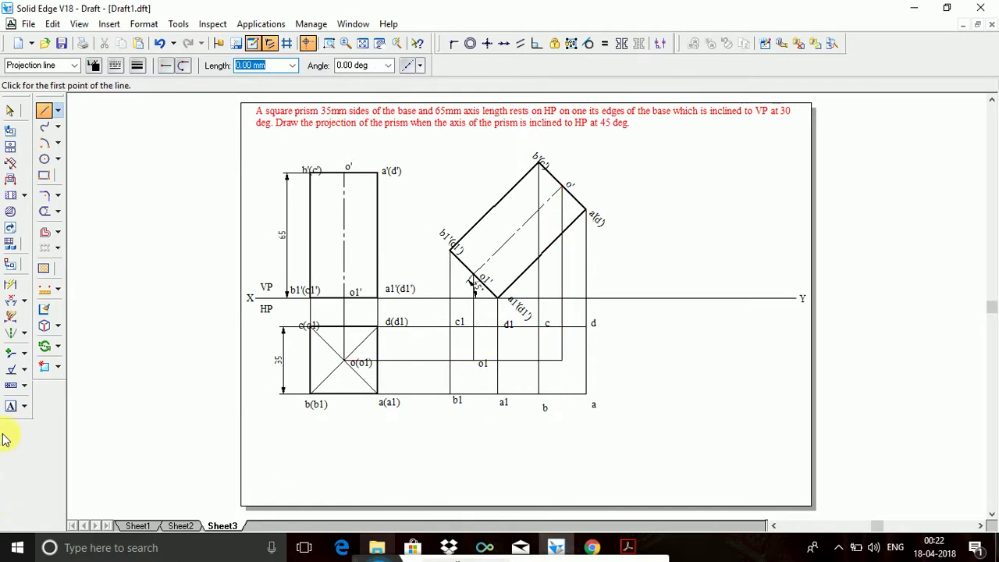
pyautogui.click(10, 406)
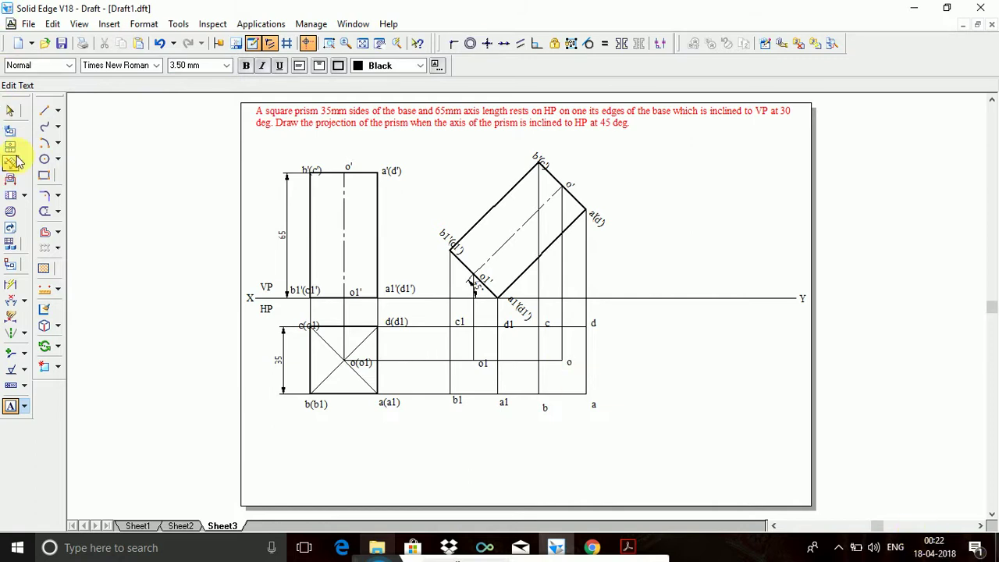
# Step: Outline the second top view through b1, a, d and c1 in the Vissible line style, and draw edge c-b in the same style
pyautogui.click(40, 117)
pyautogui.click(73, 65)
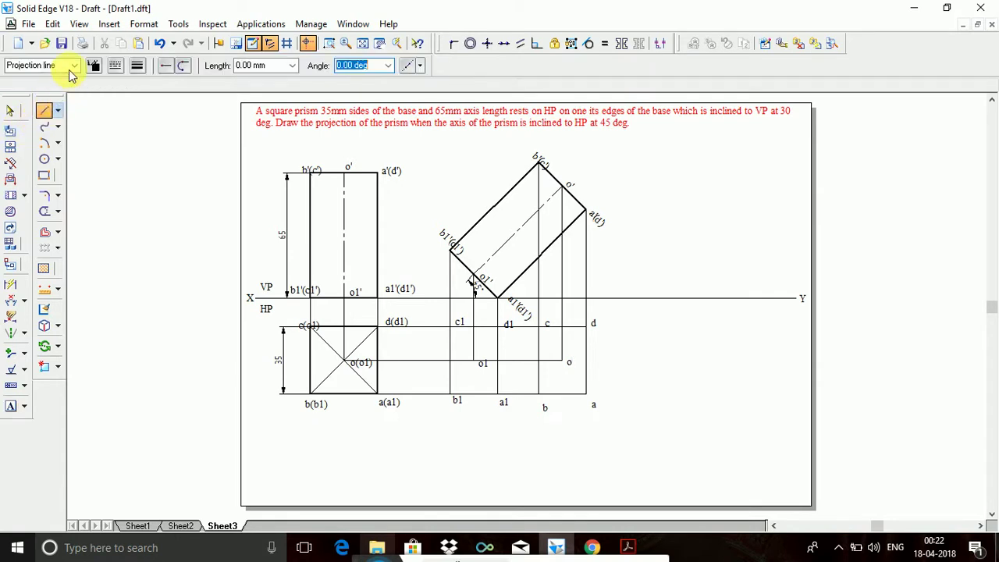
pyautogui.click(26, 203)
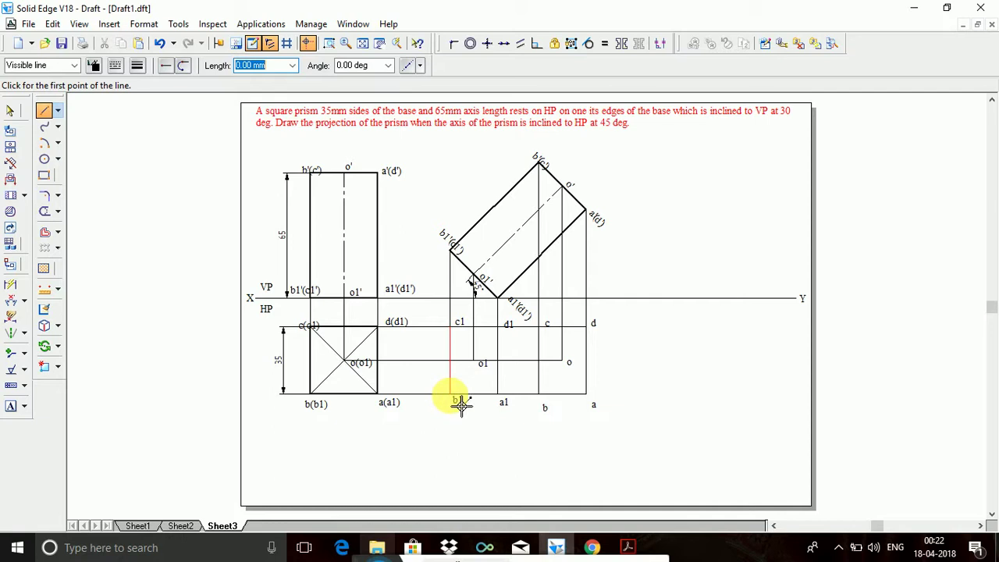
pyautogui.click(451, 393)
pyautogui.click(586, 393)
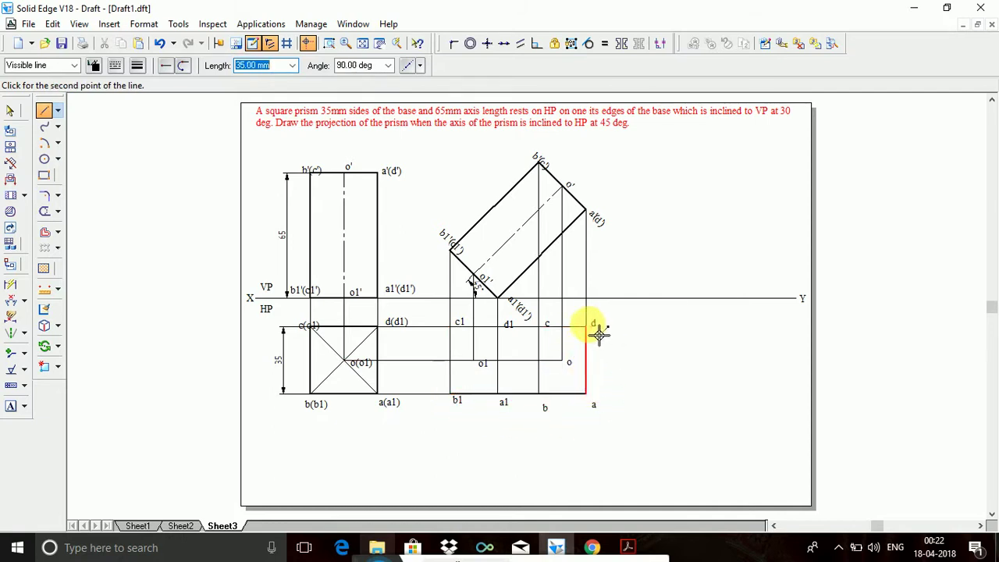
pyautogui.click(585, 326)
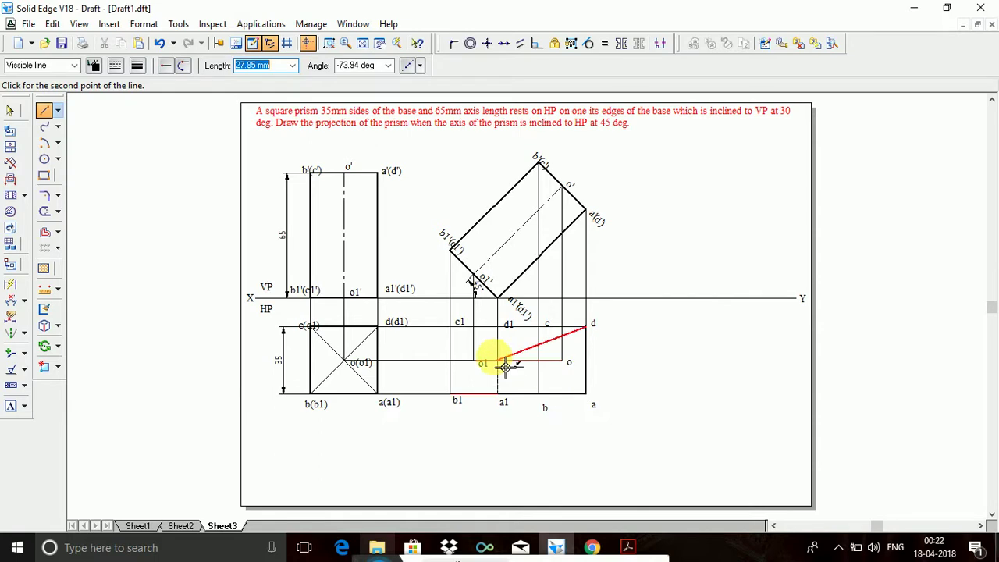
pyautogui.click(451, 326)
pyautogui.click(465, 400)
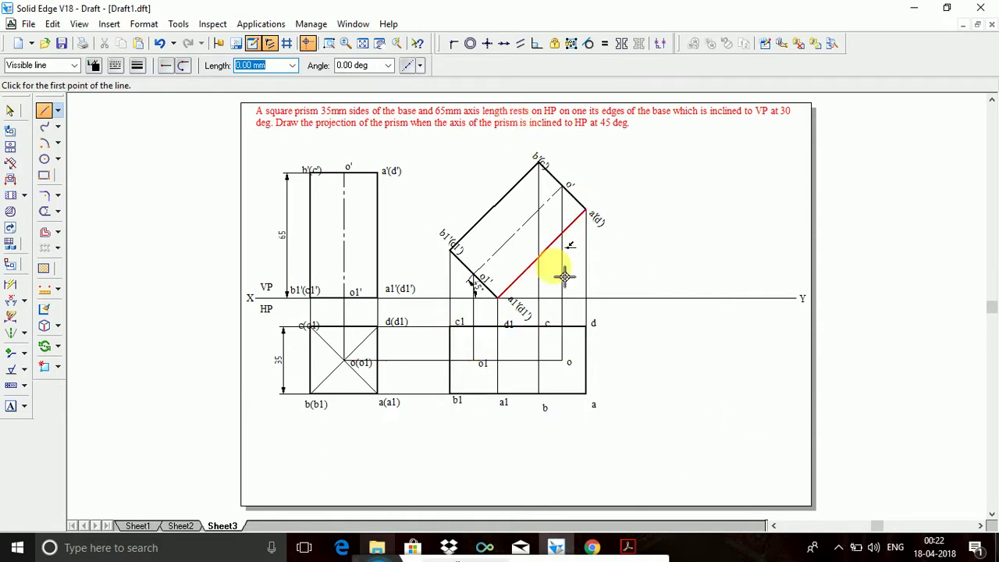
pyautogui.click(551, 334)
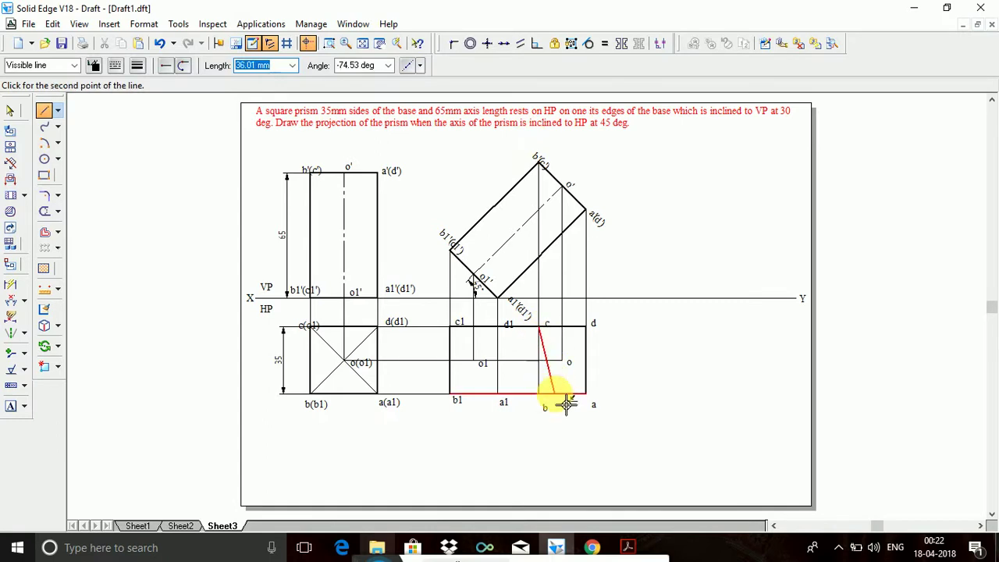
pyautogui.click(551, 405)
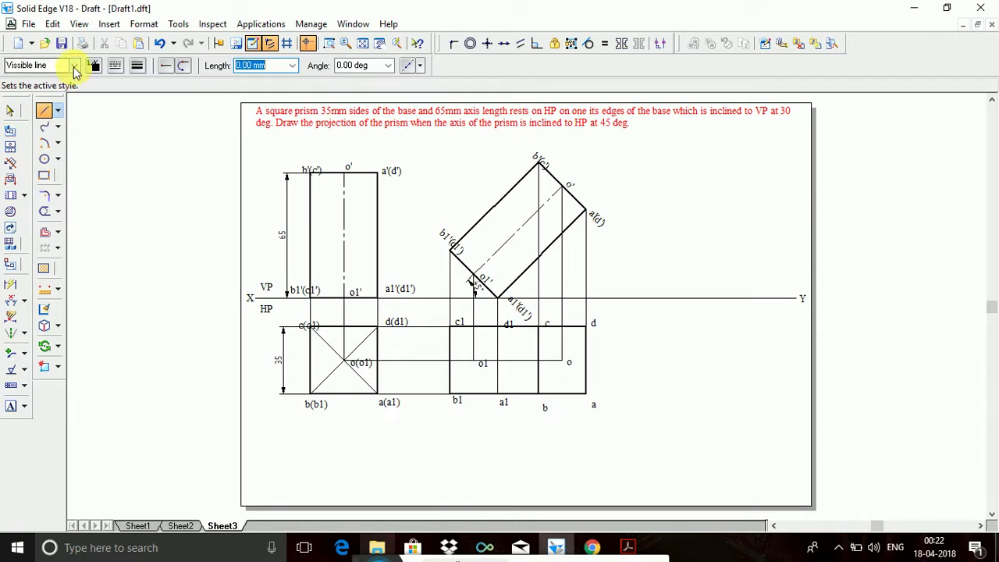
# Step: Draw the concealed edge between d1 and a1 in the second top view using the Hidden line style
pyautogui.click(74, 65)
pyautogui.click(64, 114)
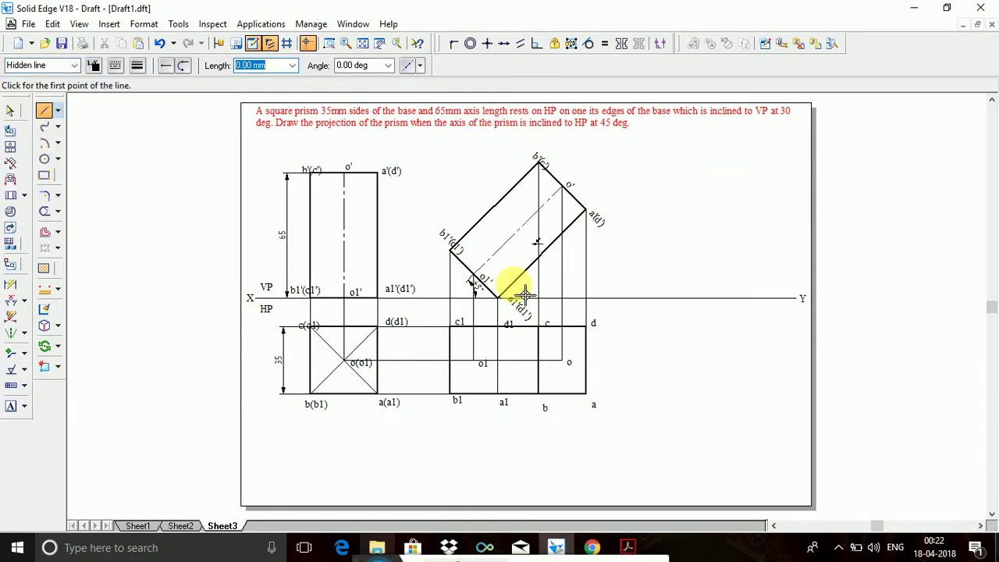
pyautogui.click(497, 393)
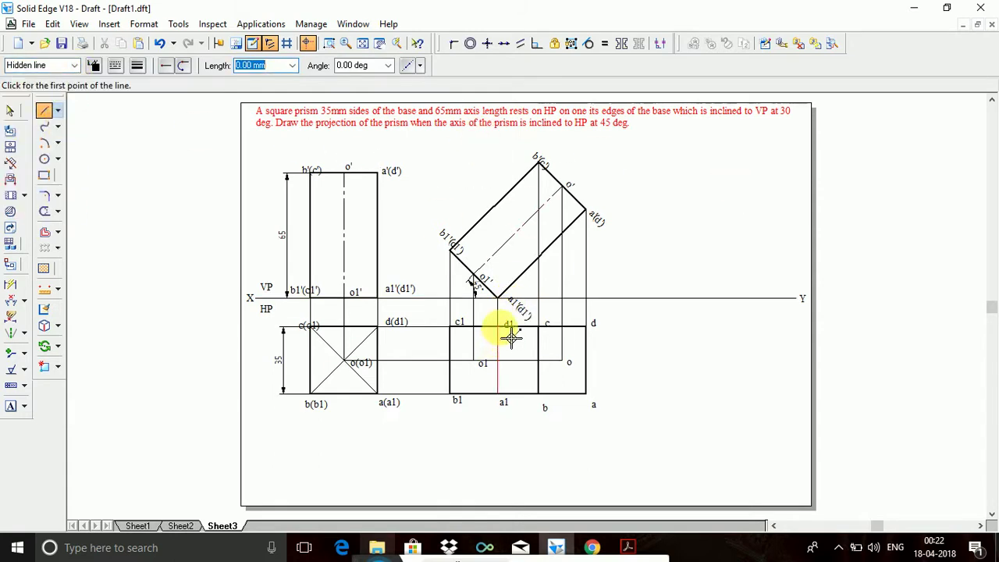
pyautogui.click(499, 326)
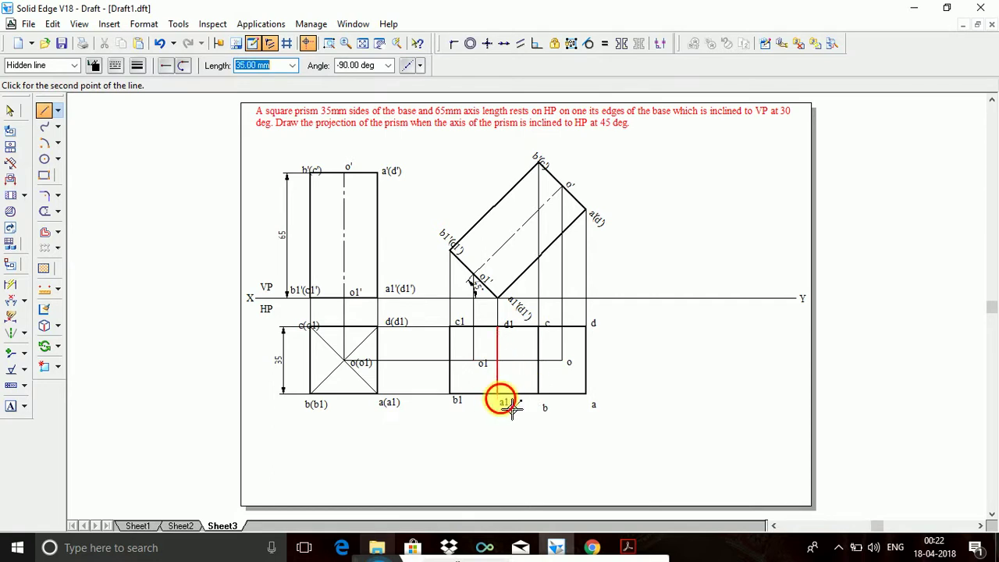
pyautogui.click(511, 412)
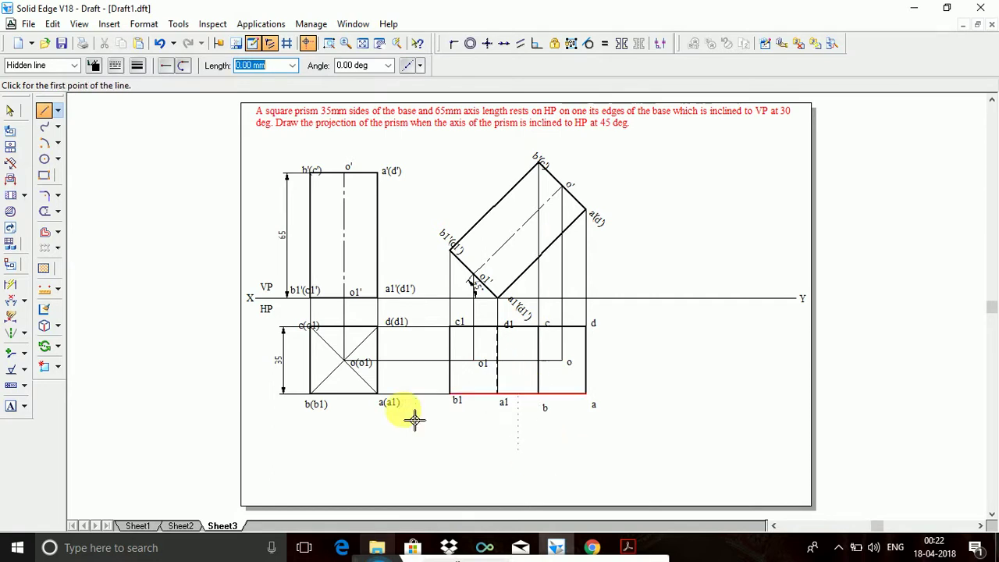
# Step: Trim the projection line between o1 and o in the second top view and draw the axis there in the Center style
pyautogui.click(45, 213)
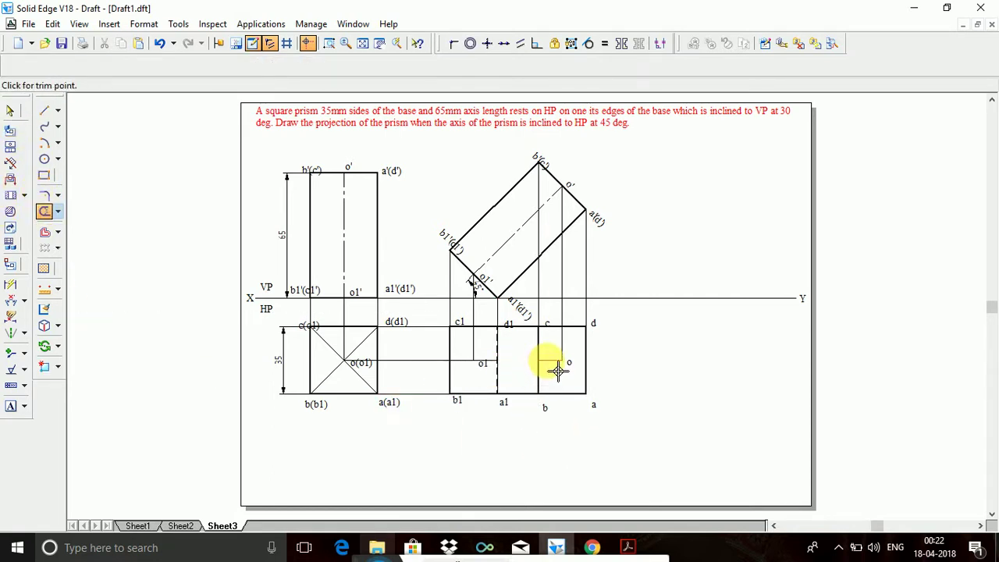
pyautogui.click(487, 360)
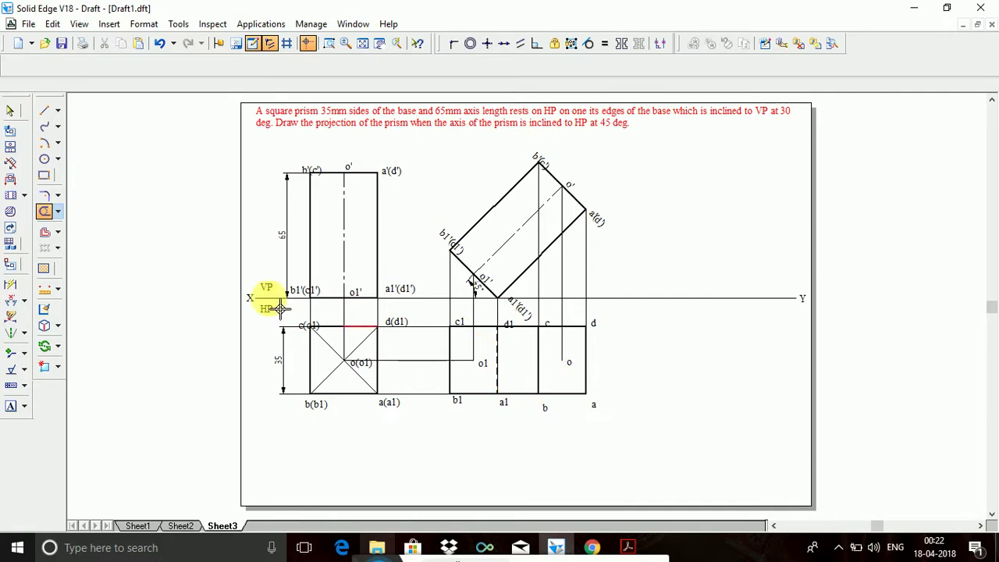
pyautogui.click(45, 110)
pyautogui.click(75, 65)
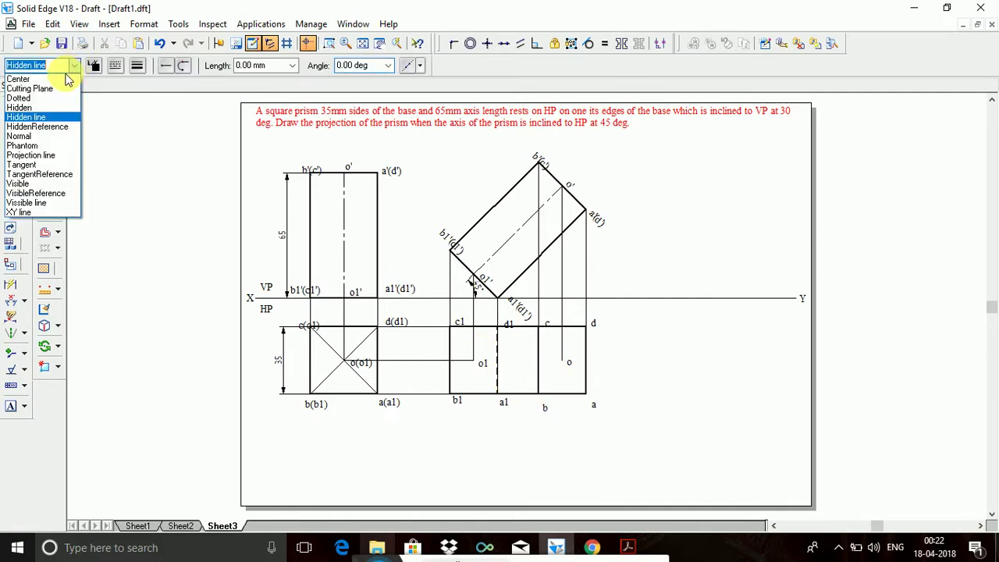
pyautogui.click(68, 79)
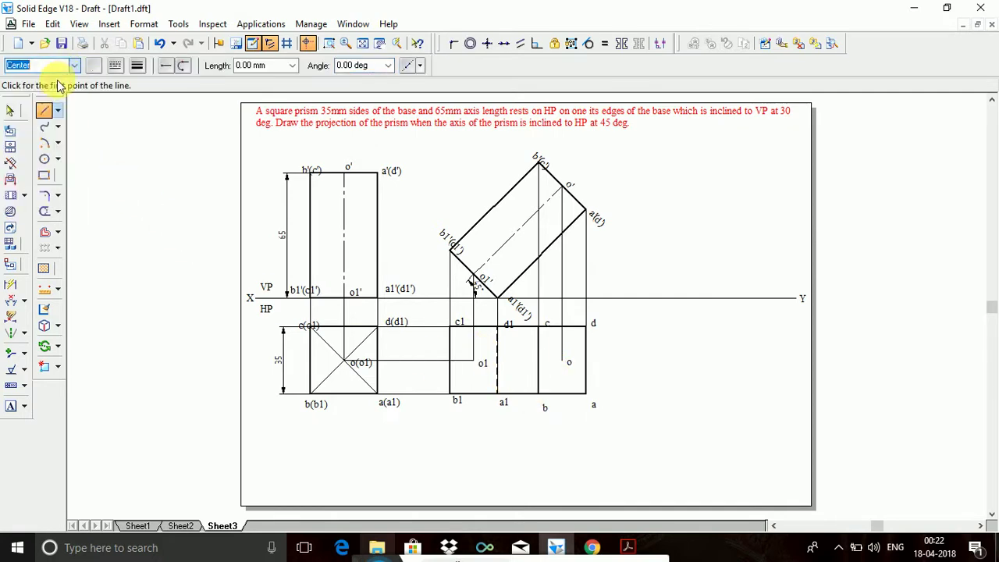
pyautogui.click(475, 361)
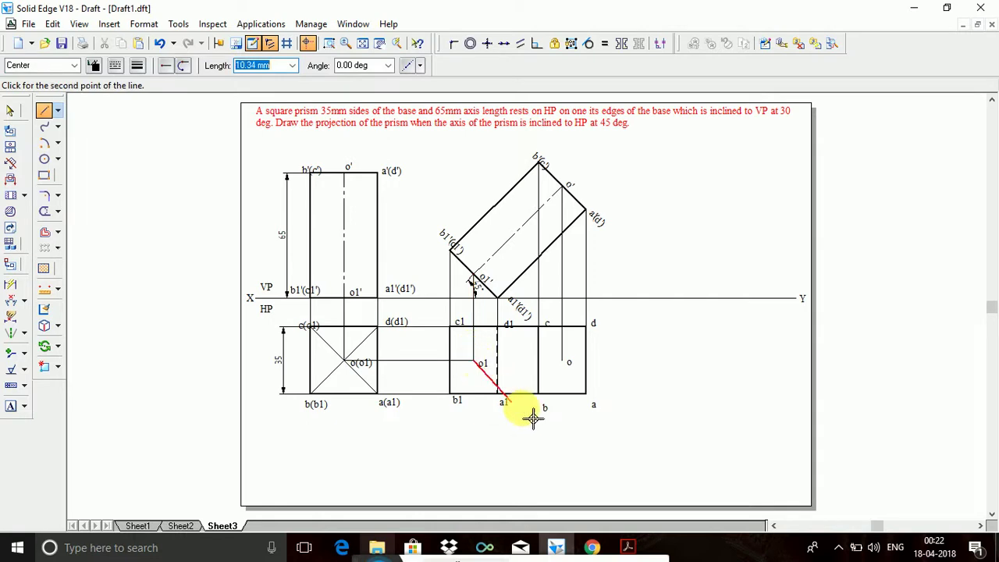
pyautogui.click(573, 367)
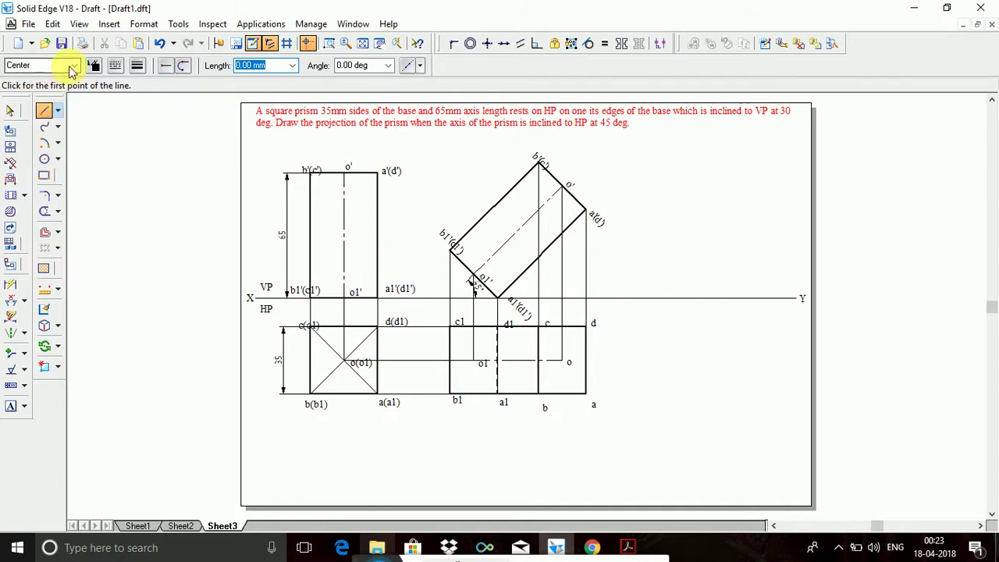
pyautogui.click(75, 65)
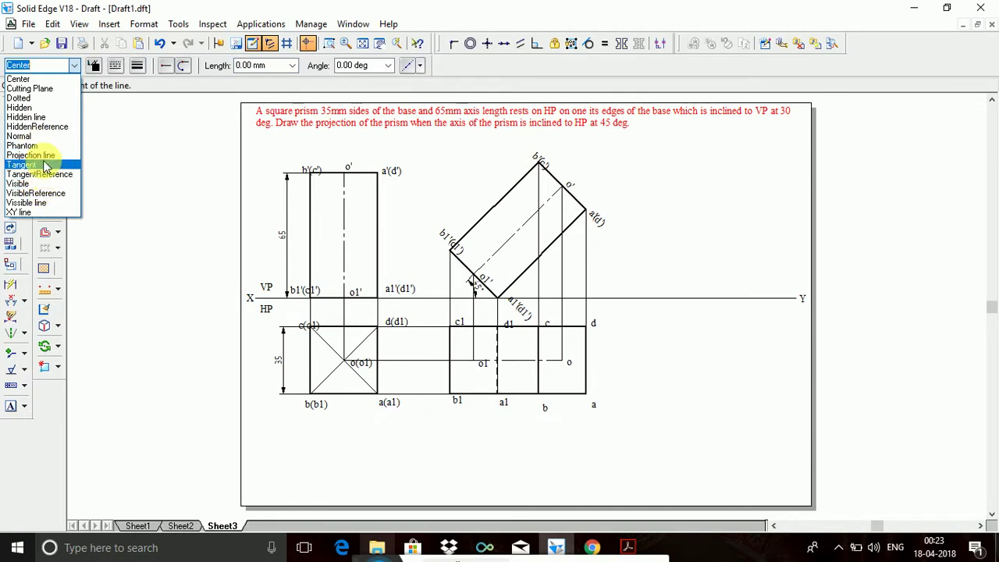
pyautogui.click(31, 155)
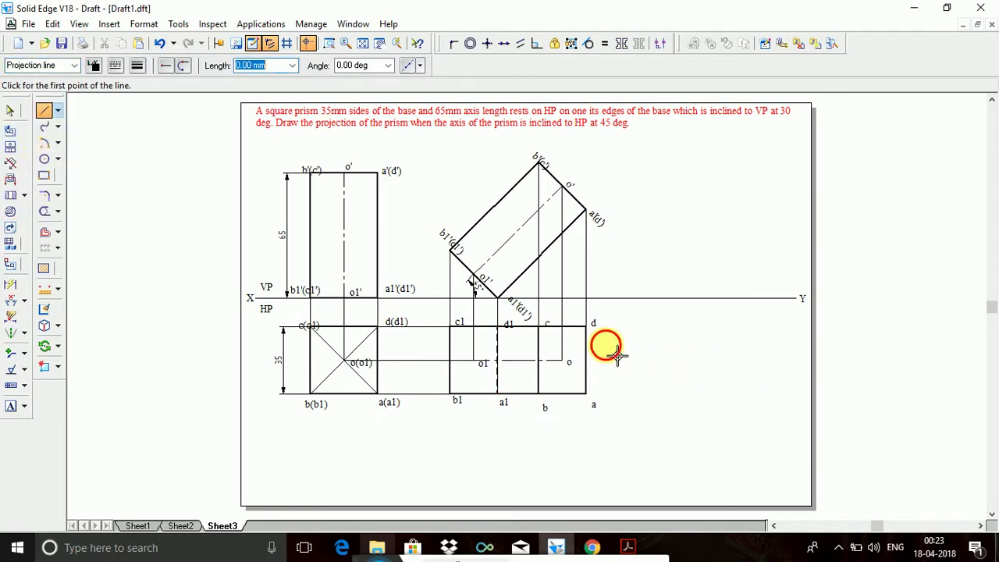
pyautogui.click(606, 344)
pyautogui.click(796, 340)
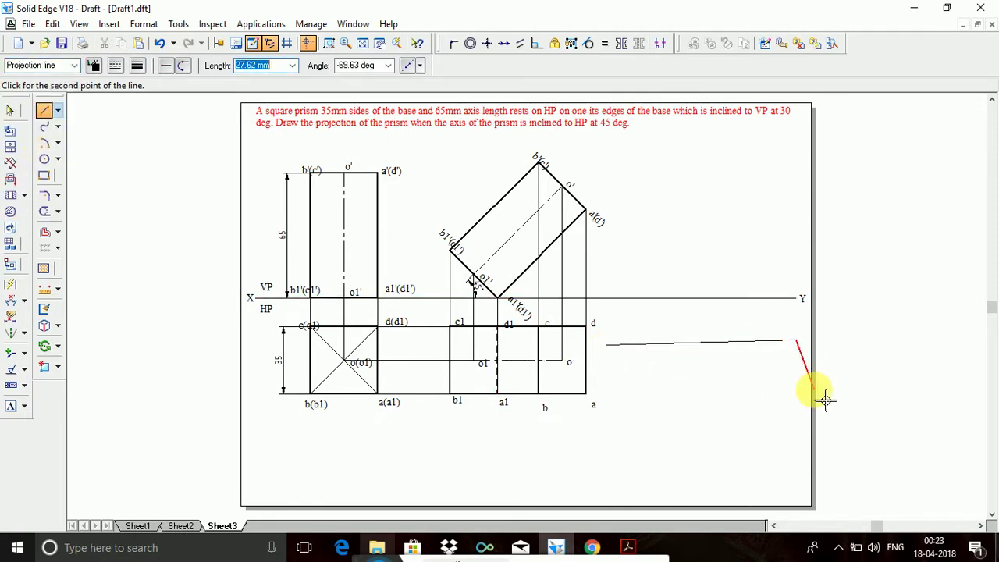
pyautogui.press('Escape')
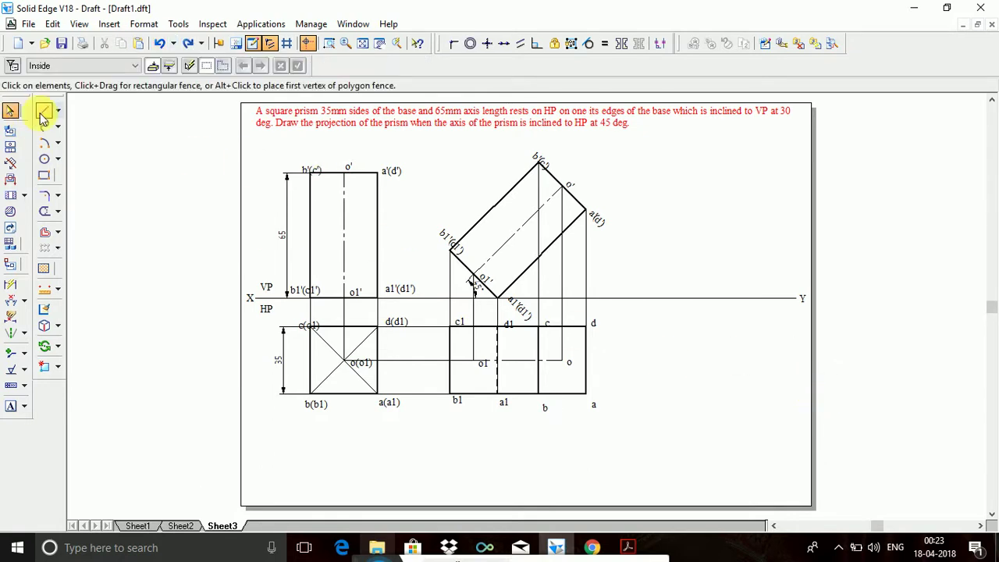
# Step: Draw a horizontal Projection line beyond the second top view below XY, and another sloping down about 31 degrees from its start point
pyautogui.click(43, 114)
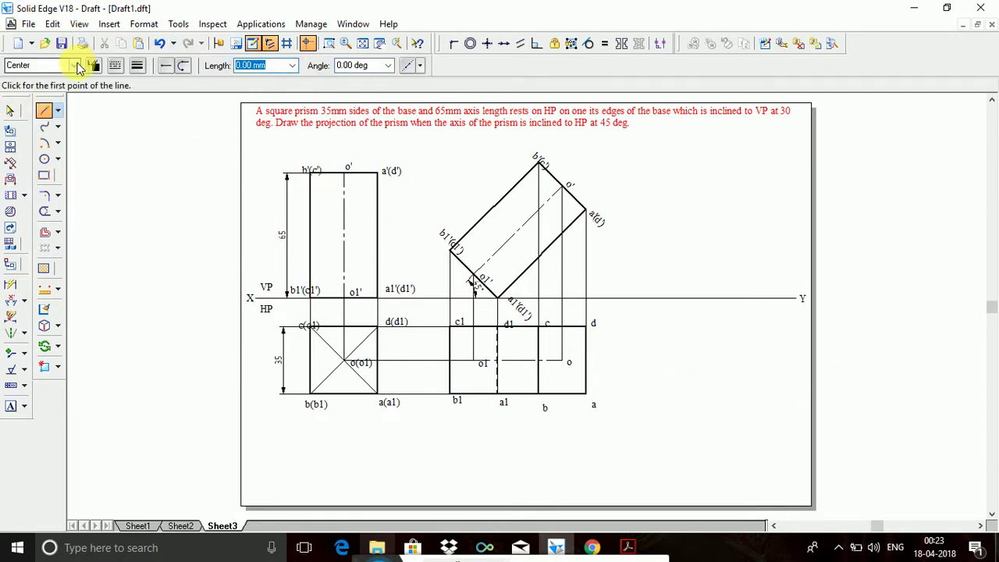
pyautogui.click(77, 67)
pyautogui.click(31, 145)
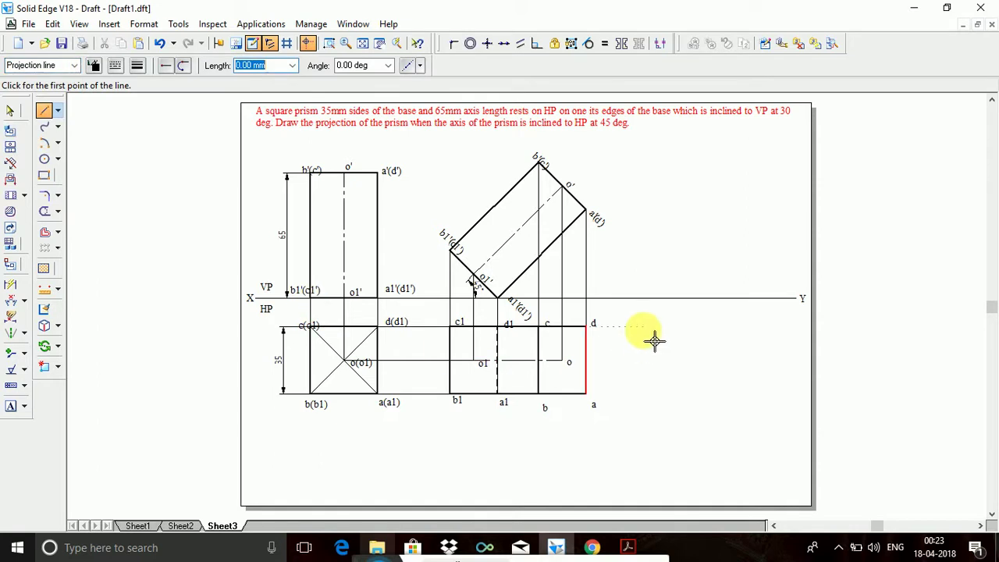
pyautogui.click(611, 339)
pyautogui.click(802, 340)
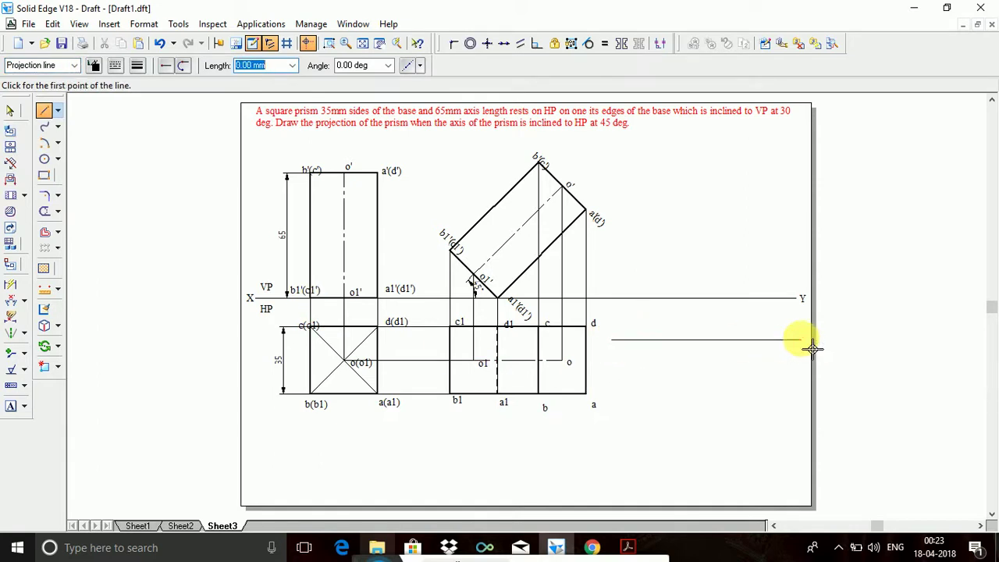
pyautogui.click(611, 340)
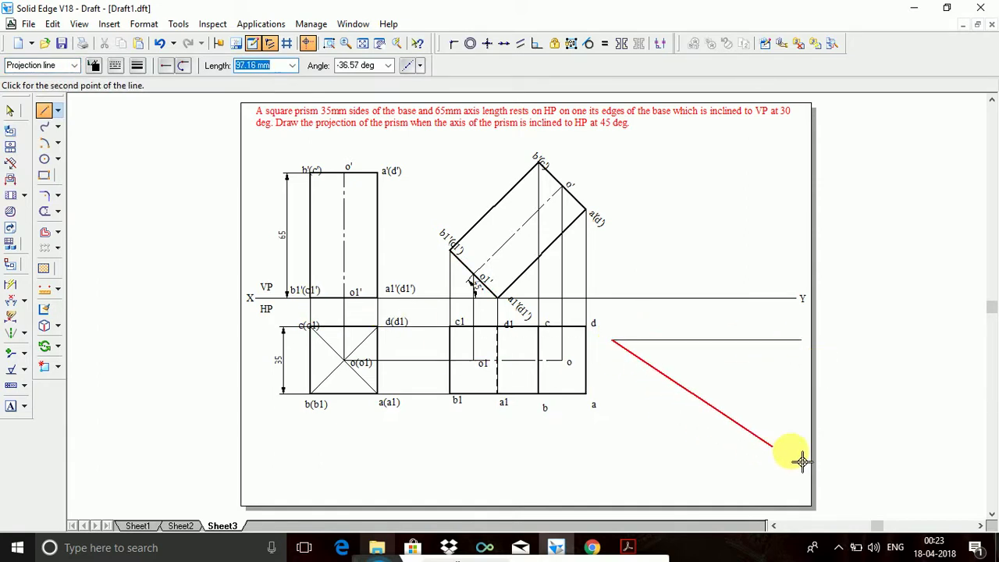
pyautogui.click(809, 462)
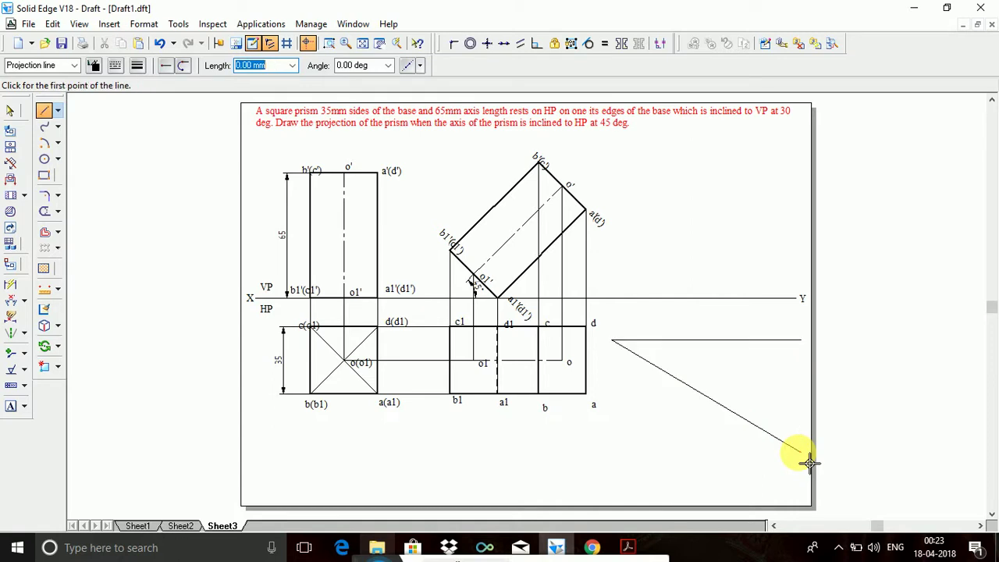
# Step: Dimension the angle between the horizontal line and the sloping line and set it to 30 degrees
pyautogui.click(10, 300)
pyautogui.click(648, 368)
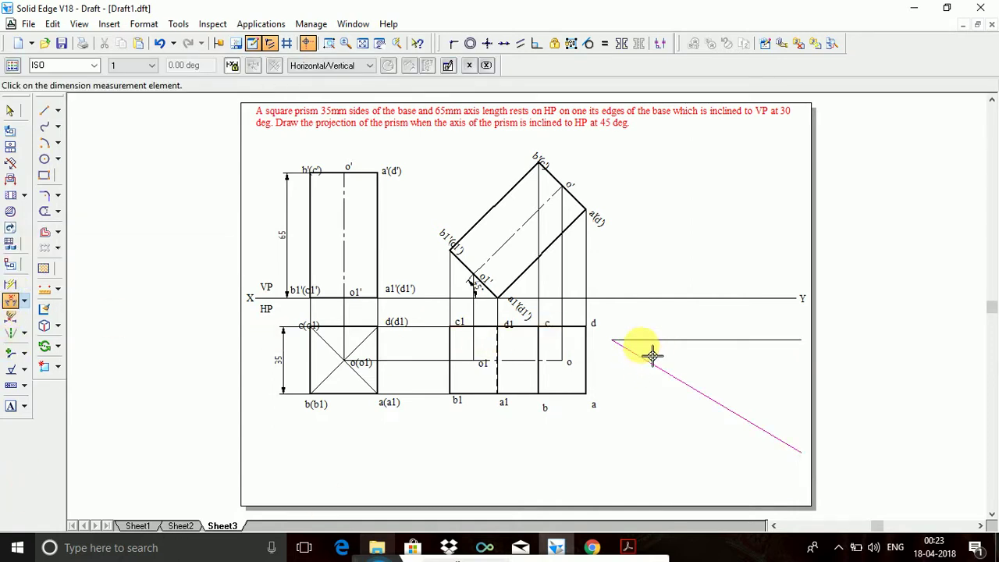
pyautogui.click(653, 340)
pyautogui.click(671, 363)
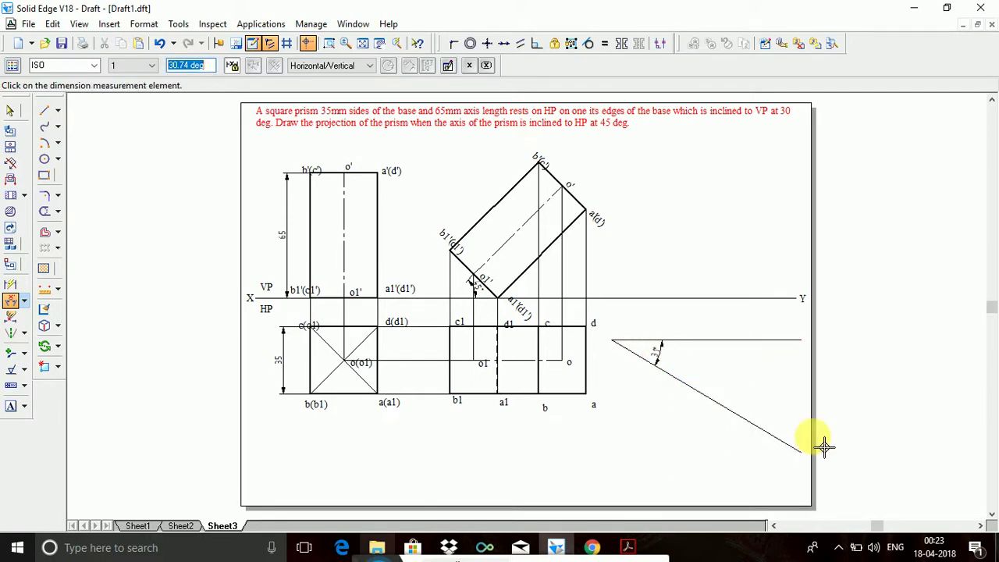
pyautogui.write('30')
pyautogui.press('Return')
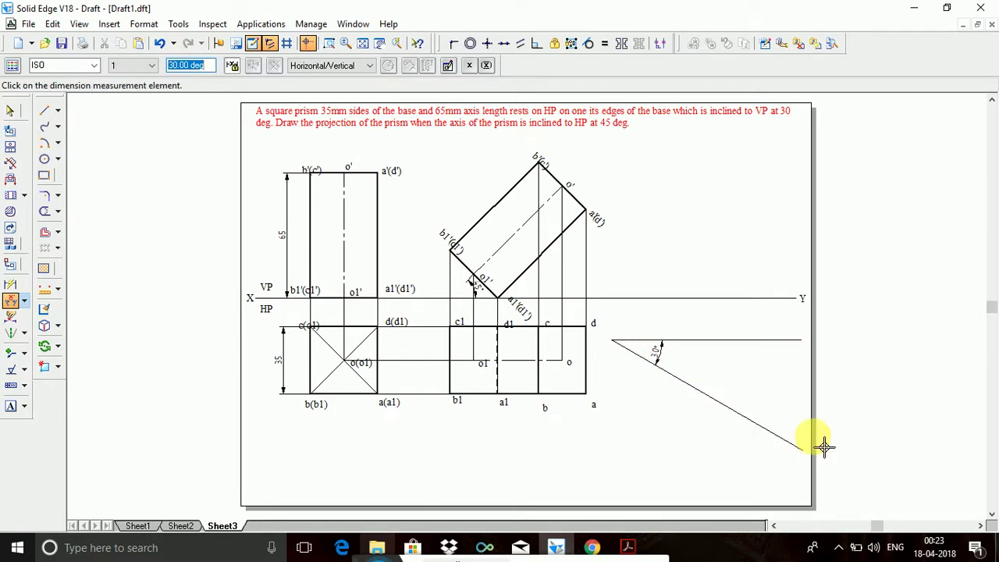
# Step: Copy the second top view with its labels, placing corner d1 of the copy on the 30-degree line
pyautogui.click(9, 112)
pyautogui.moveTo(618, 425); pyautogui.dragTo(427, 309)
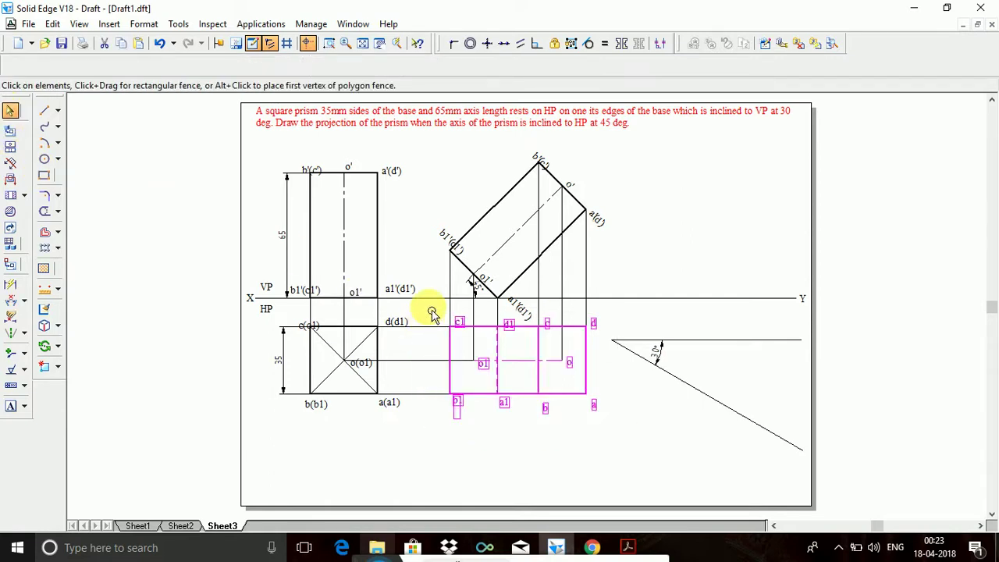
pyautogui.click(58, 346)
pyautogui.click(98, 348)
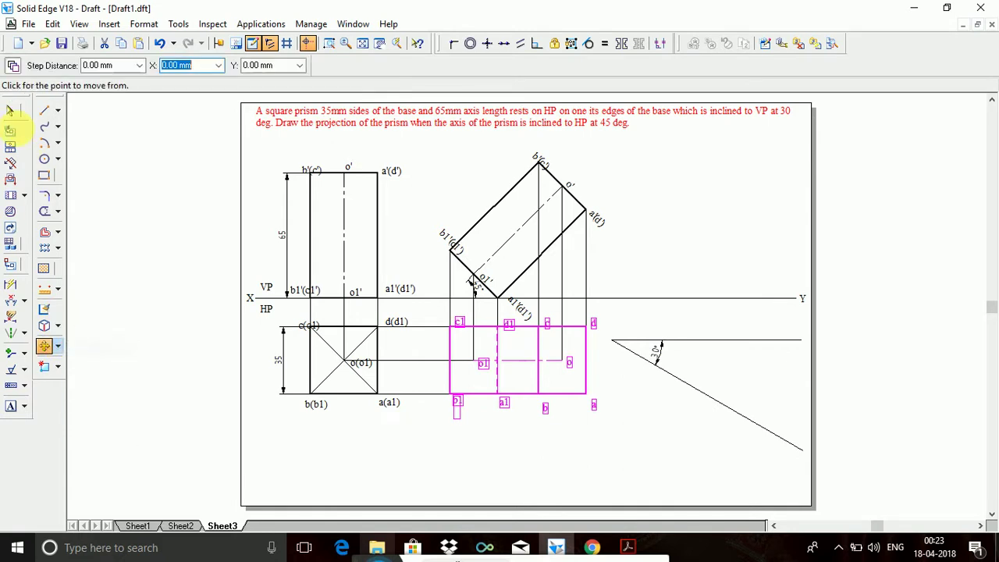
pyautogui.click(508, 334)
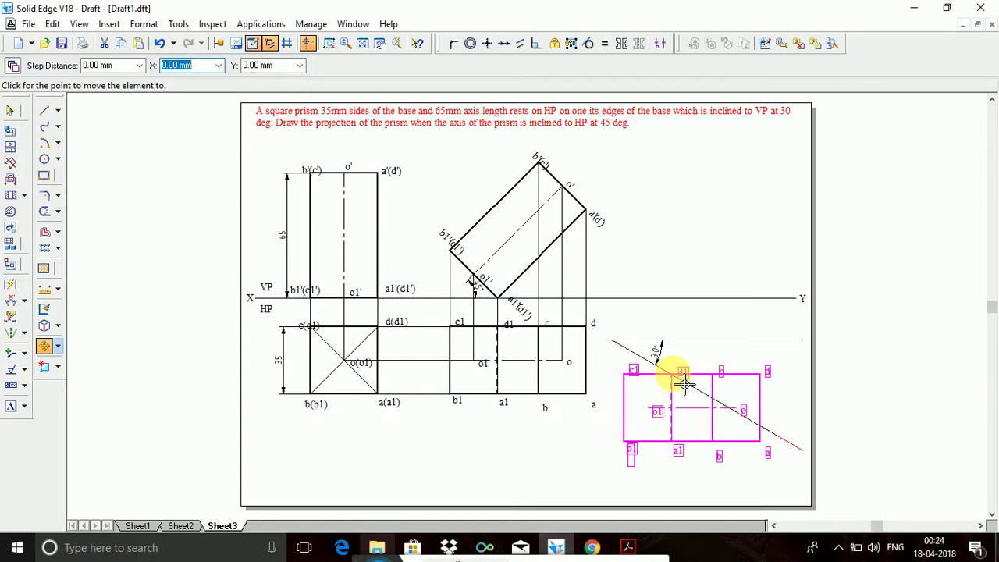
# Step: Rotate the copied top view and its labels 60 degrees about corner d1 so edge d1-a1 lies along the 30-degree line
pyautogui.click(57, 346)
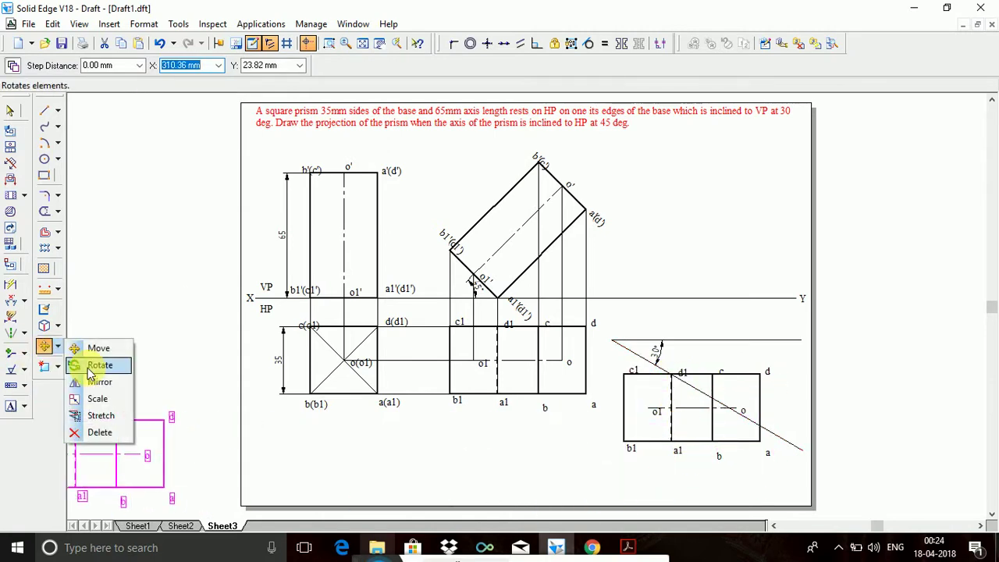
pyautogui.click(94, 365)
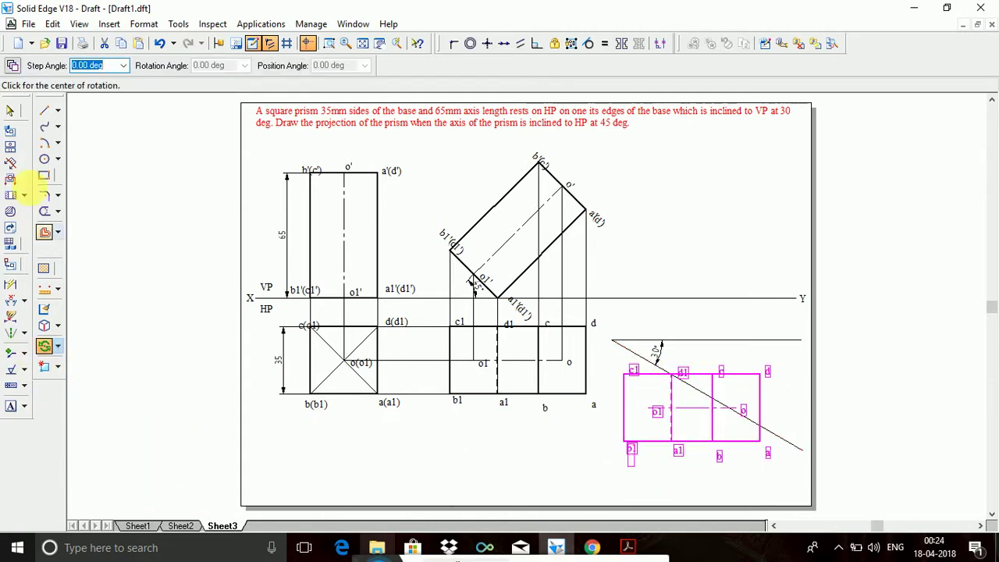
pyautogui.click(682, 381)
pyautogui.click(684, 450)
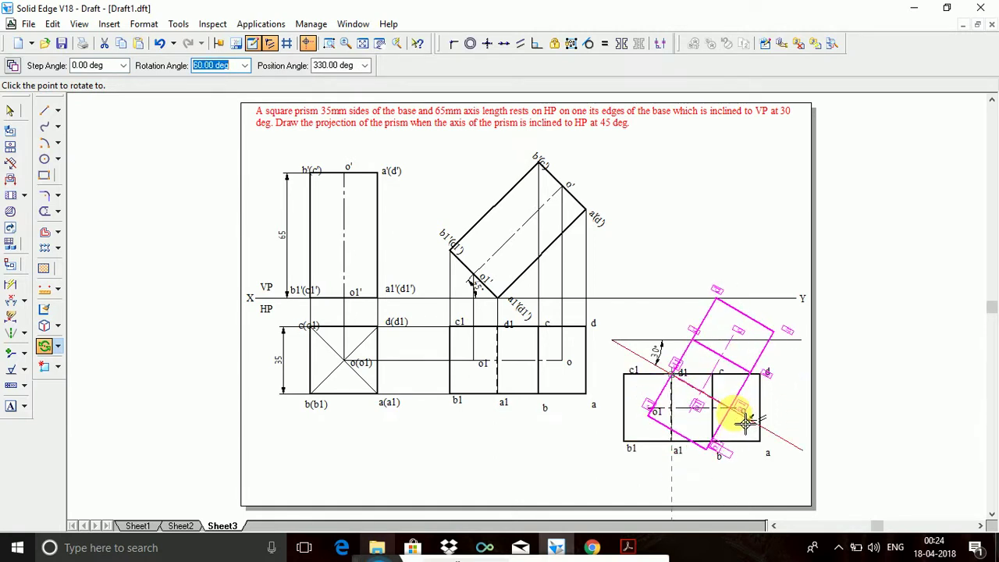
pyautogui.click(736, 414)
pyautogui.click(803, 420)
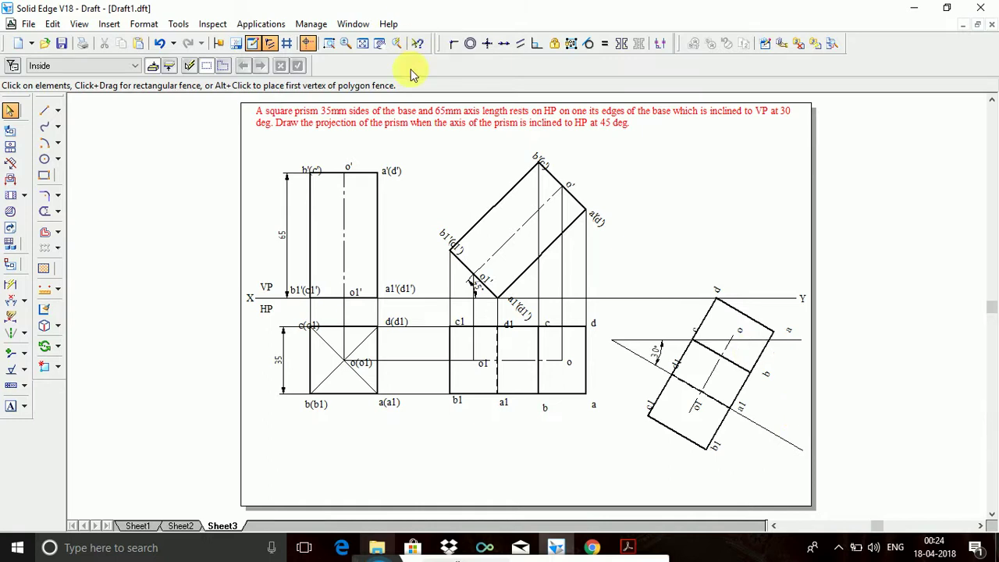
pyautogui.click(329, 43)
pyautogui.click(698, 272)
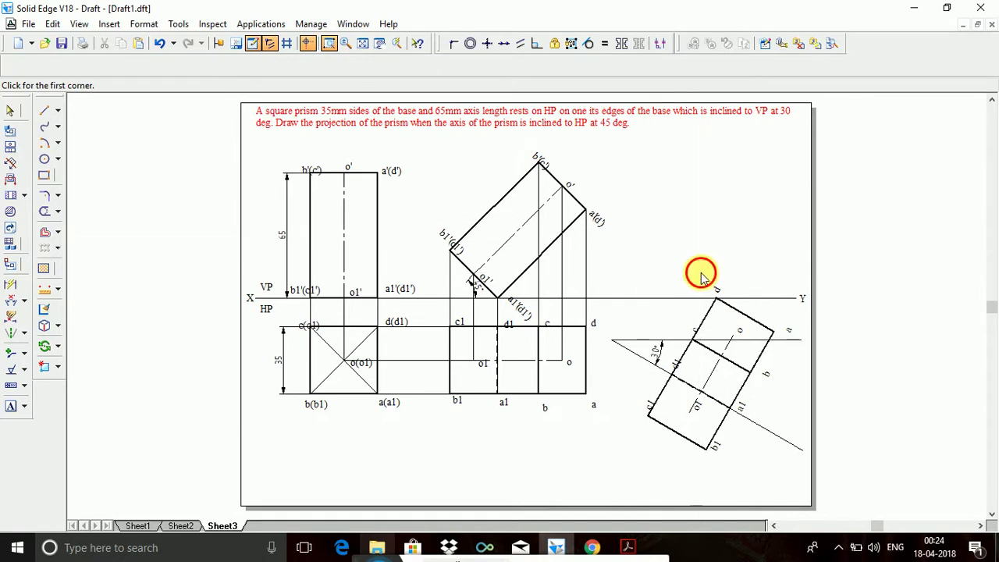
pyautogui.click(811, 424)
pyautogui.press('Escape')
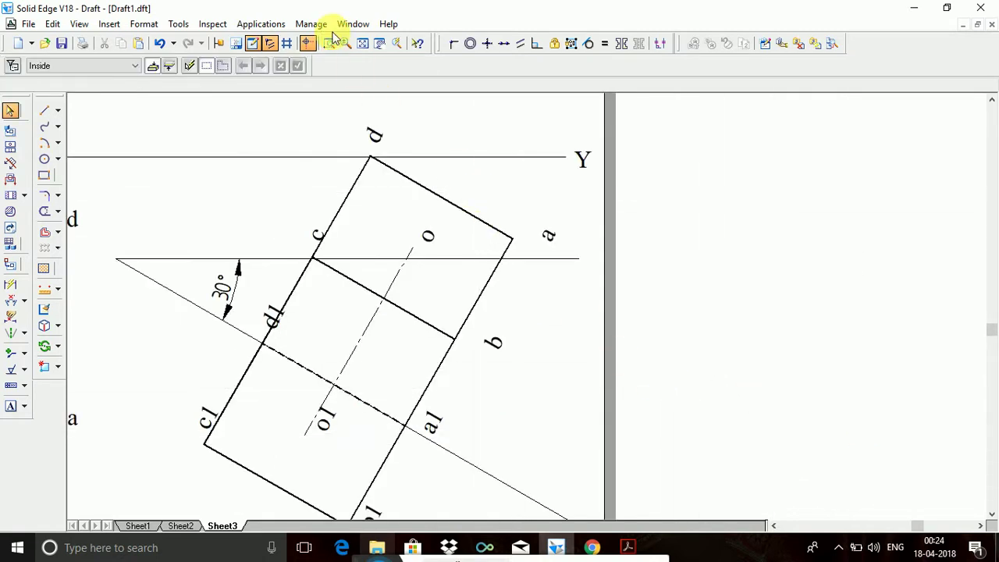
pyautogui.click(361, 43)
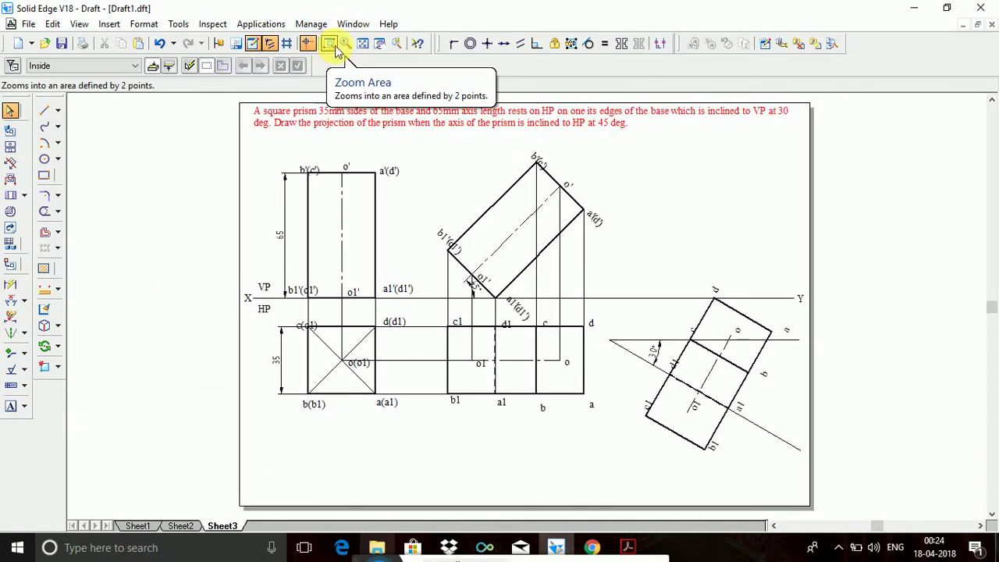
# Step: Draw a vertical Projection line from corner c1 of the rotated top view to the level of b1'(d1'), and connect it horizontally to b1'(d1')
pyautogui.click(44, 117)
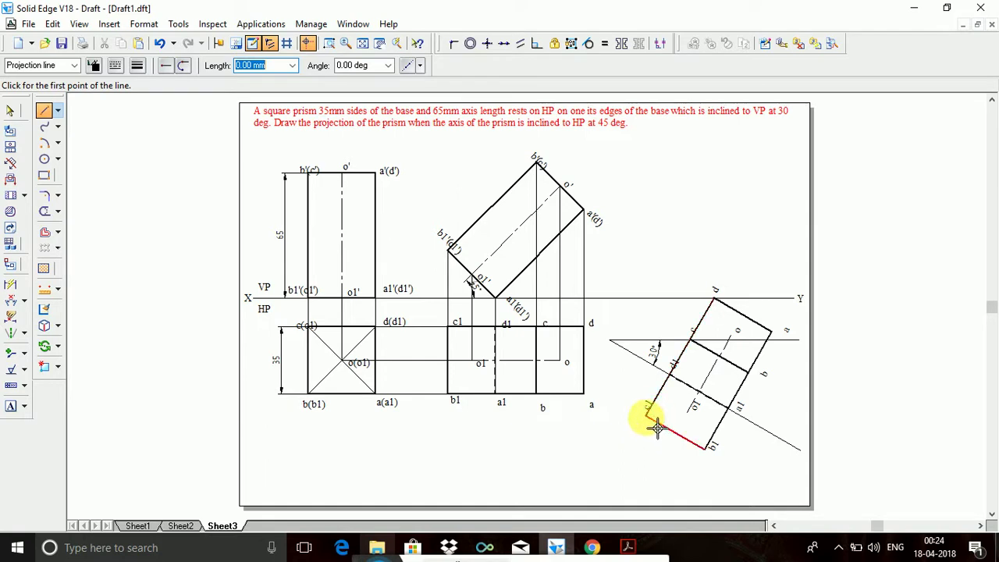
pyautogui.click(656, 424)
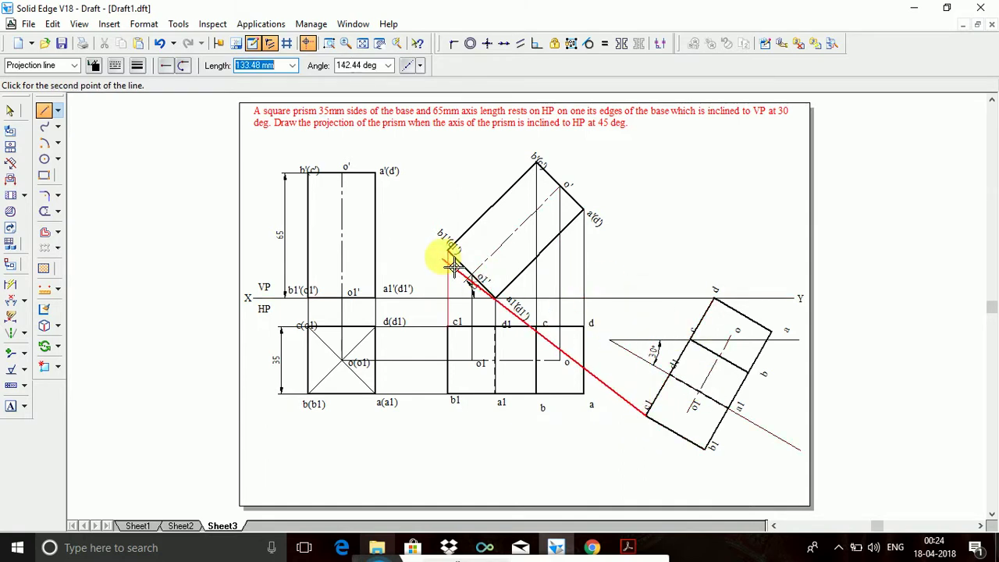
pyautogui.click(647, 251)
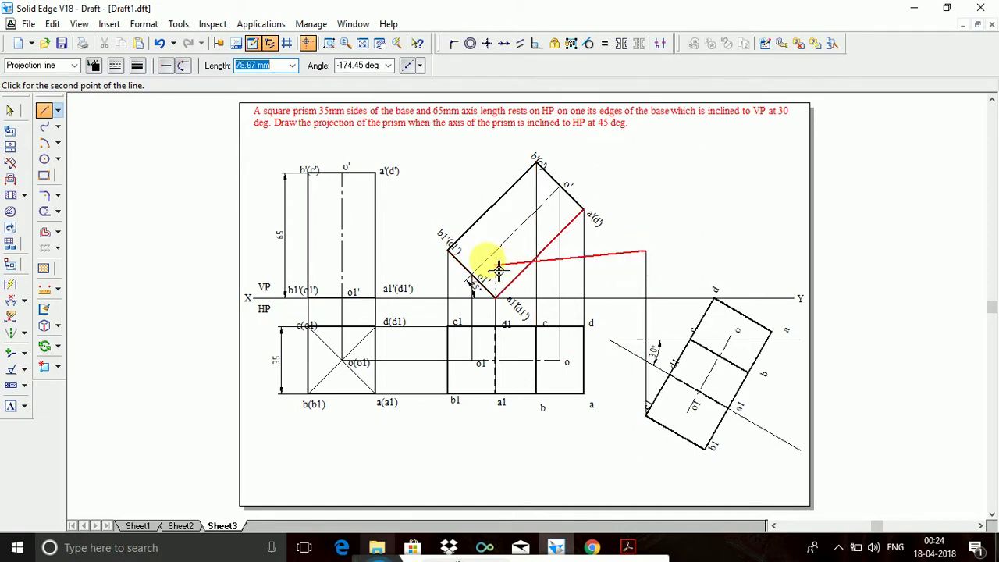
pyautogui.click(448, 251)
pyautogui.rightClick(529, 324)
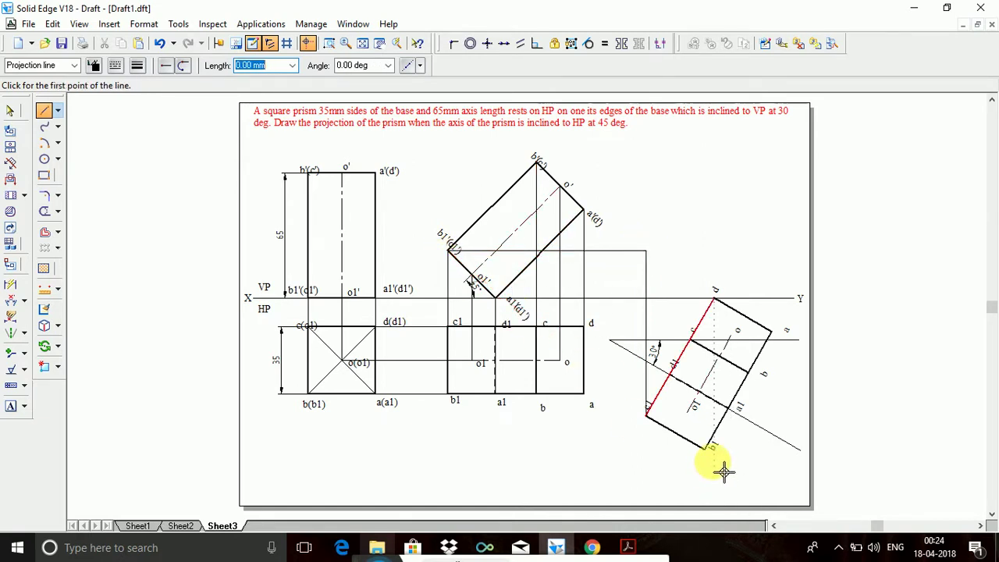
# Step: Project corner b1 of the rotated top view up to the same level, join it horizontally, and label the projected points c1' and b1'
pyautogui.click(706, 447)
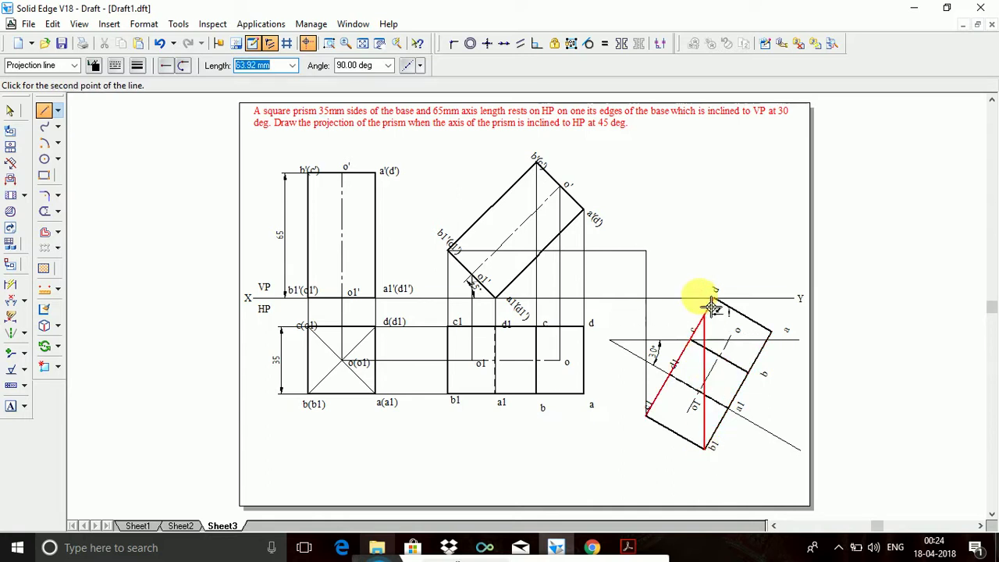
pyautogui.click(704, 250)
pyautogui.click(647, 251)
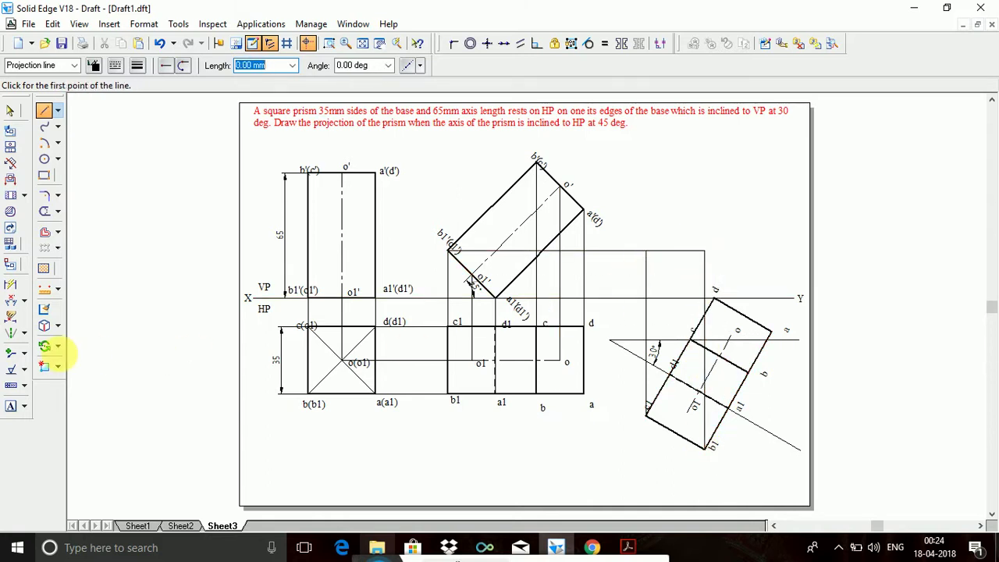
pyautogui.click(10, 406)
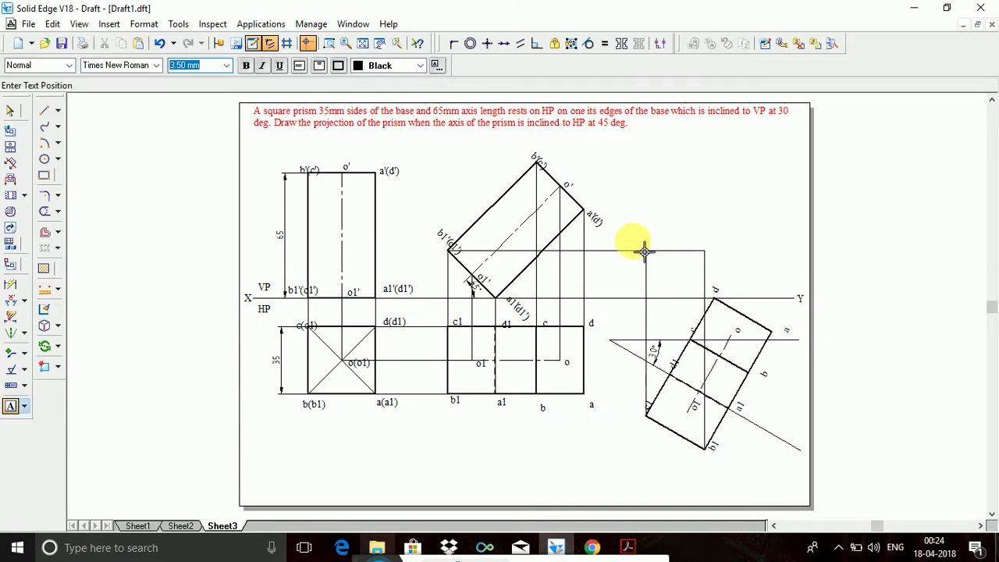
pyautogui.click(709, 267)
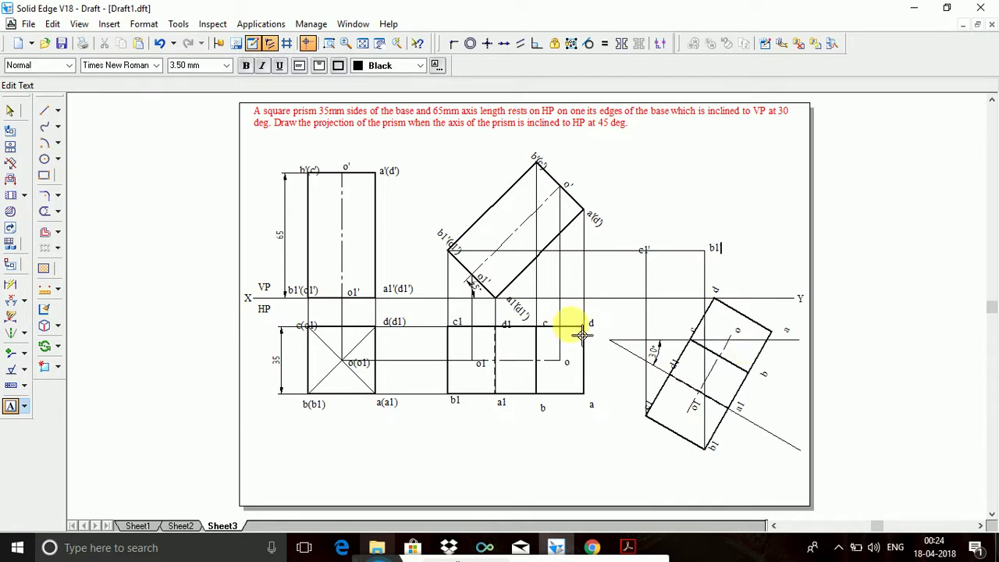
# Step: Draw vertical Projection lines from corners d1 and a1 of the rotated top view up to the XY line
pyautogui.click(44, 110)
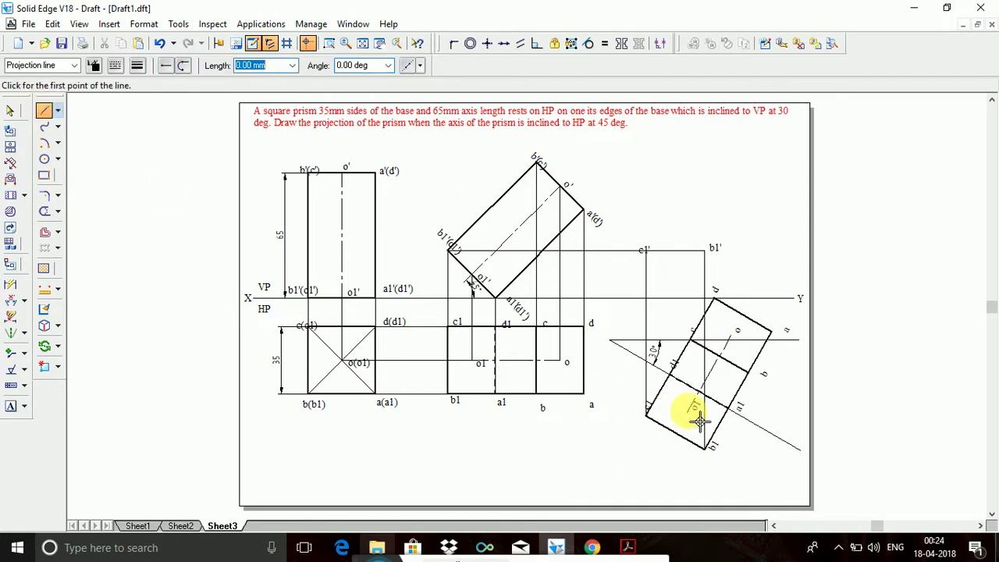
pyautogui.click(671, 374)
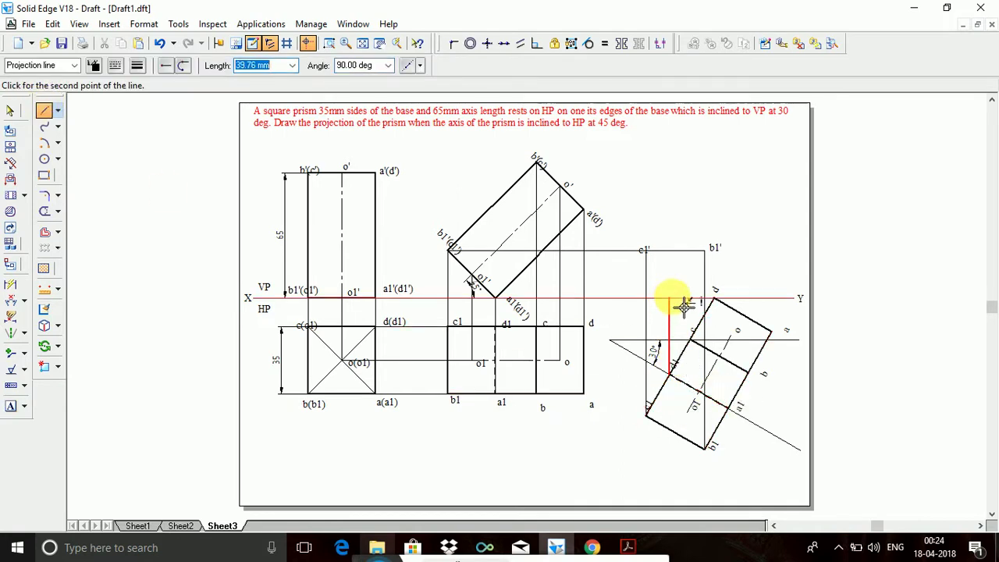
pyautogui.click(684, 306)
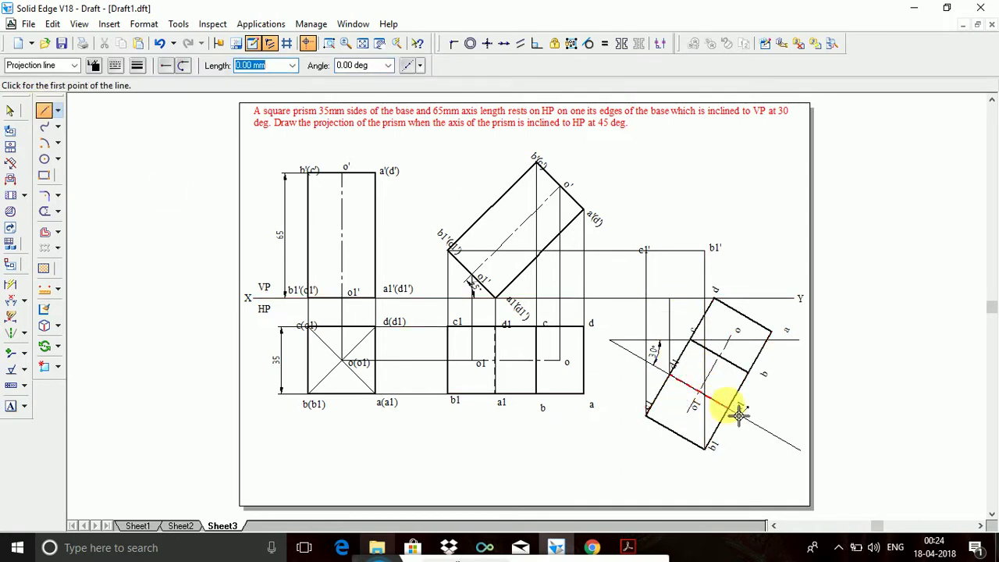
pyautogui.click(733, 408)
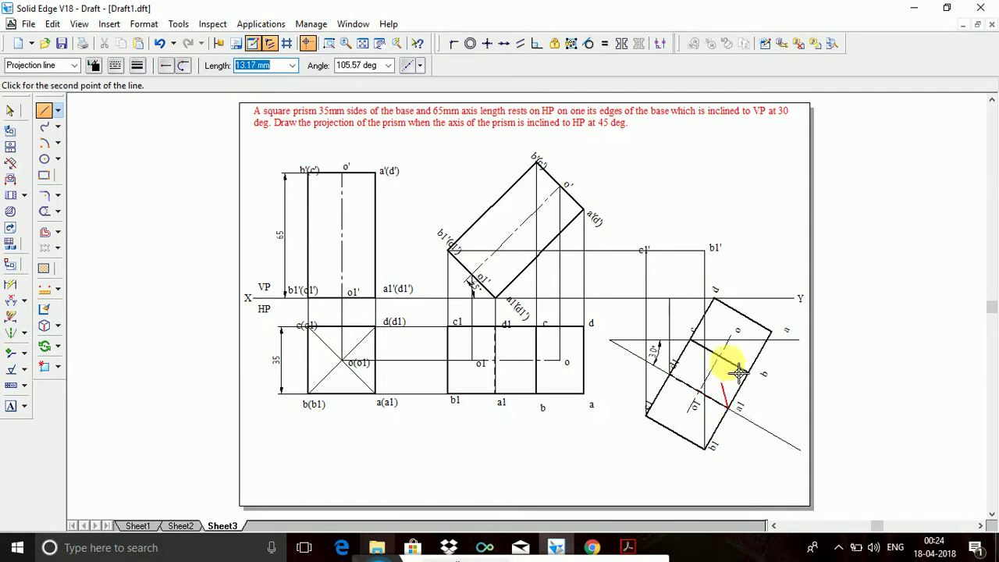
pyautogui.click(739, 310)
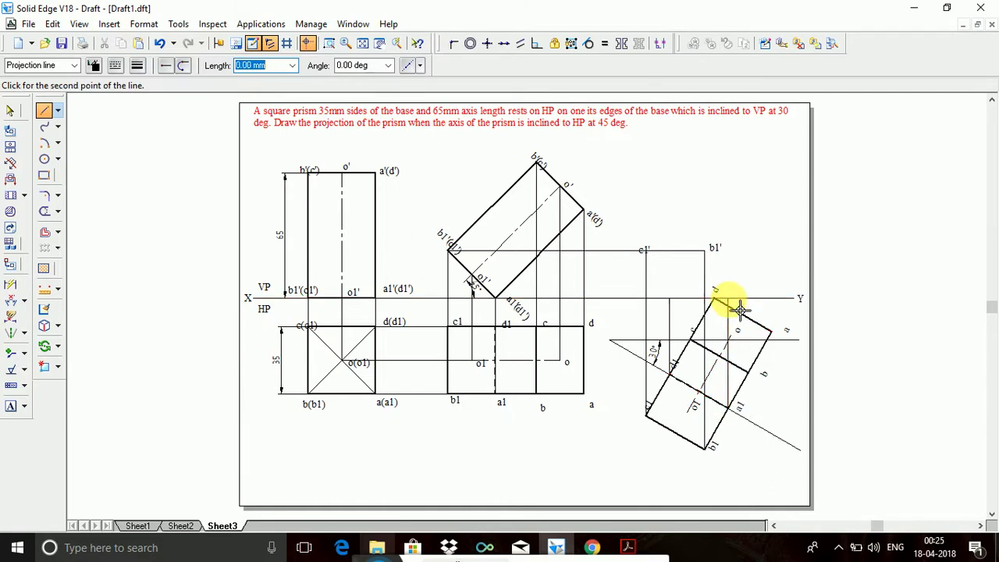
# Step: Label the two projected points on the XY line d1' and a1'
pyautogui.click(14, 409)
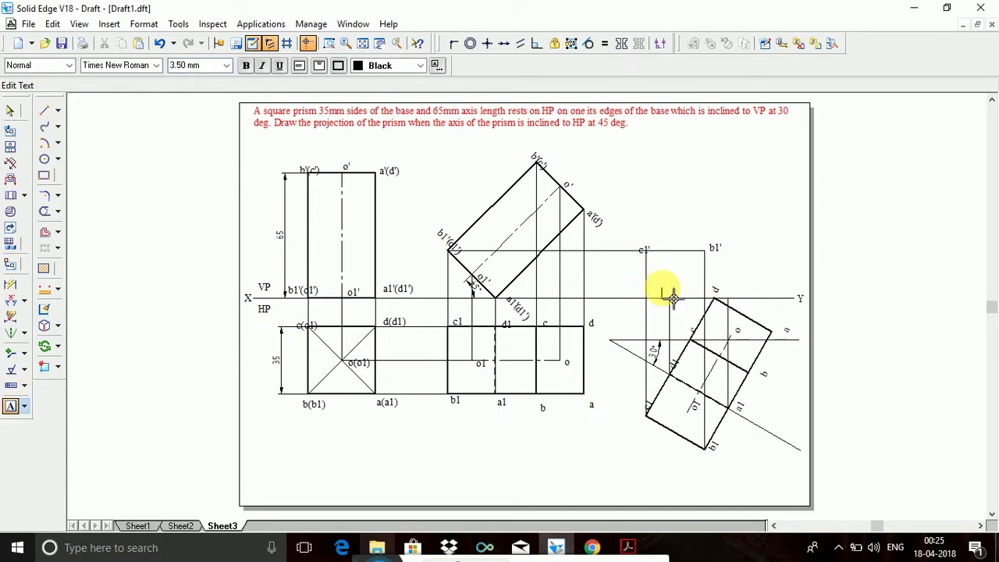
pyautogui.click(672, 297)
pyautogui.write('d1')
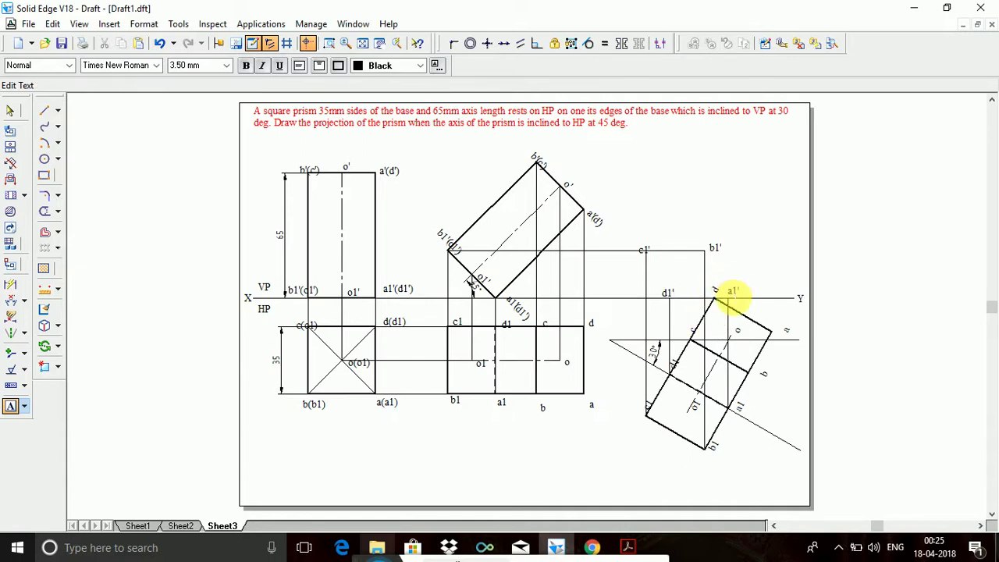
# Step: Draw a vertical Projection line from corner c of the rotated top view to the level of b'(c'), and connect it horizontally to b'(c')
pyautogui.click(45, 110)
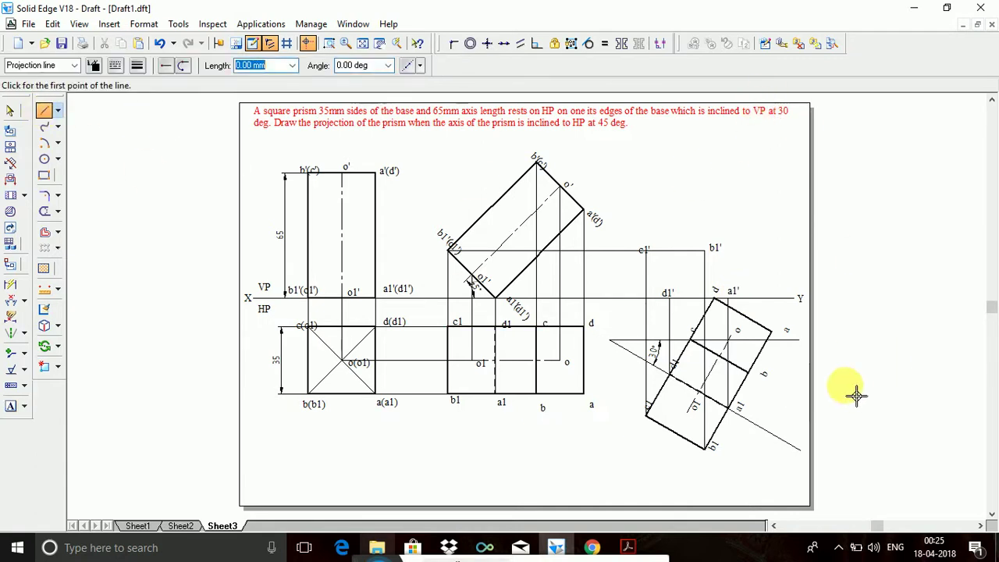
pyautogui.click(696, 342)
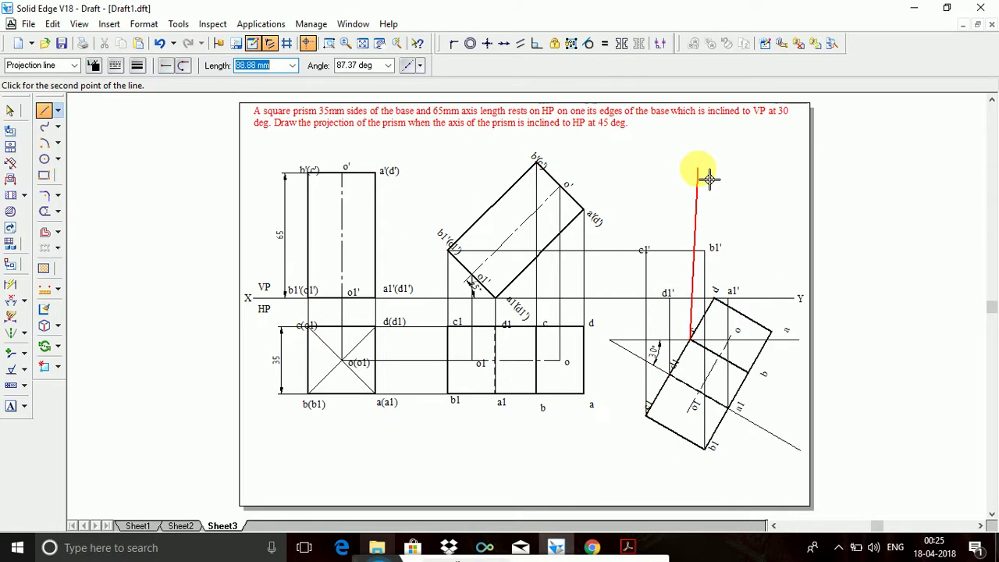
pyautogui.click(691, 164)
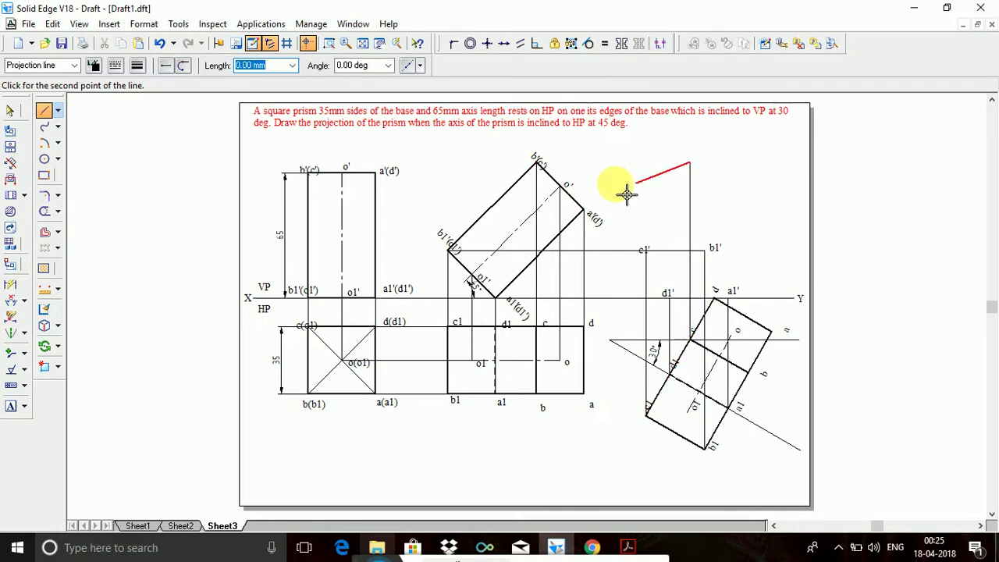
pyautogui.click(538, 163)
# Step: Project corner b of the rotated top view up to the b'(c') level, join it horizontally, and label the projected points c' and b'
pyautogui.click(749, 371)
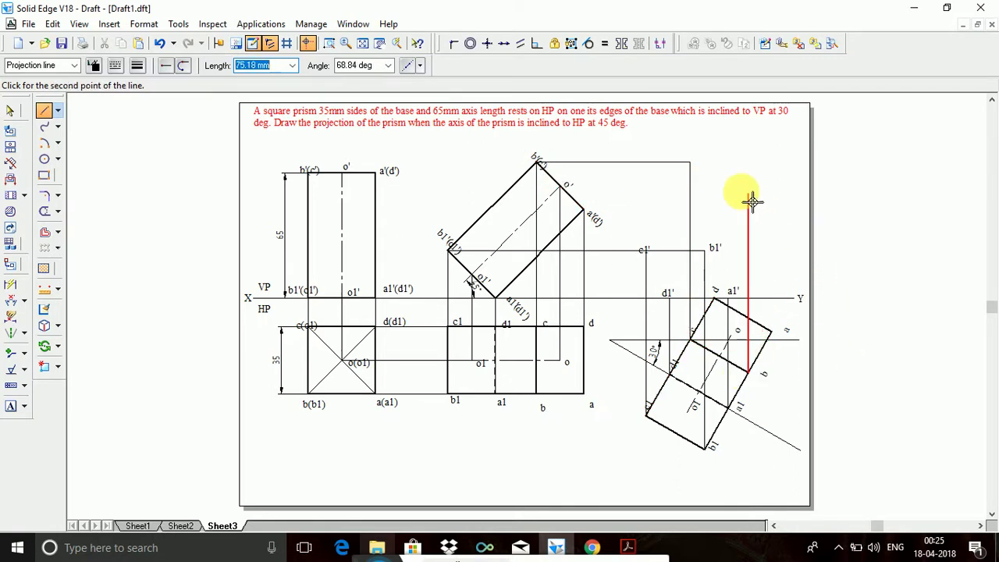
pyautogui.click(753, 164)
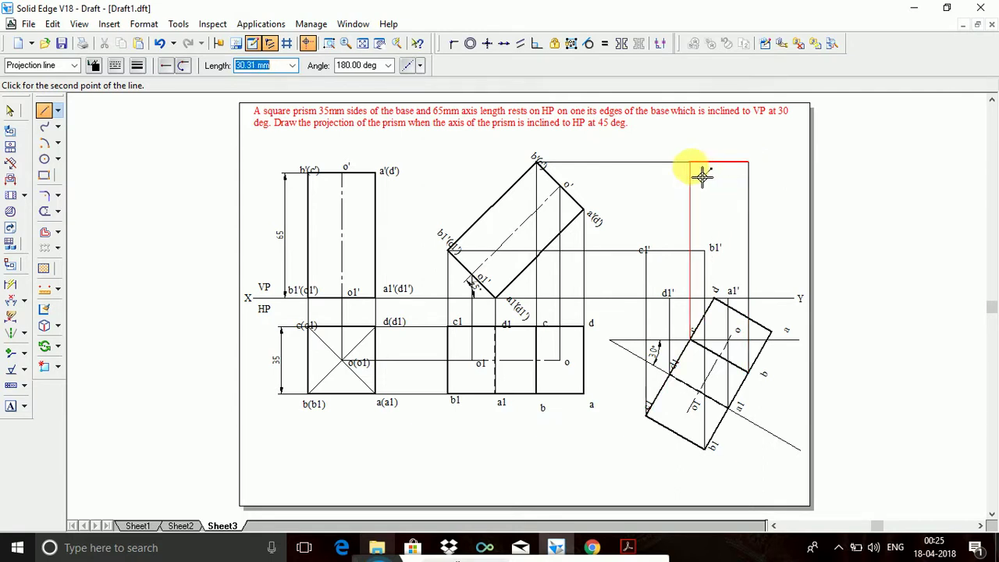
pyautogui.click(695, 168)
pyautogui.click(11, 405)
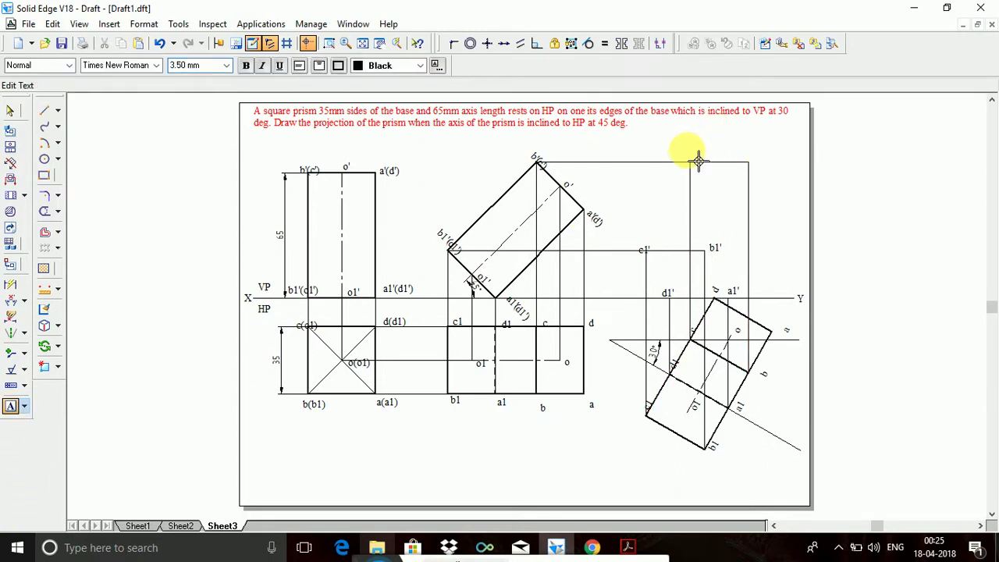
pyautogui.click(764, 162)
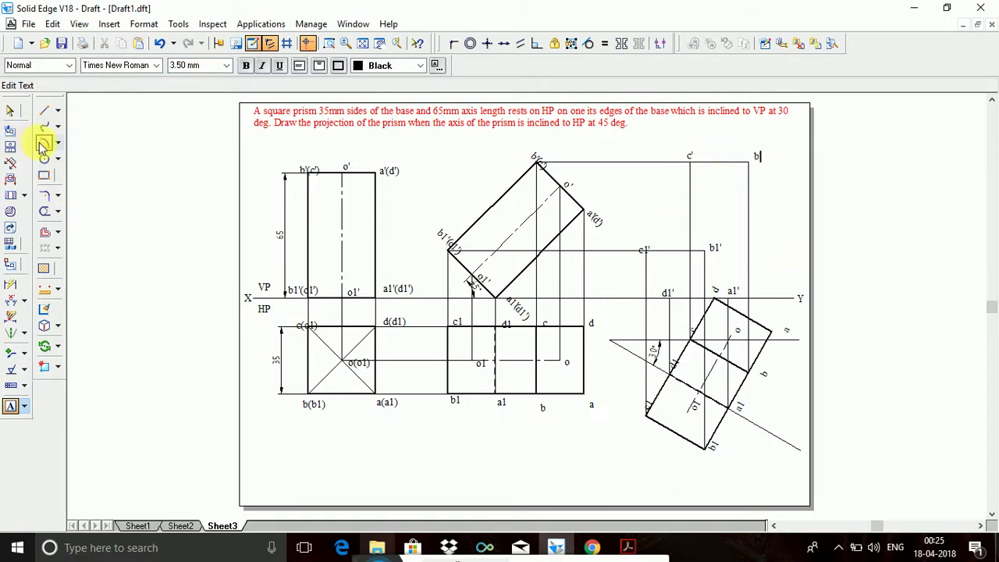
# Step: Draw a vertical Projection line from corner d of the rotated top view to the level of a'(d'), and connect it horizontally to a'(d')
pyautogui.click(44, 110)
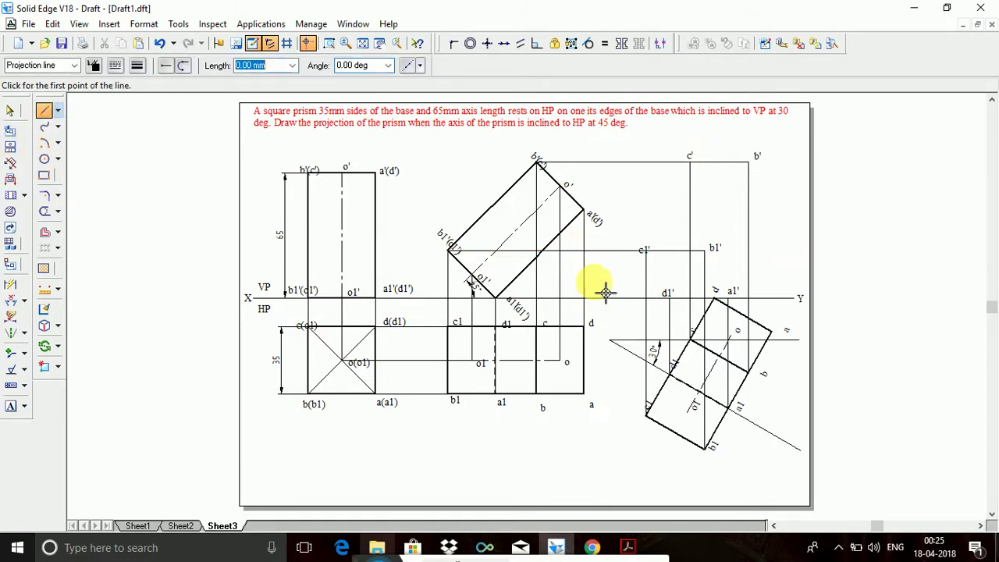
pyautogui.click(725, 306)
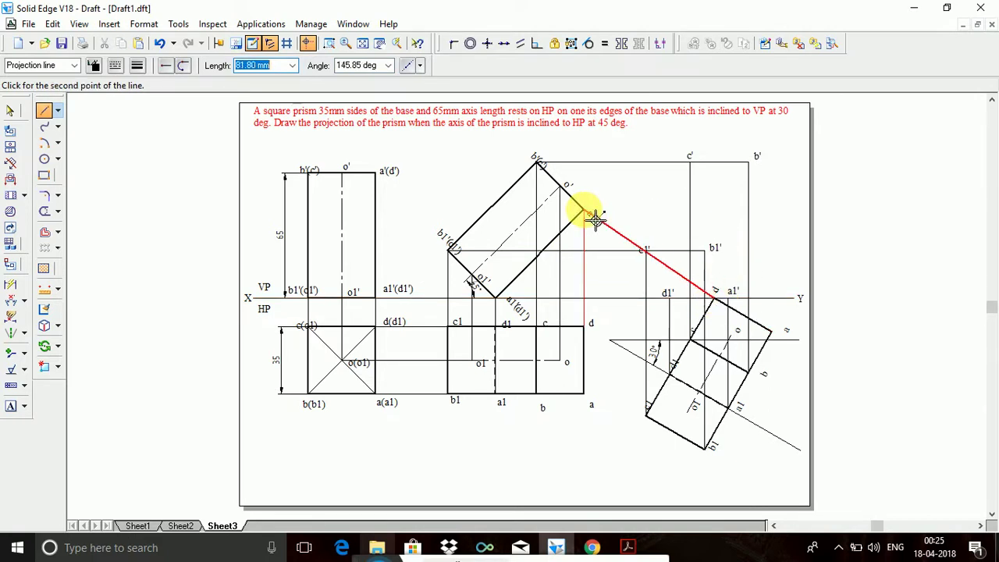
pyautogui.click(723, 221)
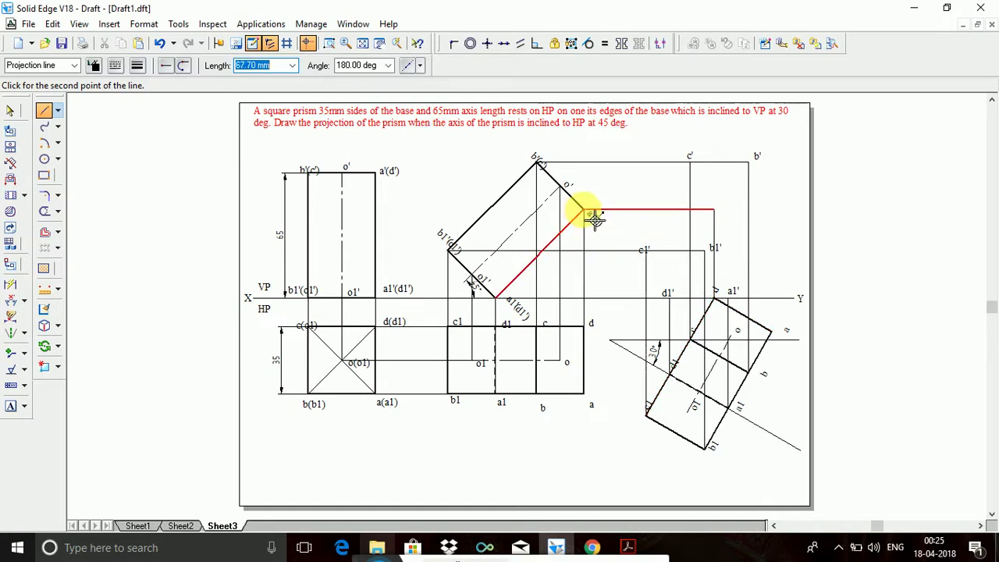
pyautogui.click(595, 221)
# Step: Project corner a of the rotated top view up to the a'(d') level, join it horizontally, and label the projected points d' and a'
pyautogui.click(773, 332)
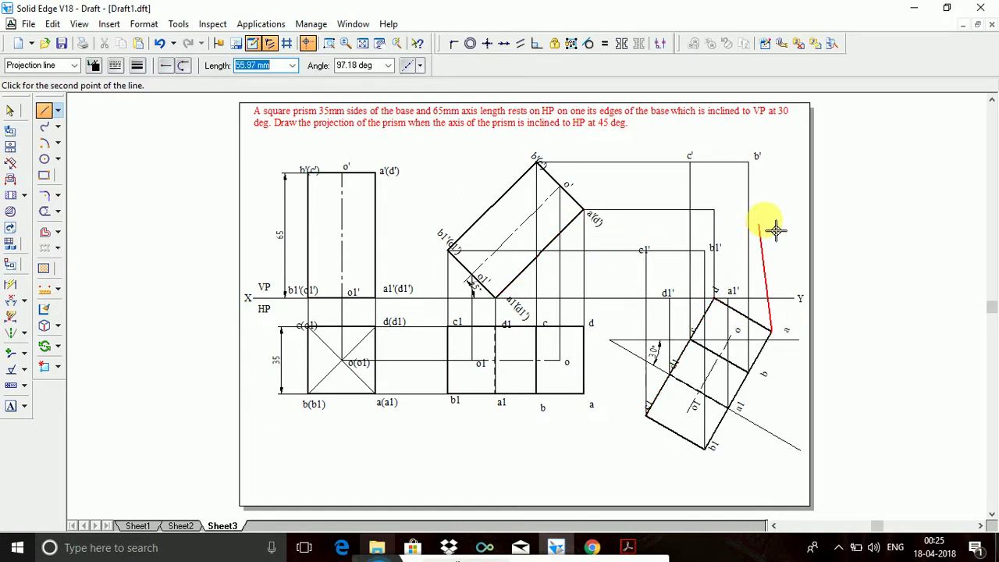
pyautogui.click(773, 211)
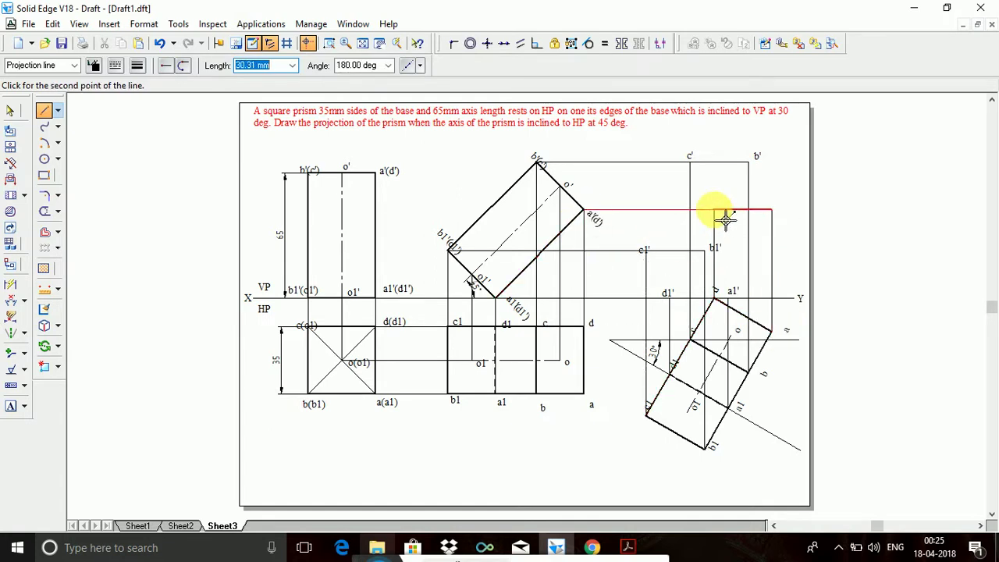
pyautogui.rightClick(724, 216)
pyautogui.click(11, 406)
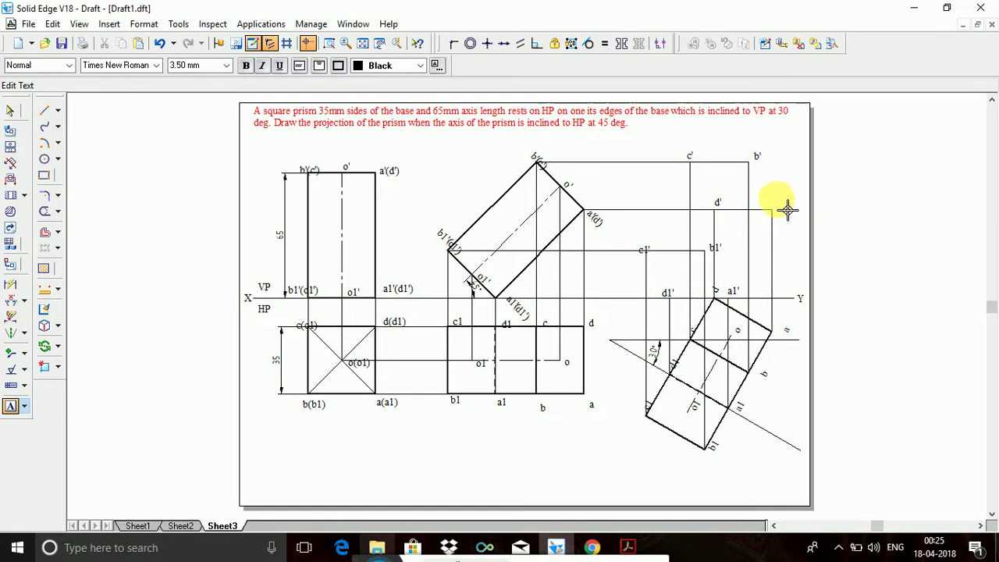
# Step: Project axis point o of the rotated top view up to the o' level, join it horizontally to o', and label the projected point o'
pyautogui.click(45, 114)
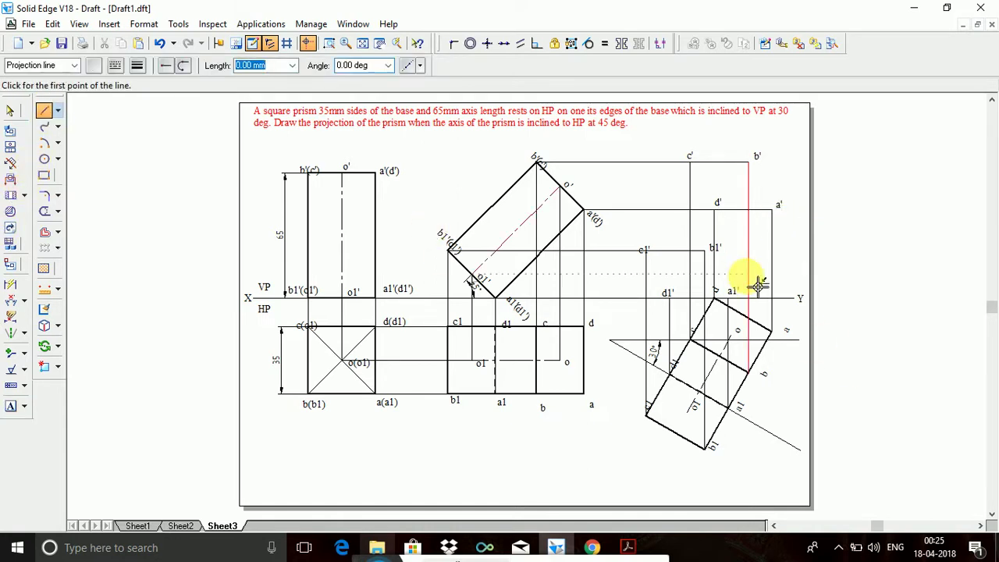
pyautogui.click(739, 340)
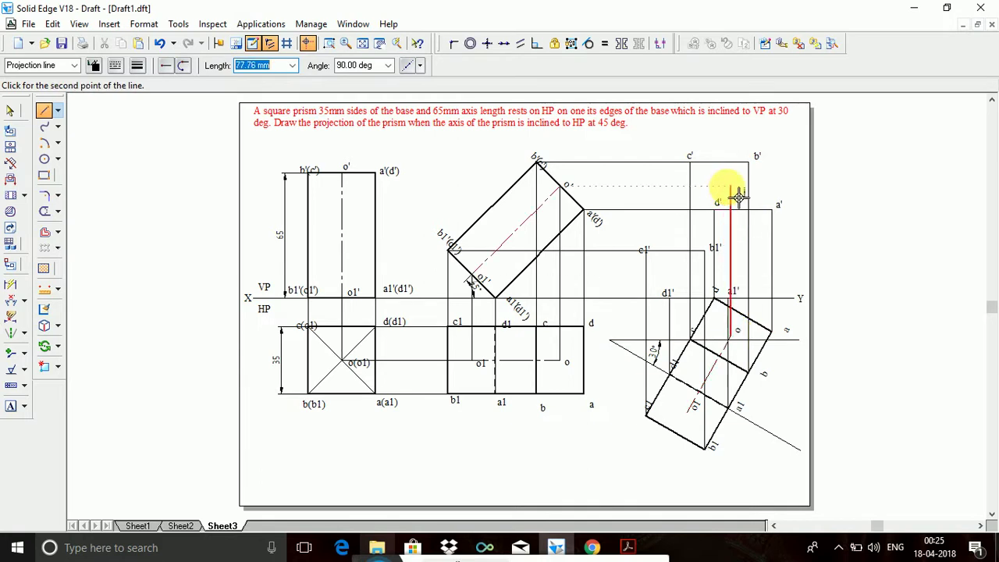
pyautogui.click(733, 187)
pyautogui.click(563, 186)
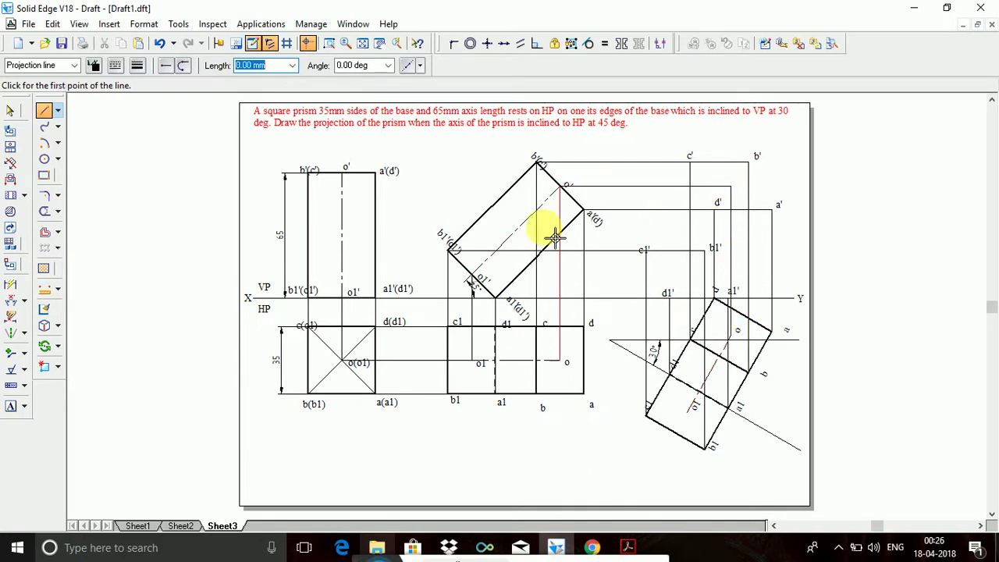
pyautogui.click(10, 407)
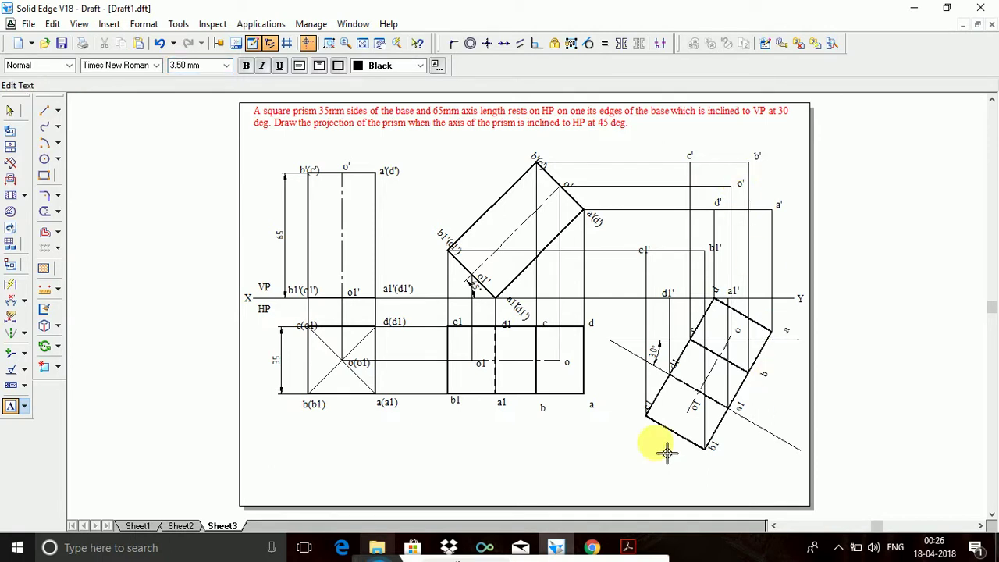
# Step: Project axis point o1 of the rotated top view up to the o1' level, join it horizontally to o1', and label the projected point o1'
pyautogui.click(42, 115)
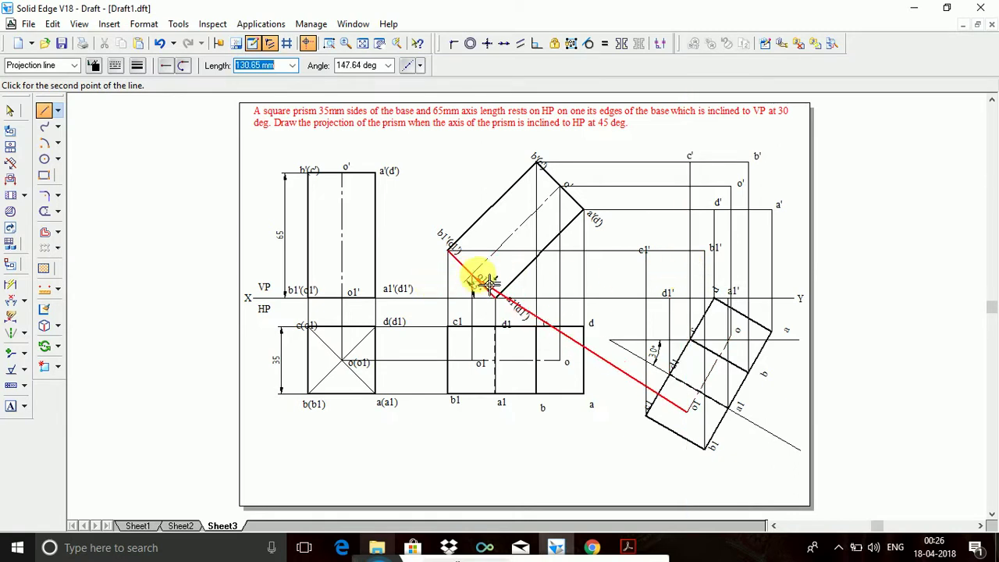
pyautogui.click(688, 276)
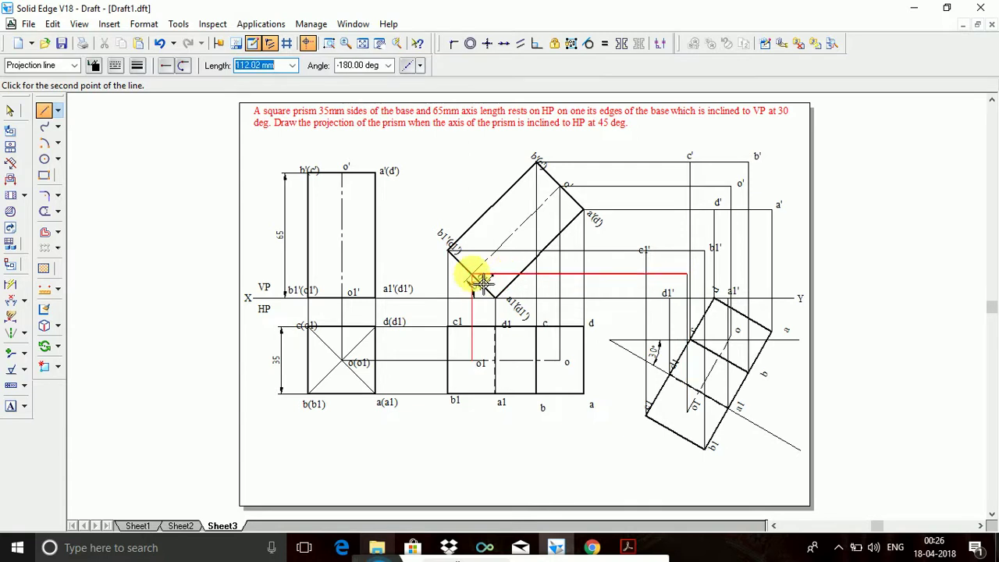
pyautogui.click(476, 277)
pyautogui.press('Escape')
pyautogui.click(12, 406)
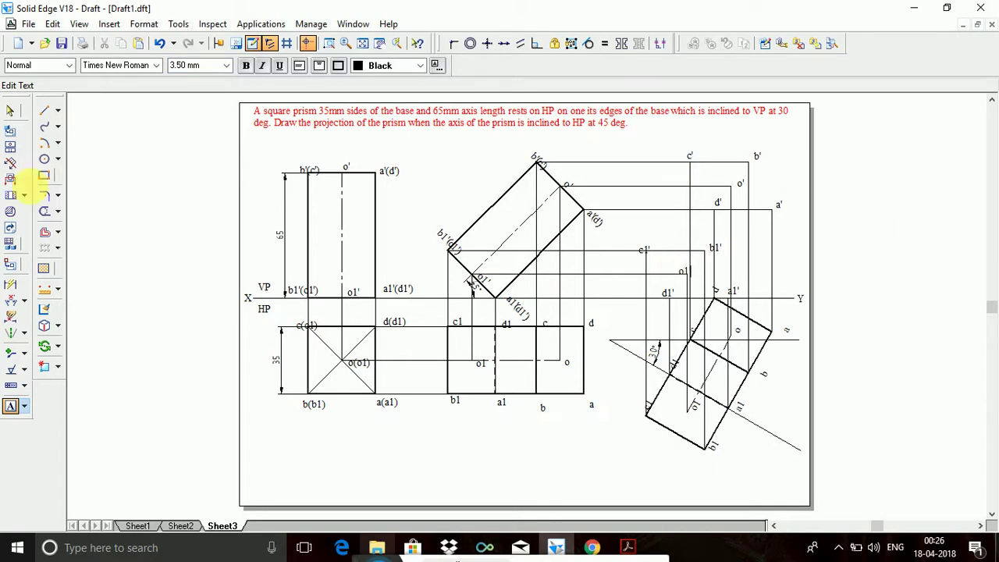
# Step: Draw the final front view's closed outline d1'-c1'-c'-b'-a'-a1'-d1' in the Vissible line style
pyautogui.click(45, 110)
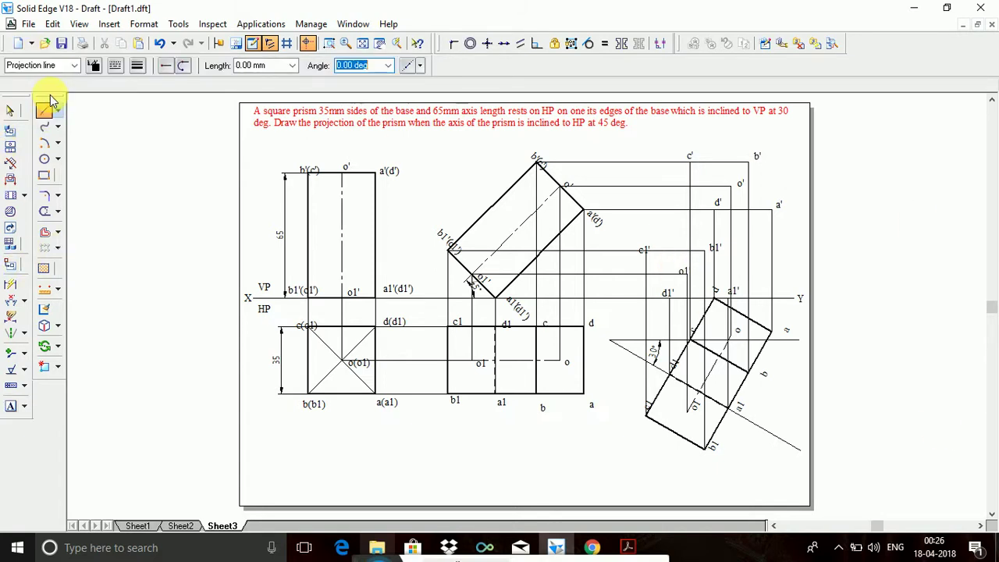
pyautogui.click(74, 66)
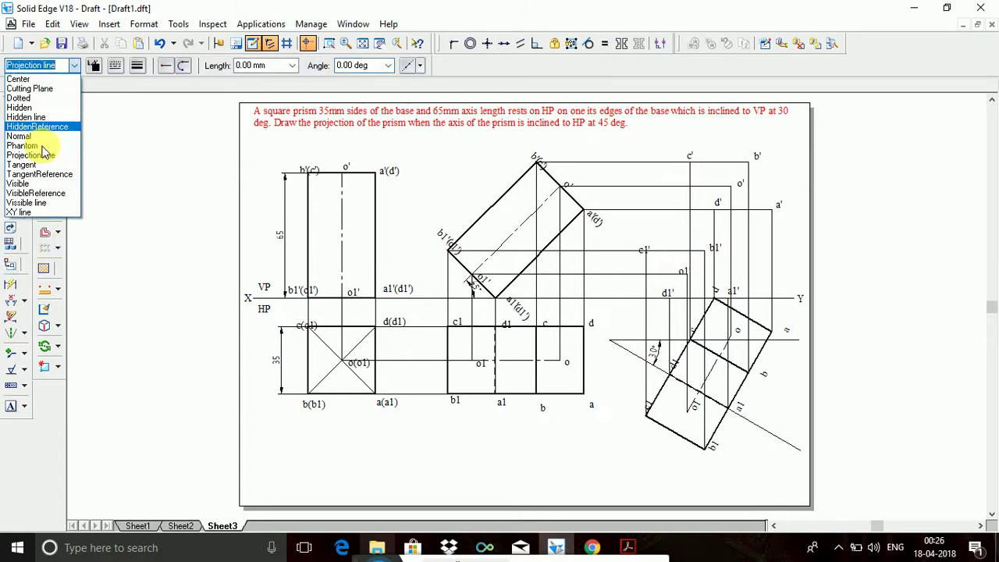
pyautogui.click(29, 204)
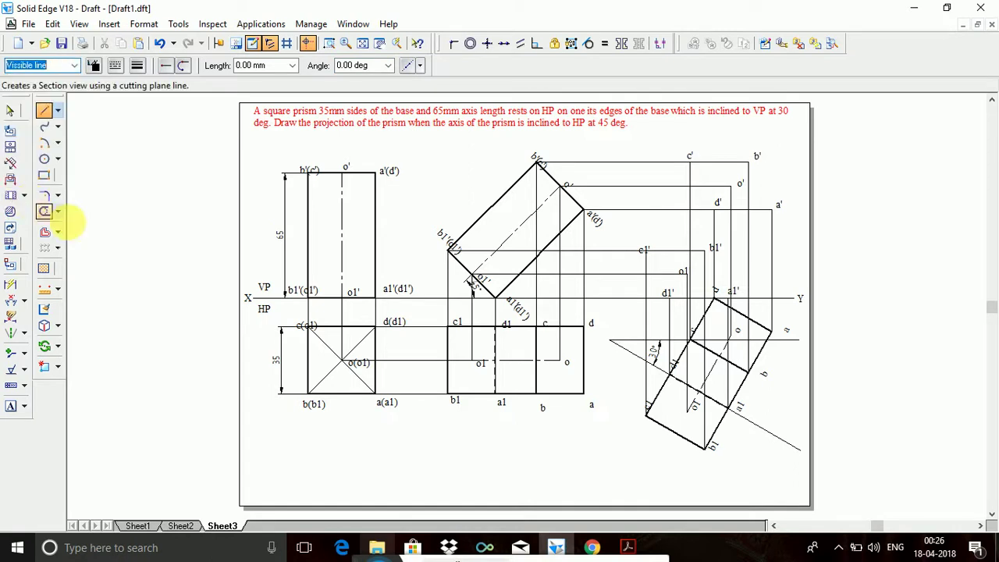
pyautogui.click(681, 309)
pyautogui.rightClick(676, 315)
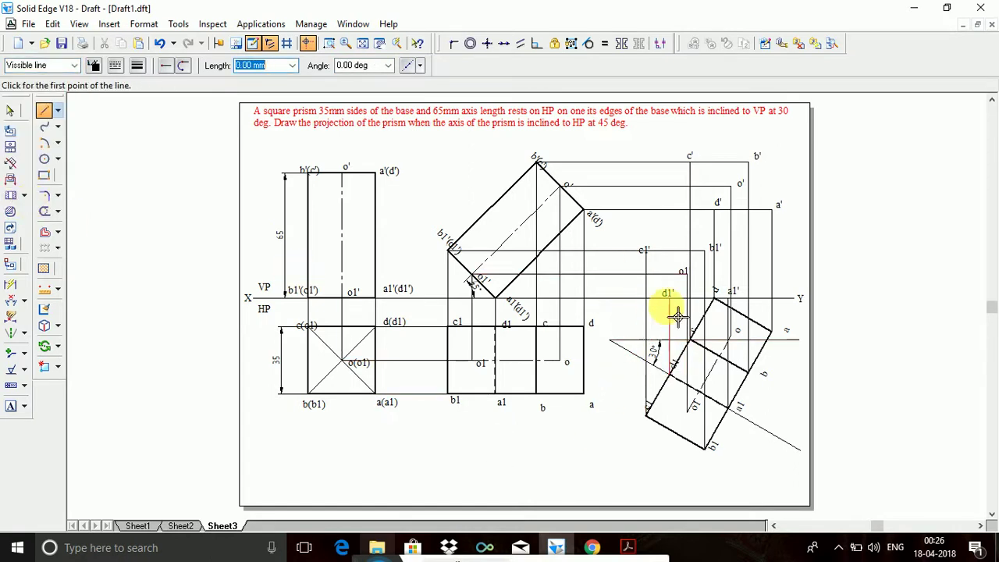
pyautogui.click(681, 308)
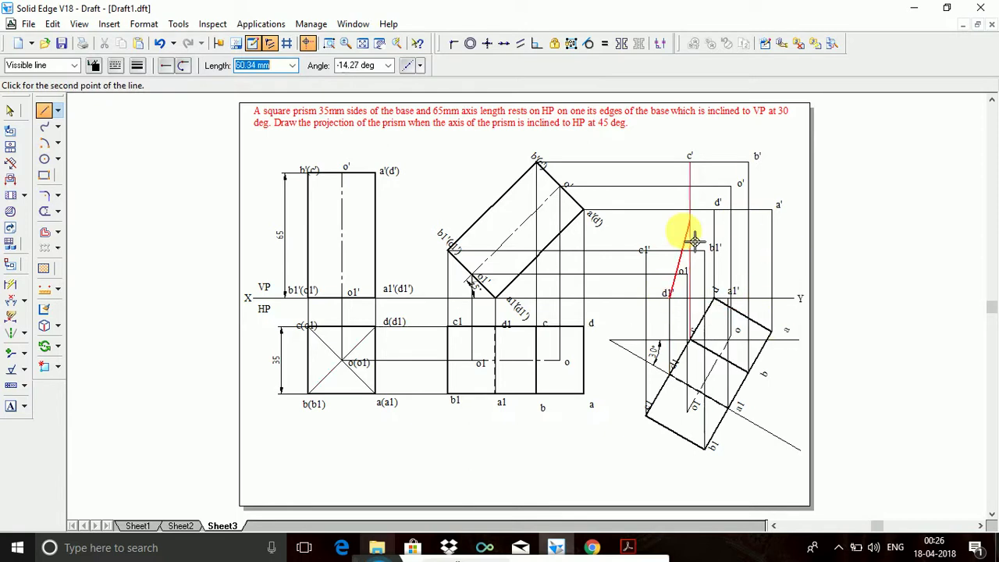
pyautogui.click(644, 250)
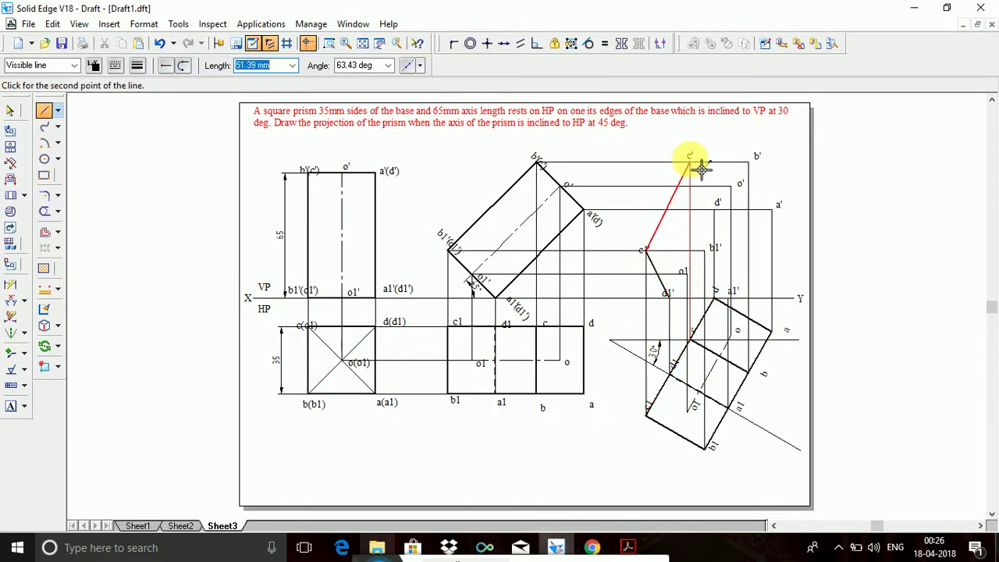
pyautogui.click(701, 168)
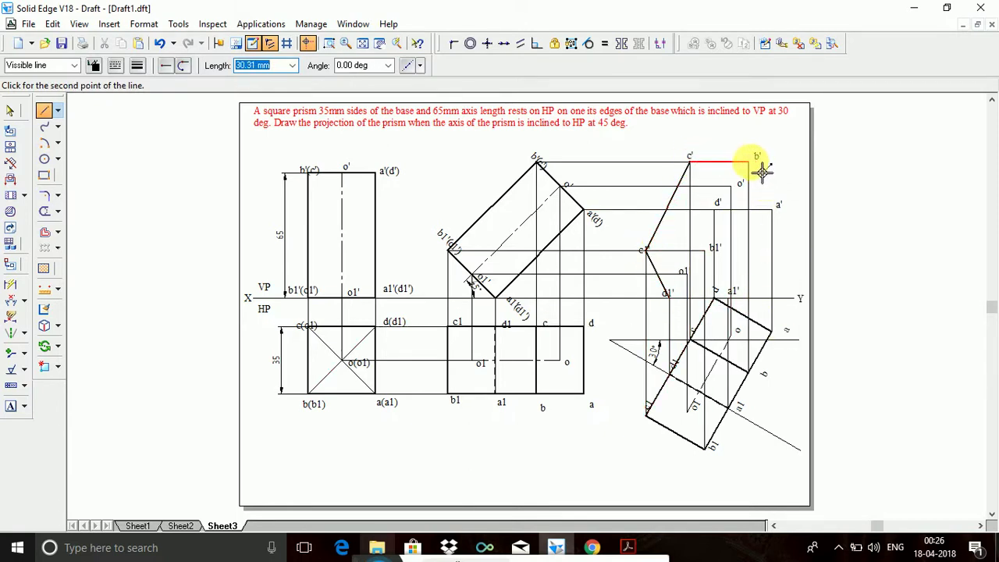
pyautogui.click(750, 162)
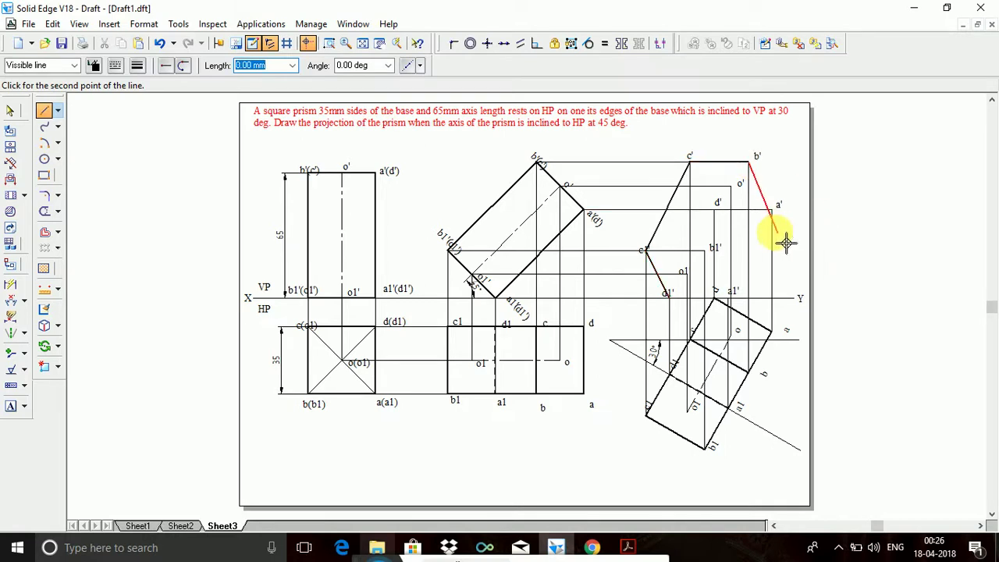
pyautogui.click(771, 209)
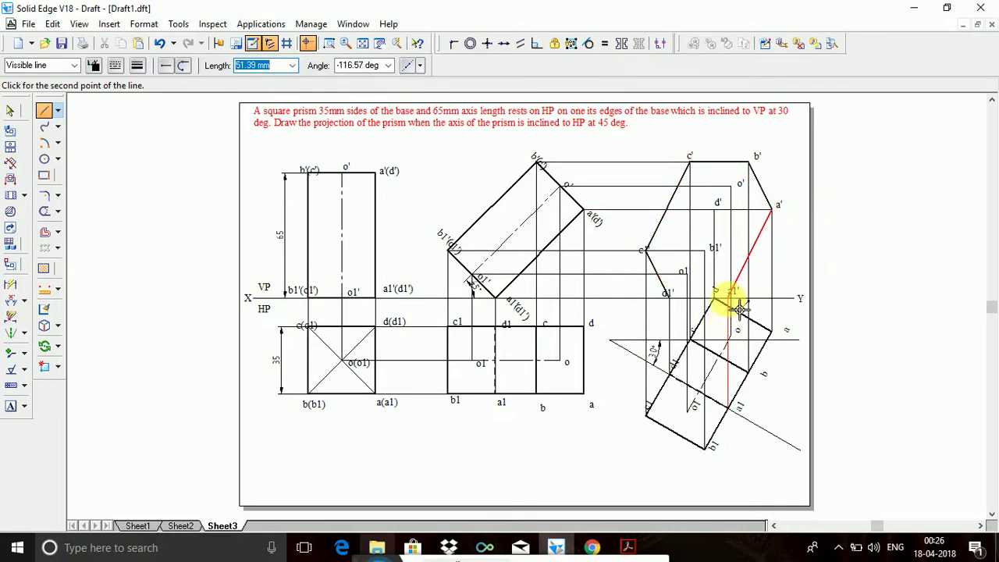
pyautogui.click(738, 316)
pyautogui.click(669, 297)
pyautogui.rightClick(669, 297)
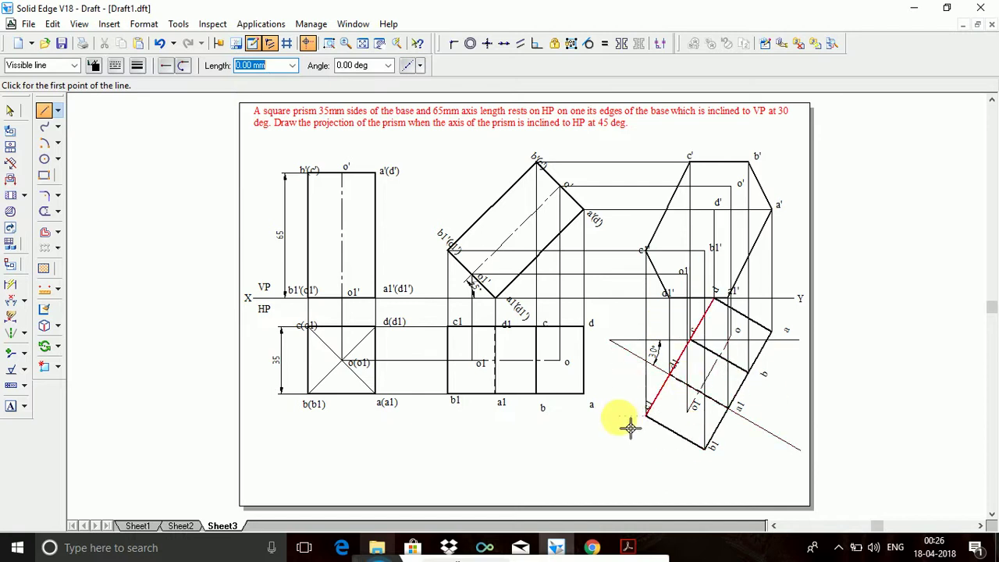
# Step: Draw the visible inner edges c1'-b1', b1'-a1' and b1'-b' of the final front view
pyautogui.click(43, 112)
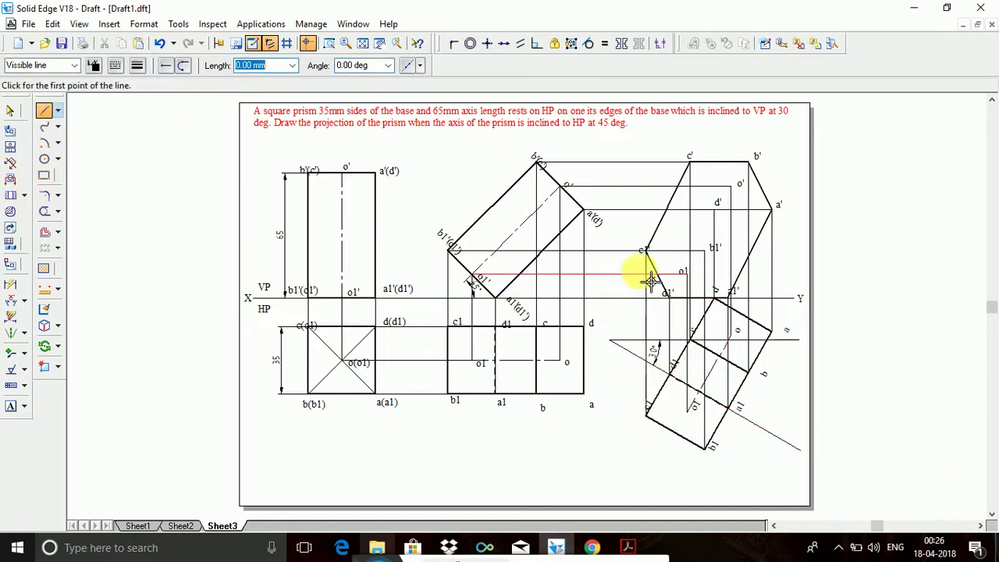
pyautogui.click(645, 251)
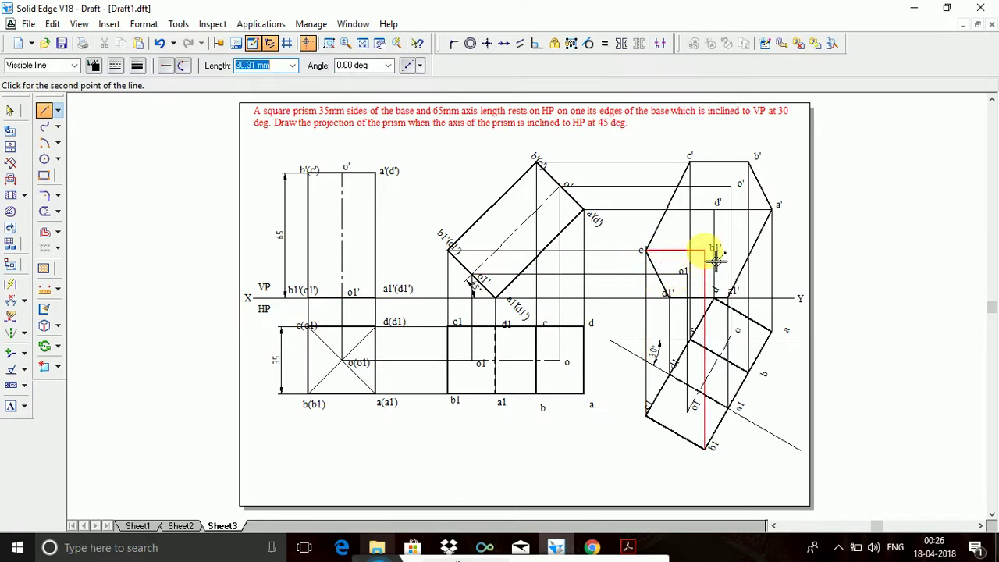
pyautogui.click(706, 252)
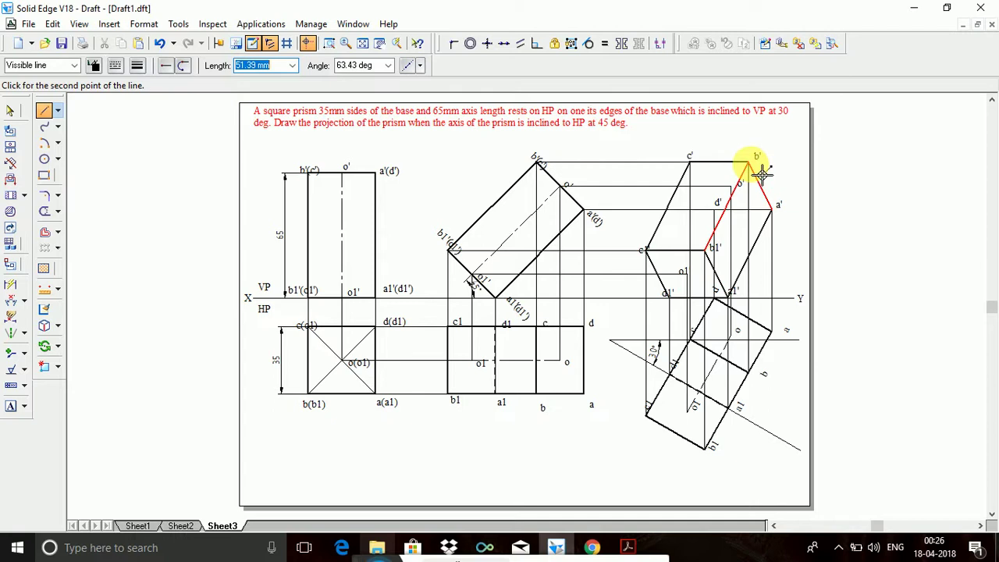
pyautogui.click(760, 170)
pyautogui.rightClick(761, 170)
# Step: Draw the hidden edges d'-a', d'-c' and d'-d1' of the final front view in the Hidden line style
pyautogui.click(74, 65)
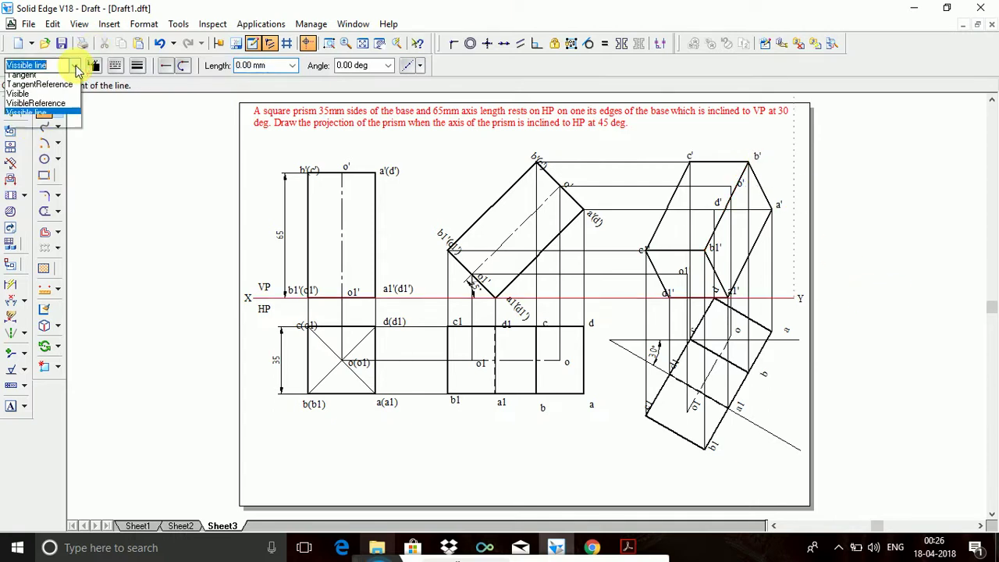
pyautogui.click(50, 123)
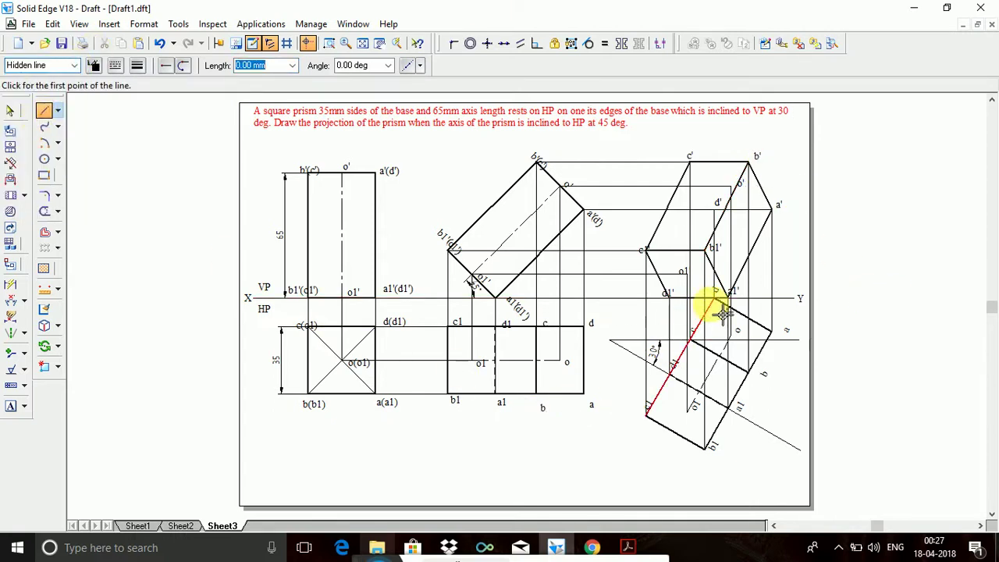
pyautogui.click(715, 208)
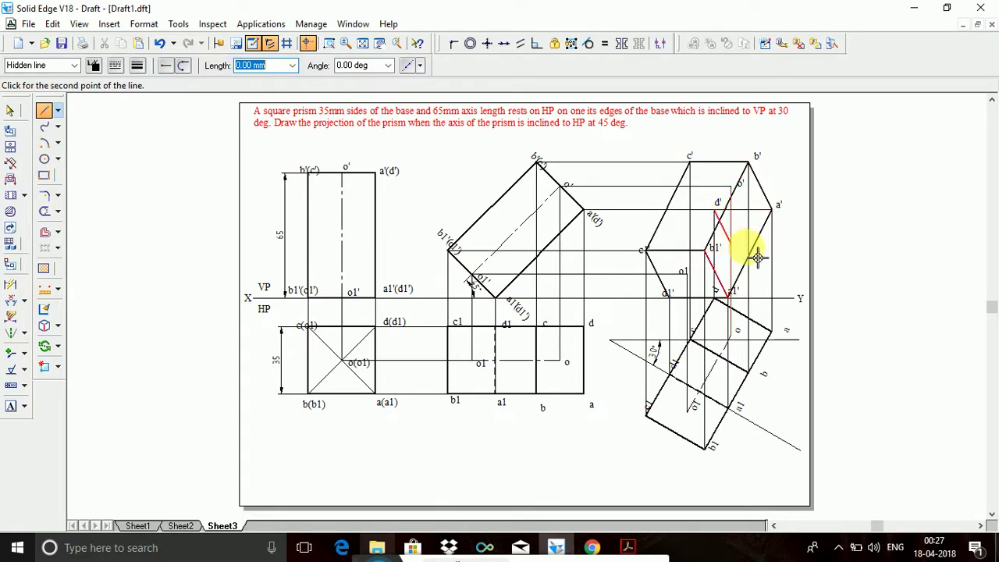
pyautogui.click(784, 217)
pyautogui.click(714, 209)
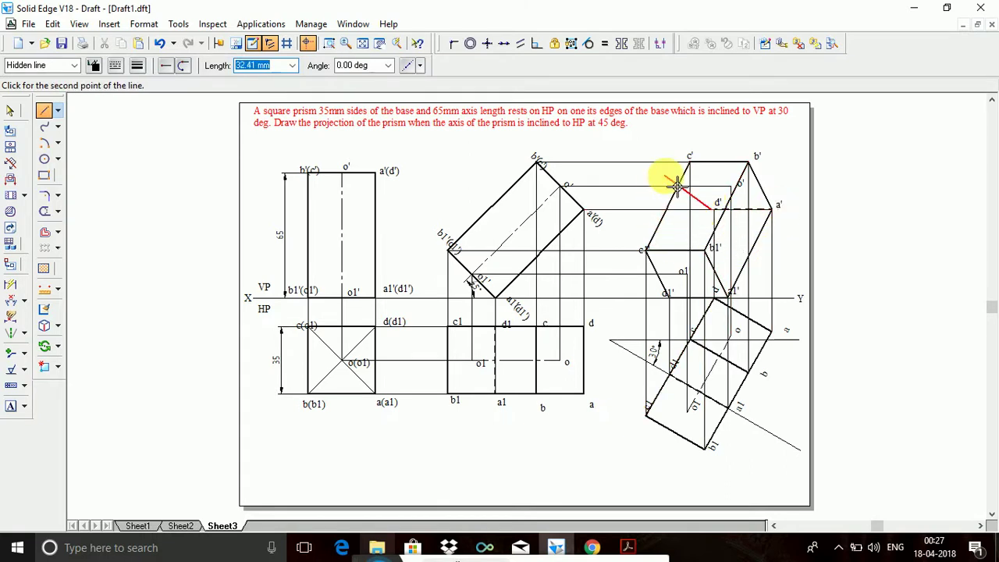
pyautogui.click(689, 162)
pyautogui.click(717, 208)
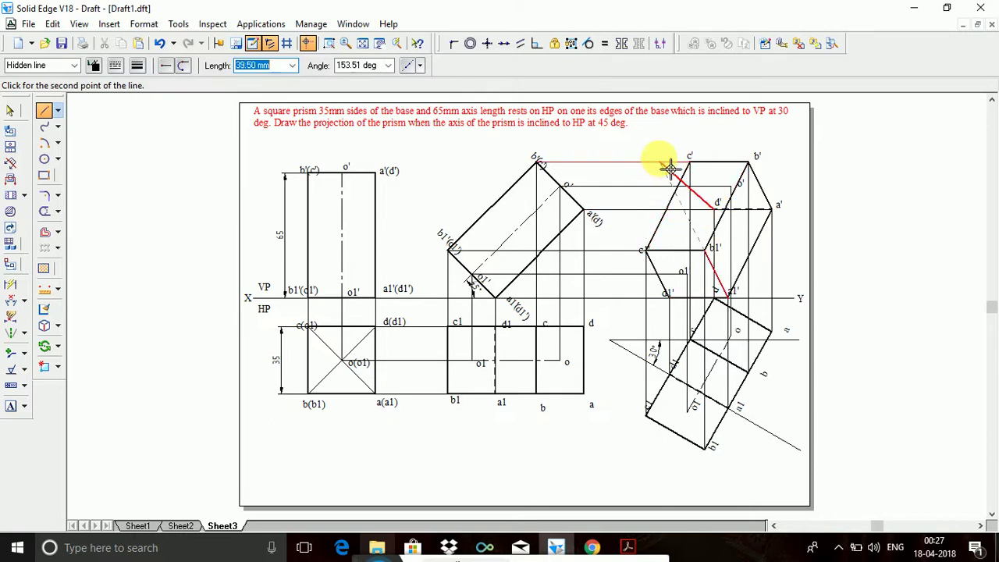
pyautogui.click(702, 170)
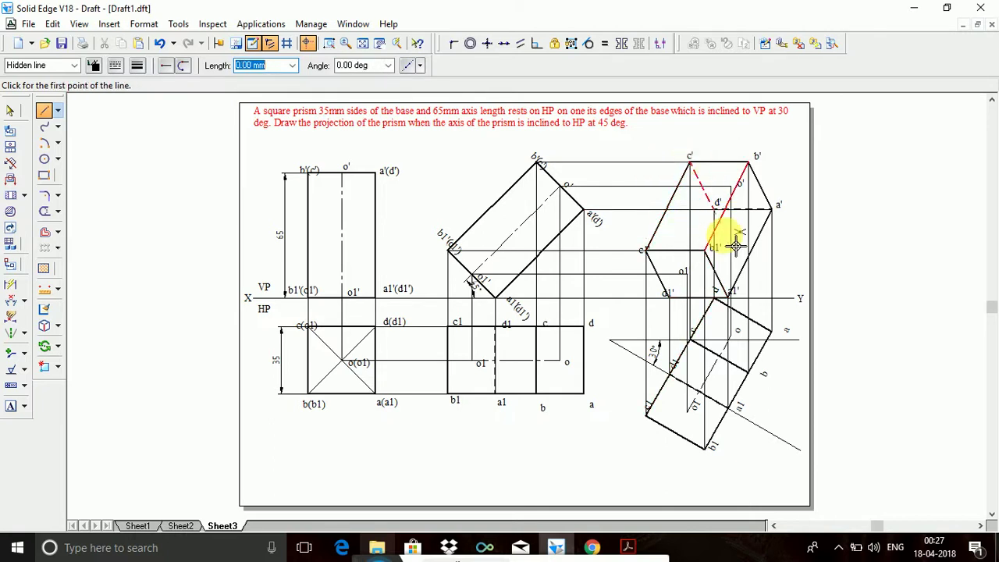
pyautogui.click(718, 208)
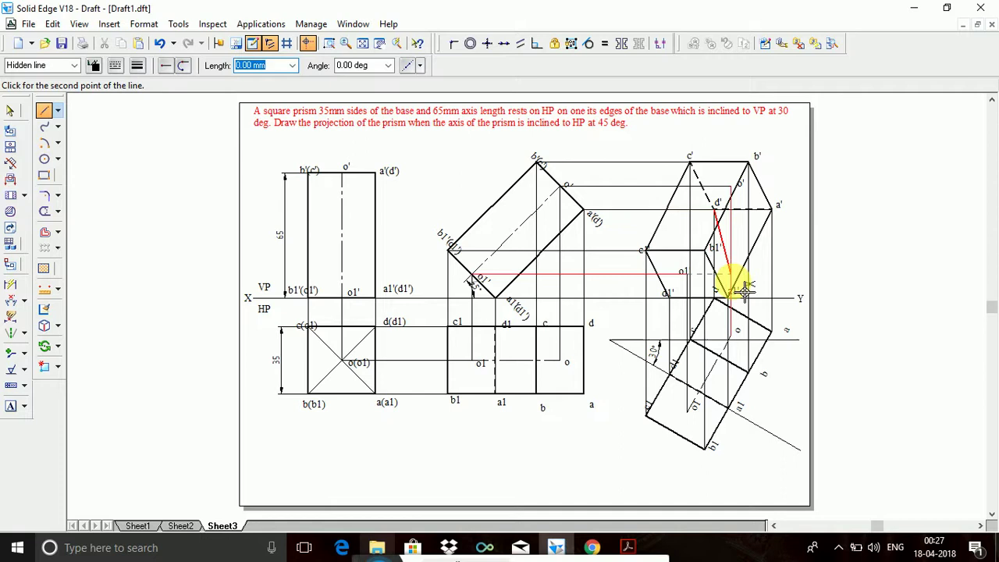
pyautogui.click(677, 303)
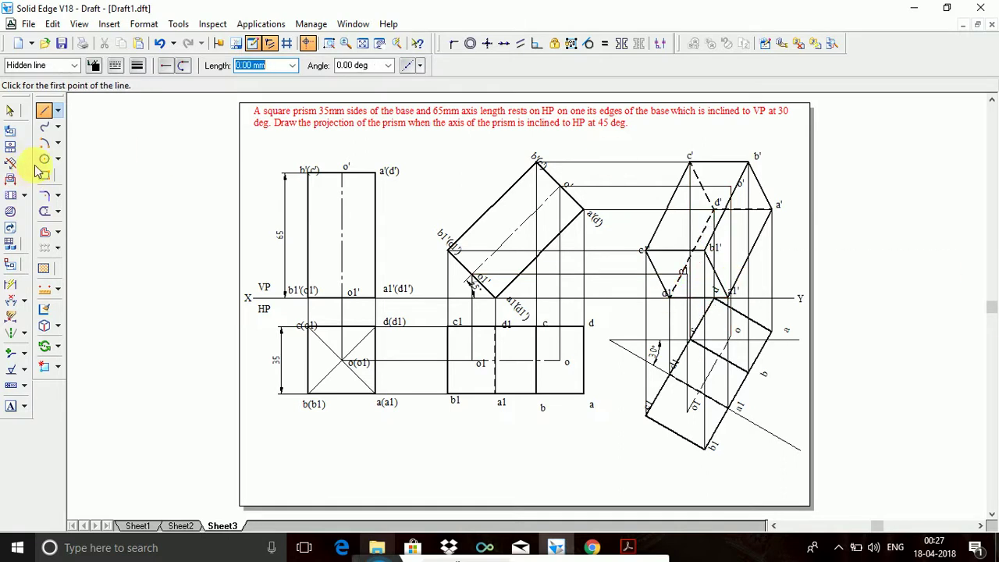
# Step: Draw the prism's axis from o1' to o' in the final front view with the Center line style
pyautogui.click(75, 66)
pyautogui.click(27, 78)
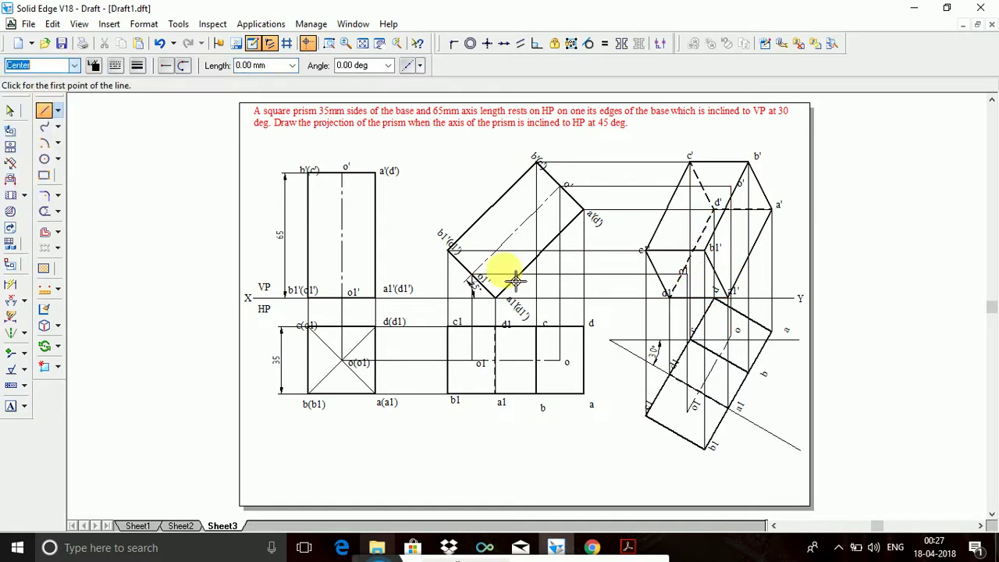
pyautogui.click(685, 275)
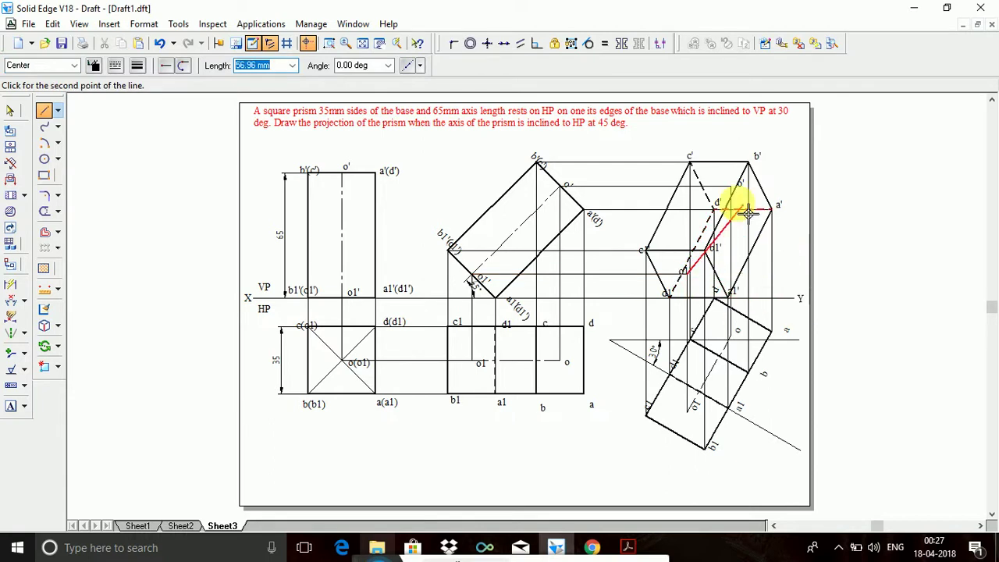
pyautogui.click(737, 191)
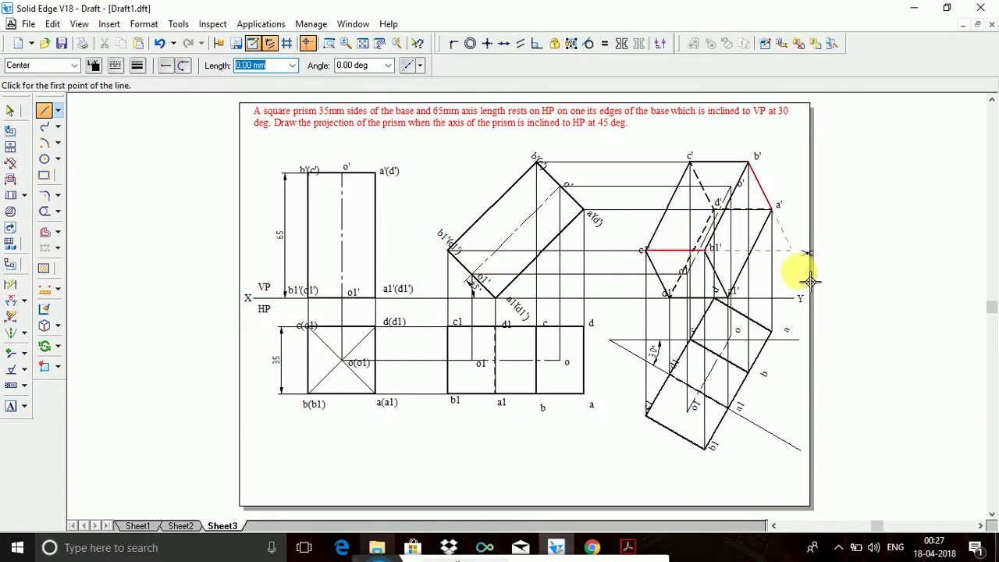
# Step: Add the note "all dimesions are in mm" below the projections
pyautogui.click(10, 407)
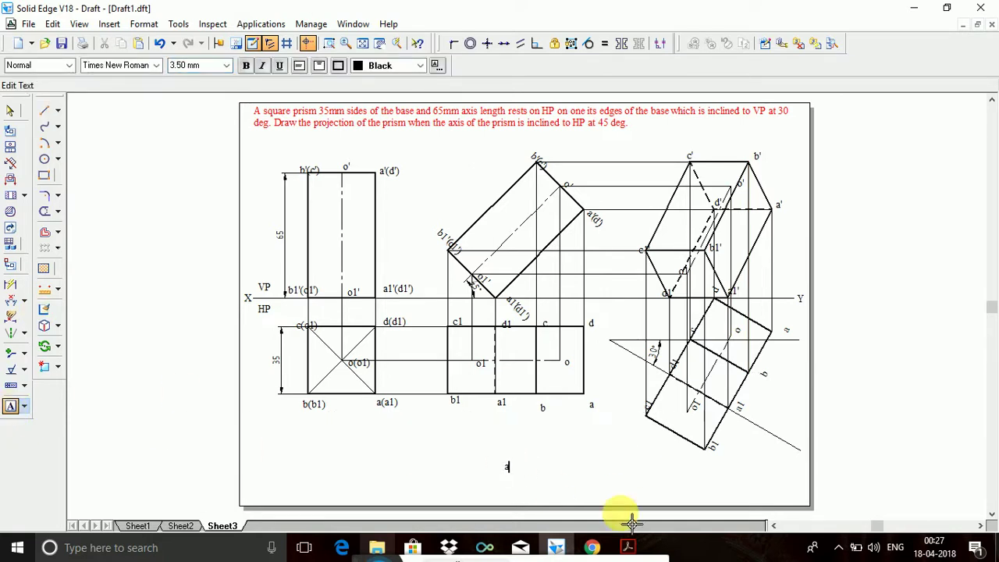
pyautogui.write('imesiopns')
pyautogui.press('BackSpace')
pyautogui.press('BackSpace')
pyautogui.press('BackSpace')
pyautogui.write('ns are in mm')
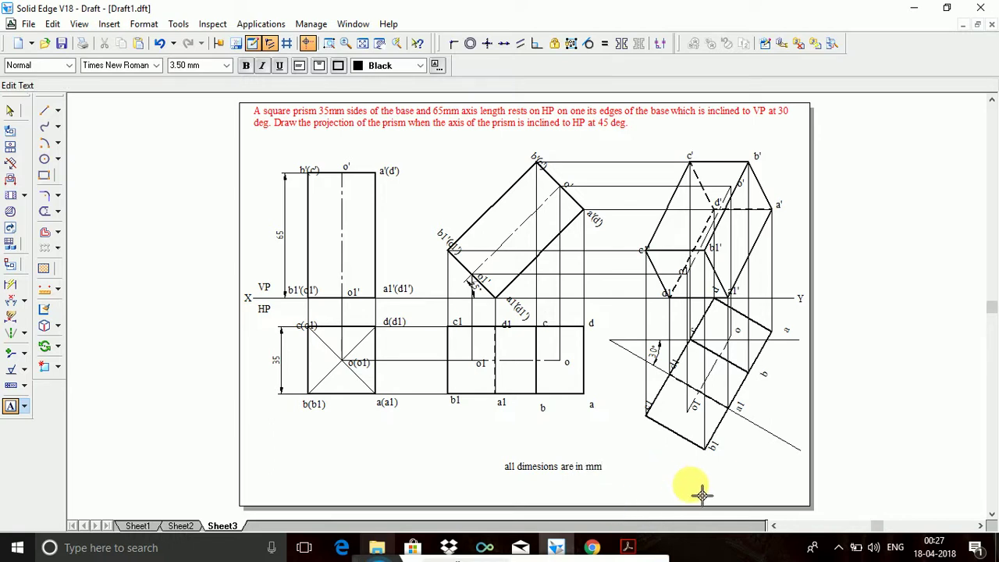
# Step: Write a note beginning "resting edge is inclined to" below the rotated top view
pyautogui.write('resting edge is inclined t')
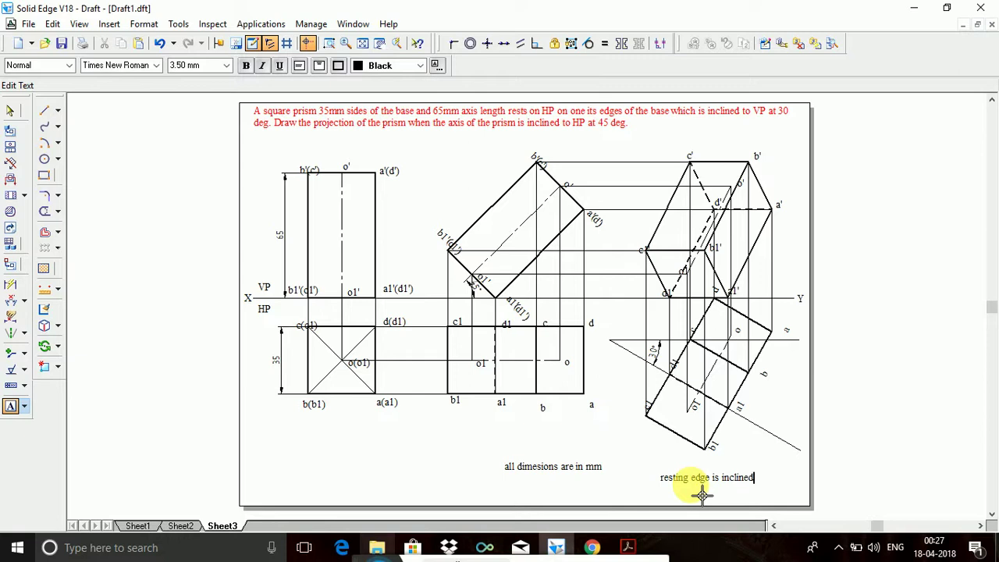
pyautogui.write('o')
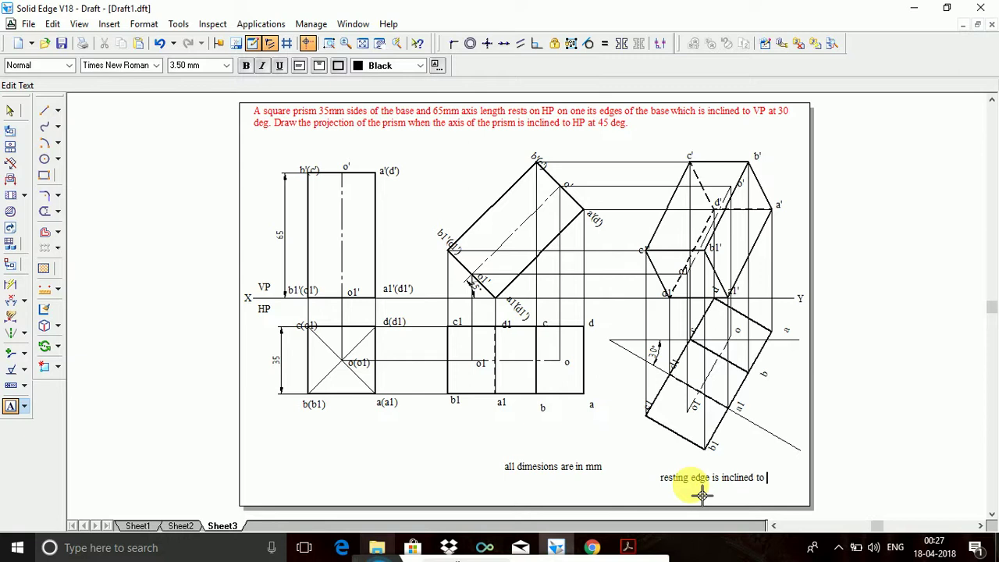